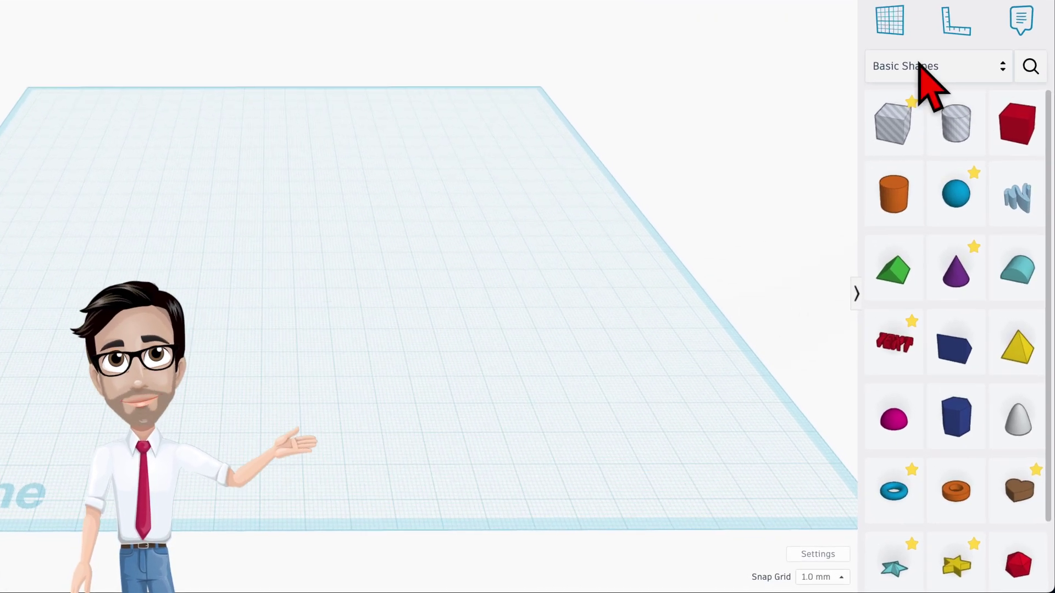
# - Search the shape library for 'capsule' to list the Community results
pyautogui.click(1030, 64)
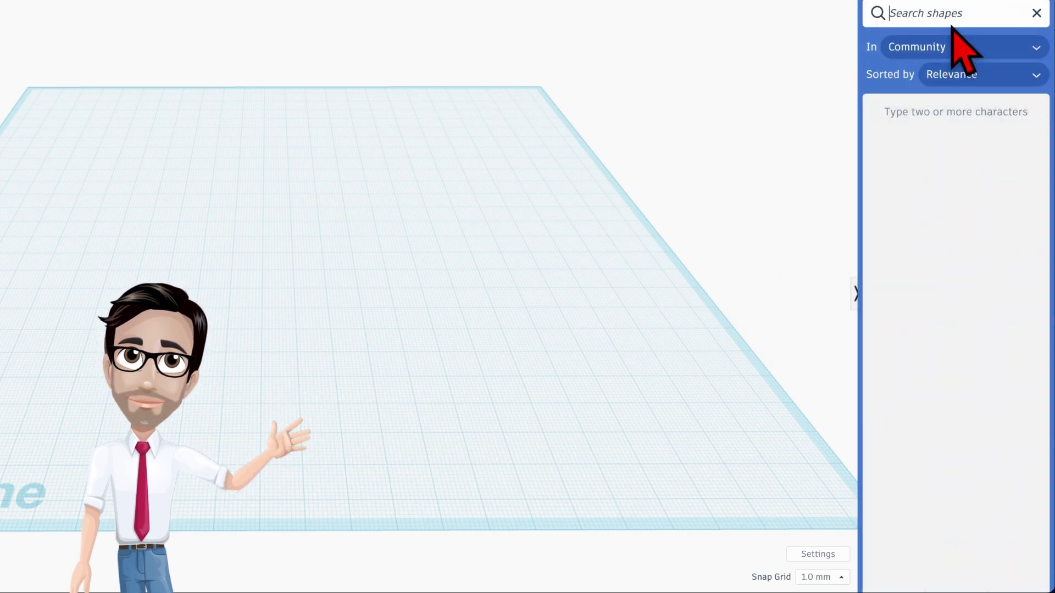
pyautogui.write('capsule')
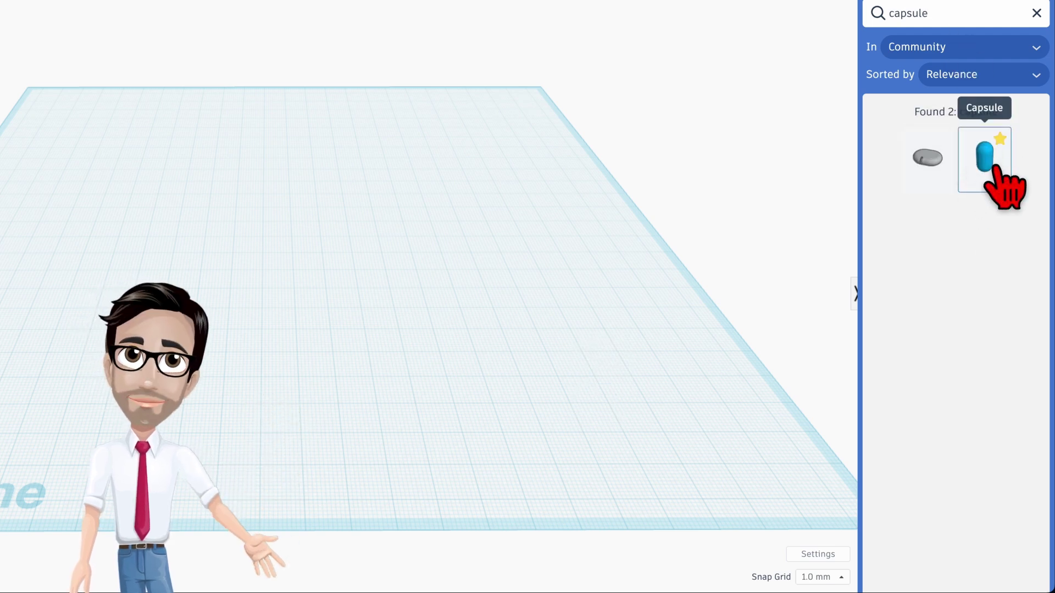
# - Place the Capsule on the workplane and size it 27 by 27 mm, 53 mm tall
pyautogui.moveTo(987, 163); pyautogui.dragTo(306, 282)
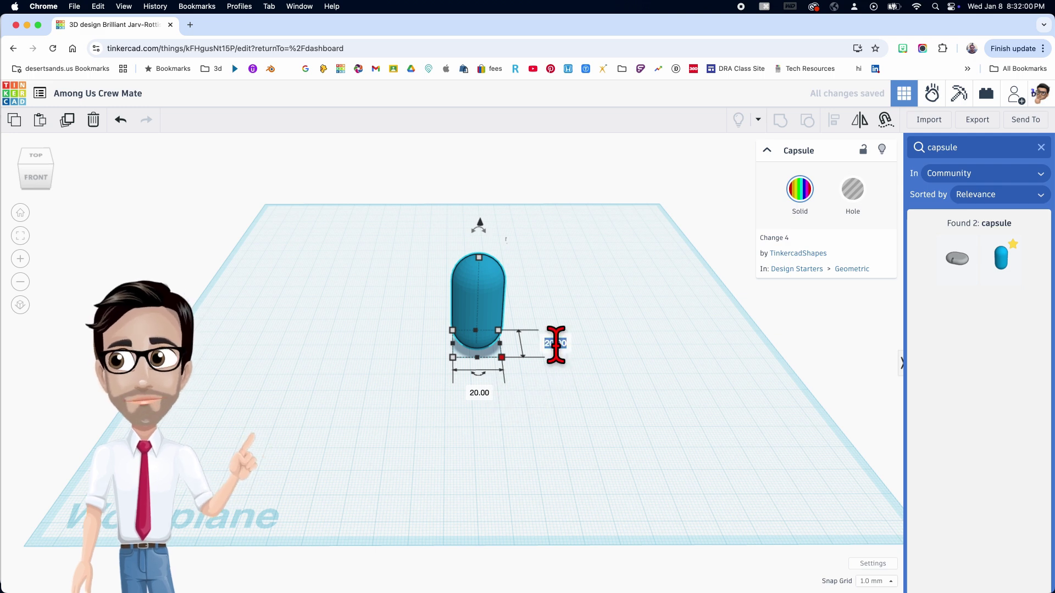
pyautogui.press('Return')
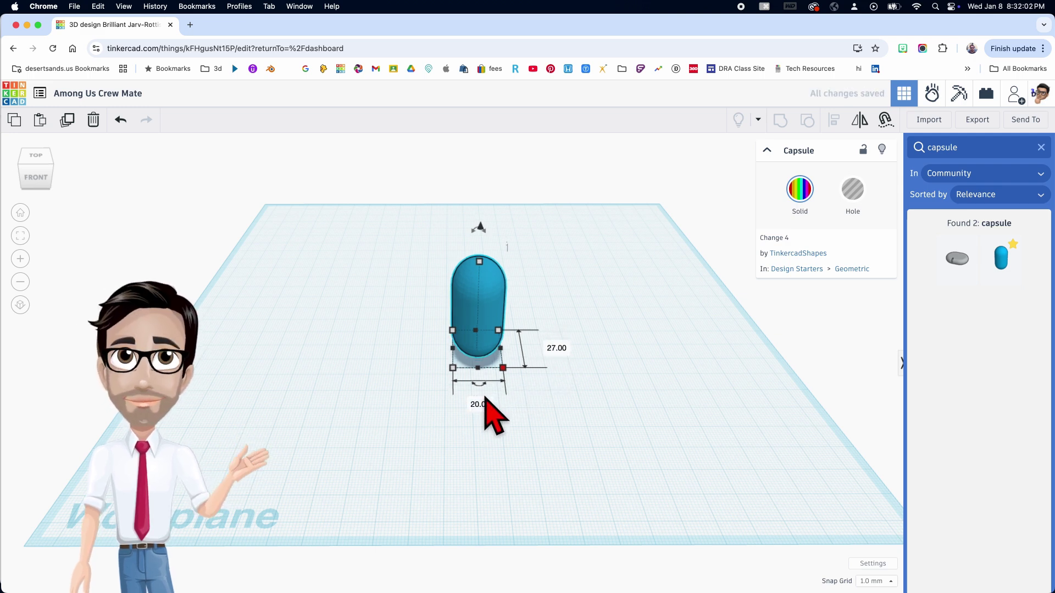
pyautogui.write('27')
pyautogui.press('Return')
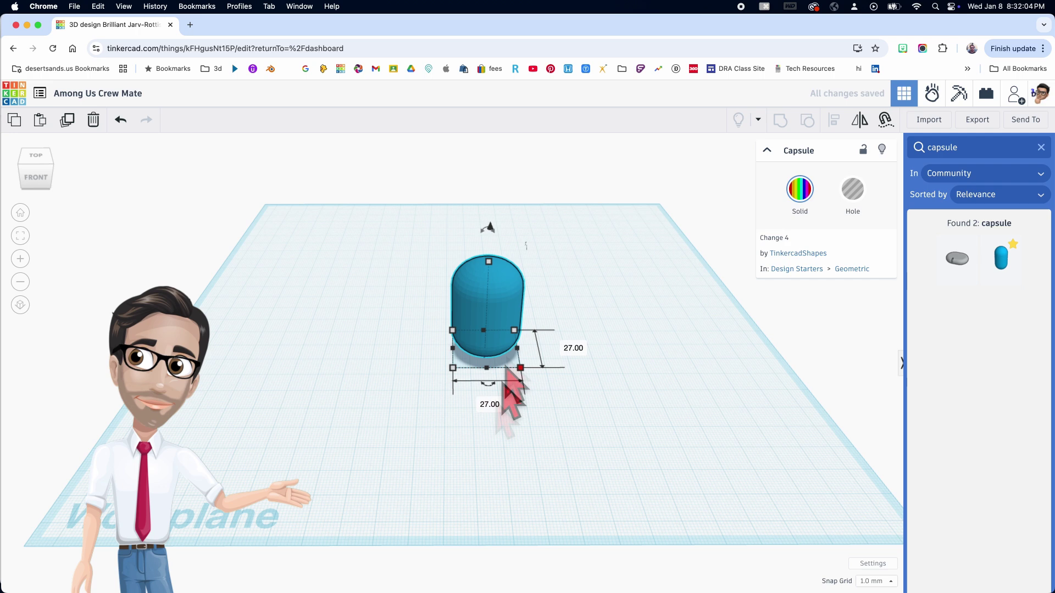
pyautogui.click(488, 262)
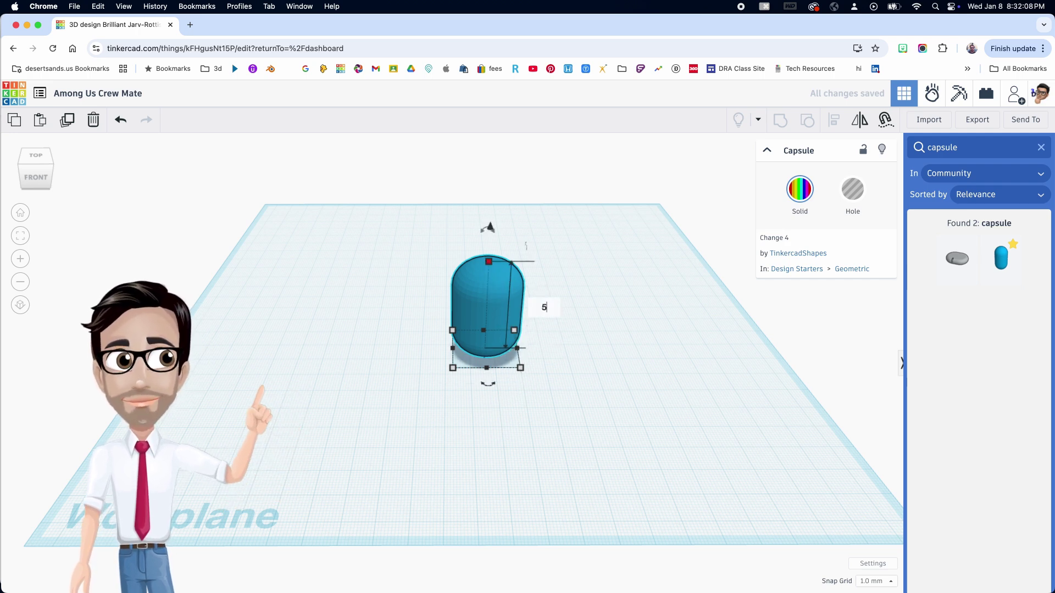
pyautogui.write('53')
pyautogui.press('Return')
# - Raise the capsule 2 mm off the workplane and shift it slightly left
pyautogui.click(572, 377)
pyautogui.moveTo(563, 358); pyautogui.dragTo(553, 396, button='right')
pyautogui.click(486, 316)
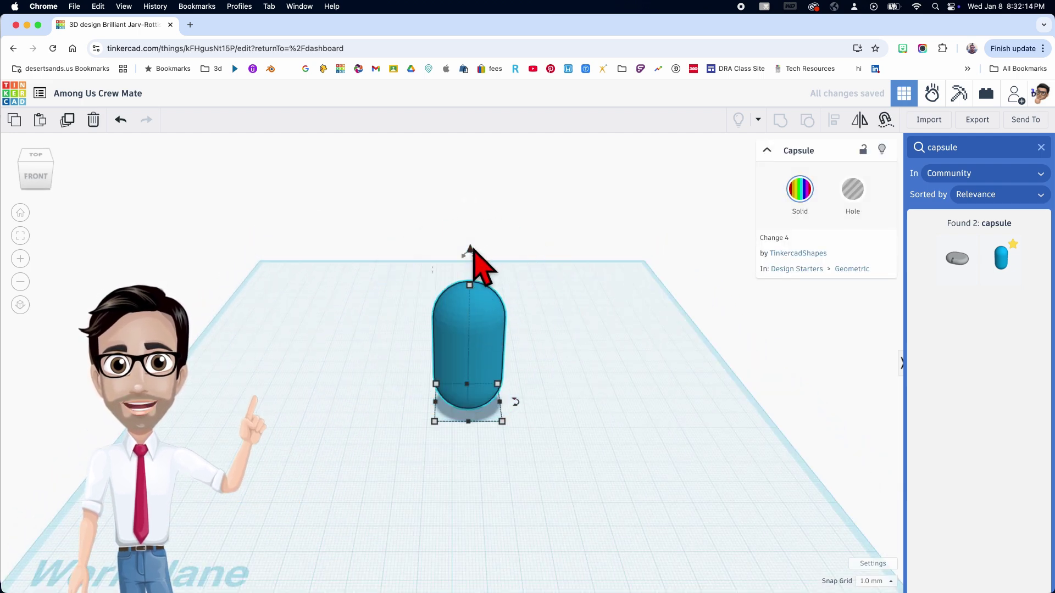
pyautogui.moveTo(471, 250); pyautogui.dragTo(471, 243)
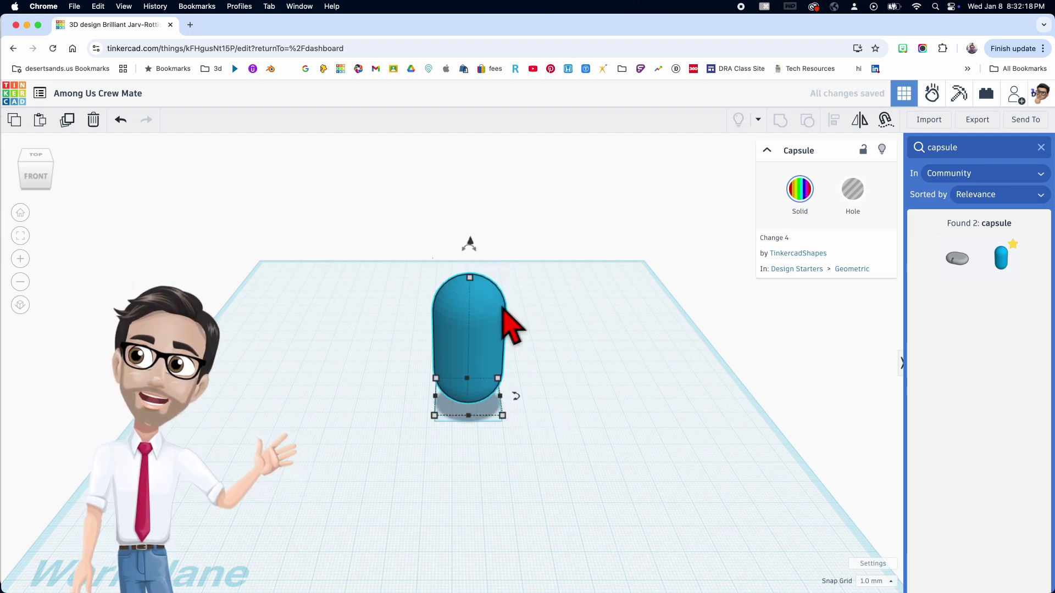
pyautogui.click(538, 350)
pyautogui.click(476, 351)
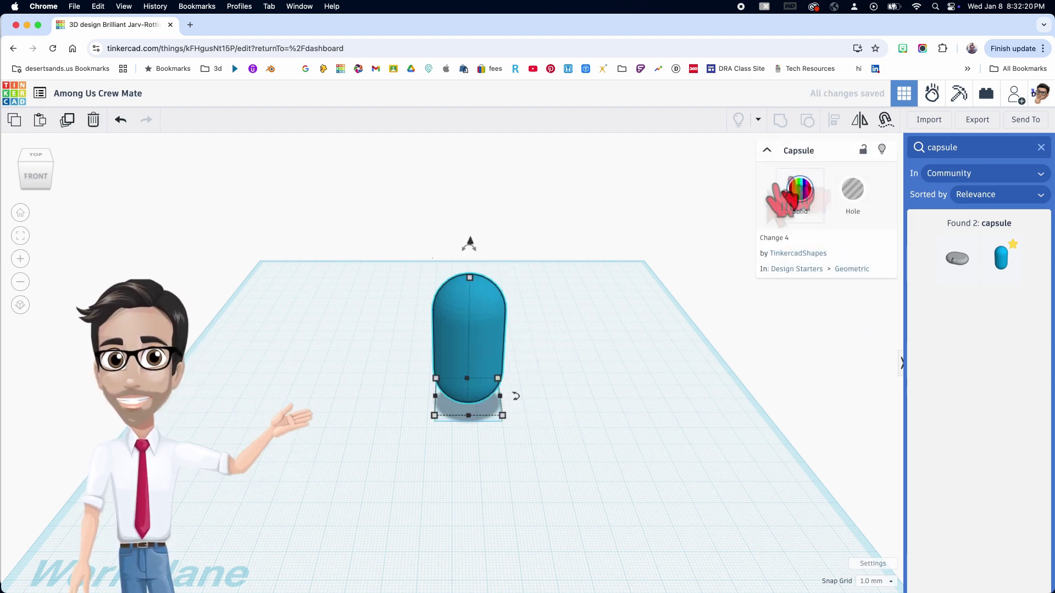
pyautogui.moveTo(488, 358); pyautogui.dragTo(470, 349)
pyautogui.click(518, 357)
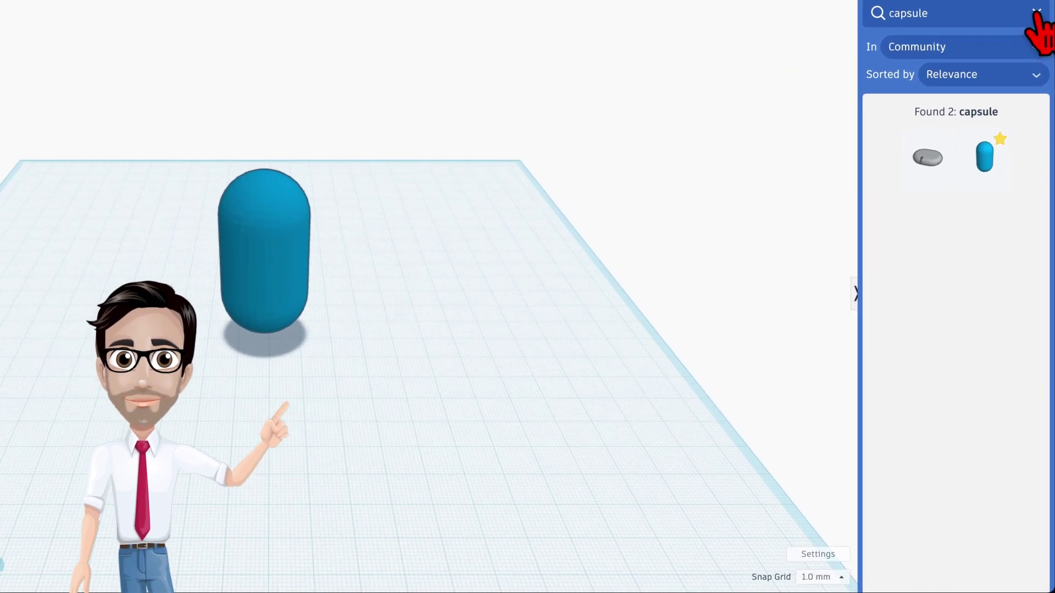
# - Add a blue Half Sphere from Basic Shapes beside the capsule
pyautogui.click(1035, 12)
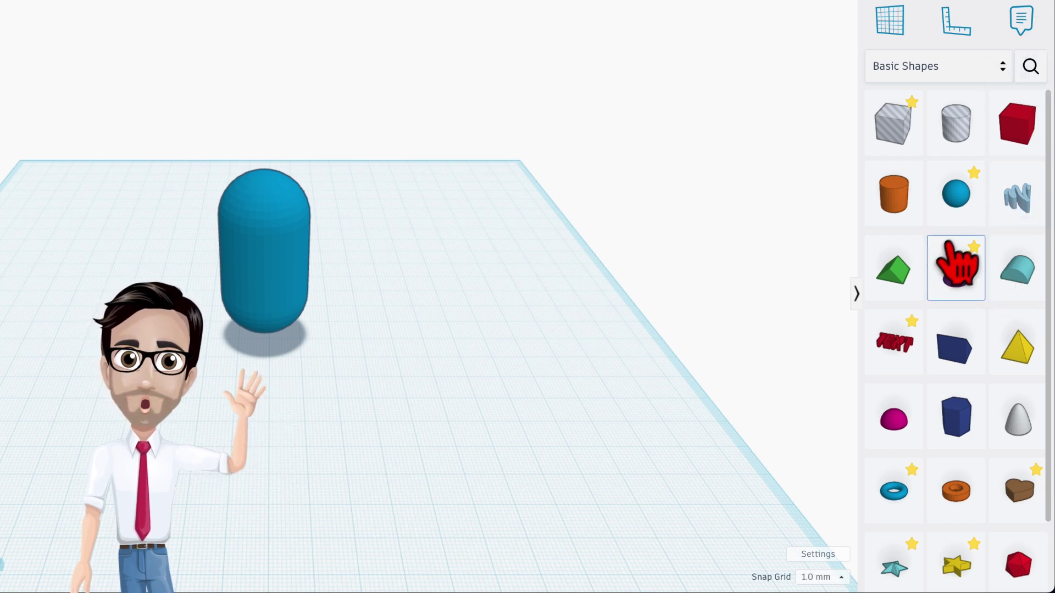
pyautogui.moveTo(891, 432); pyautogui.dragTo(340, 397)
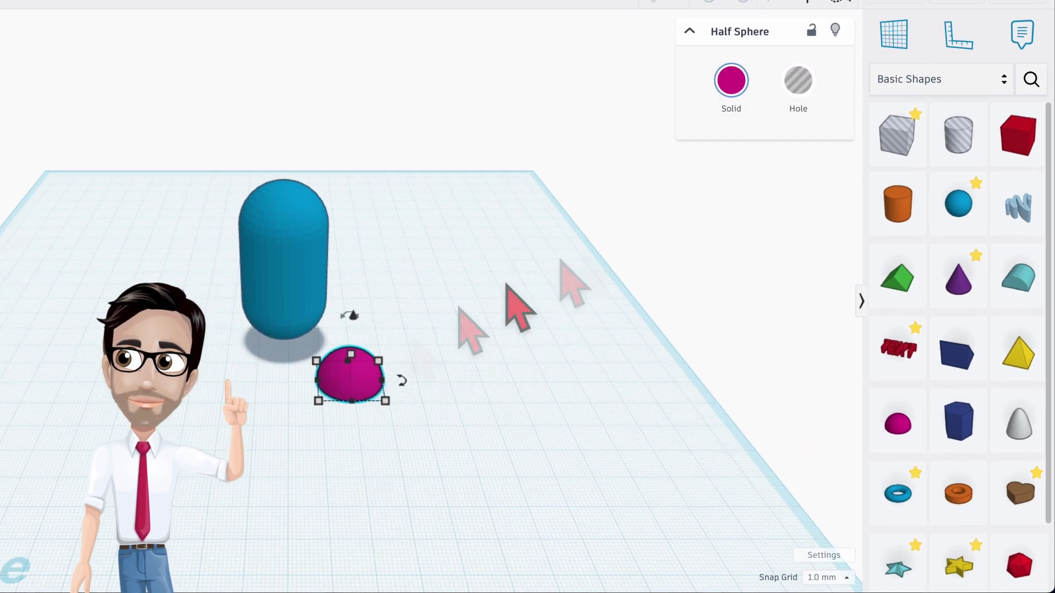
pyautogui.click(729, 82)
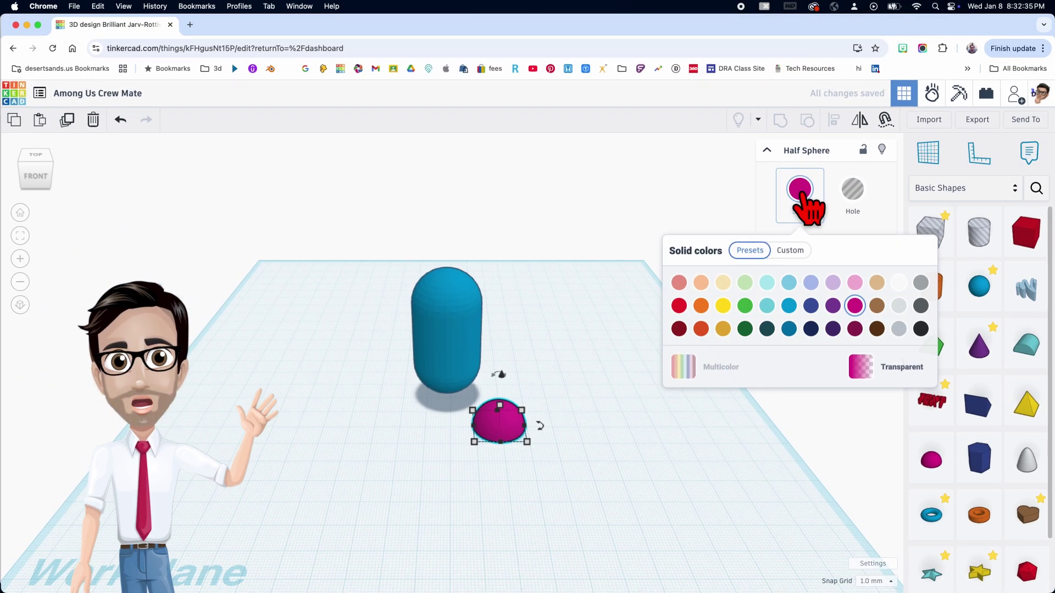
pyautogui.click(790, 306)
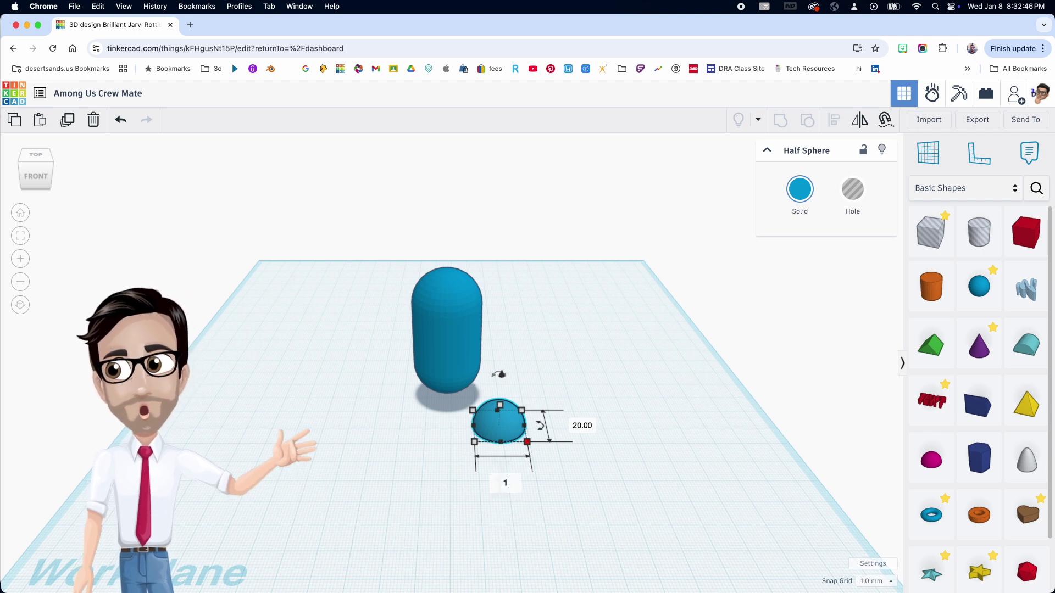
# - Narrow the half sphere to 13.5 mm wide and stretch it to 36 mm tall
pyautogui.press('Return')
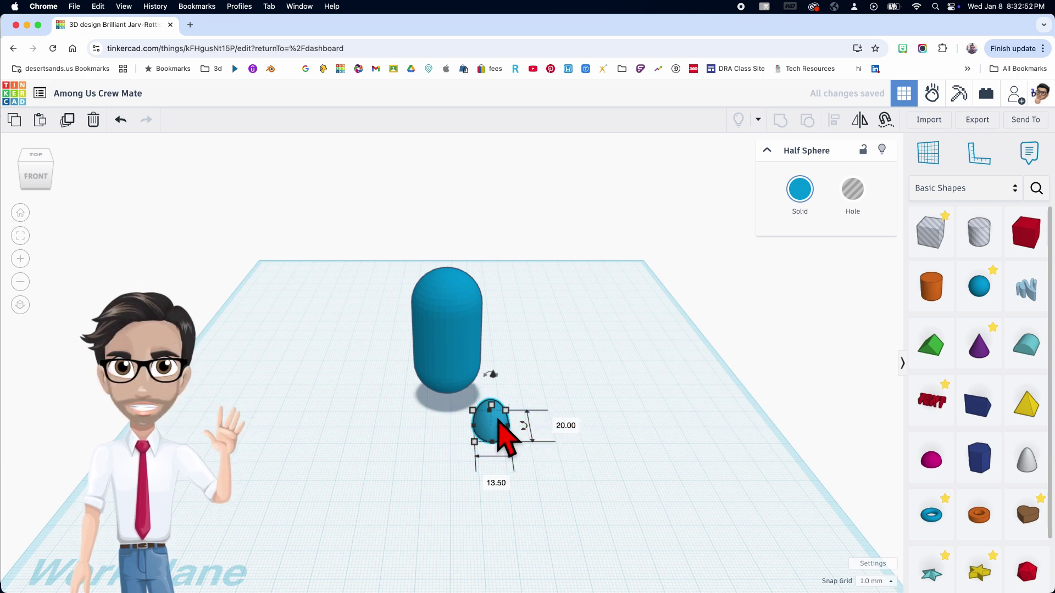
pyautogui.moveTo(509, 425)
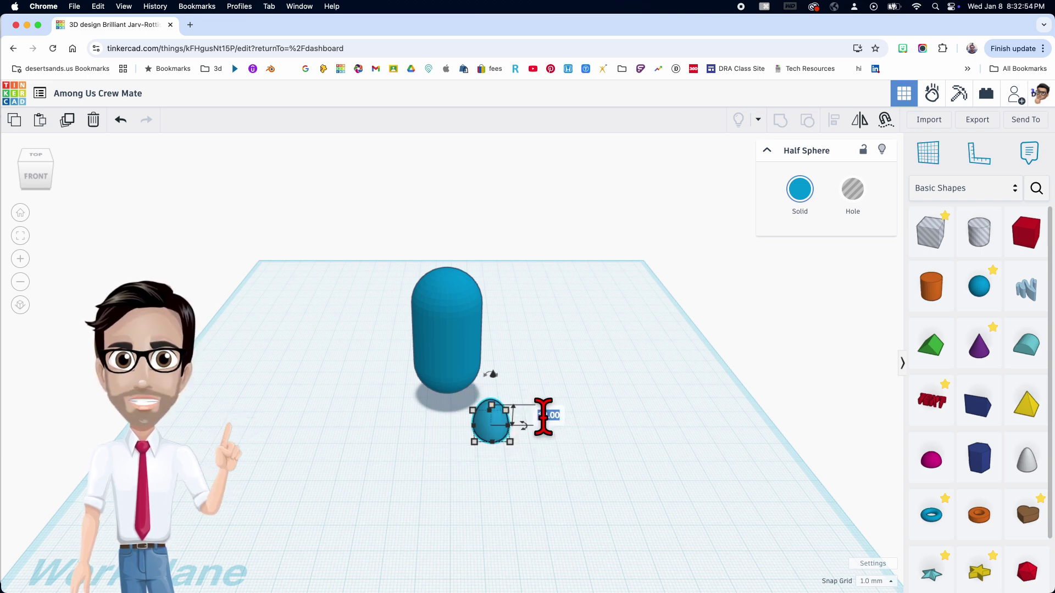
pyautogui.write('36')
pyautogui.press('Return')
# - Move the half sphere right, duplicate it, and nudge the copy left beside it
pyautogui.moveTo(544, 420); pyautogui.dragTo(526, 408, button='right')
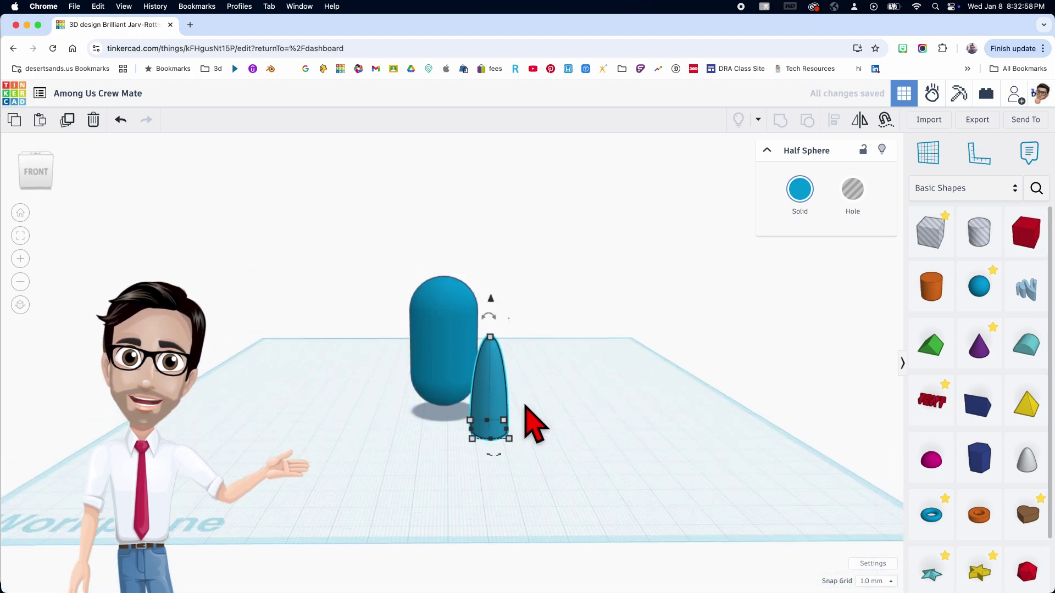
pyautogui.scroll(5, 533, 426)
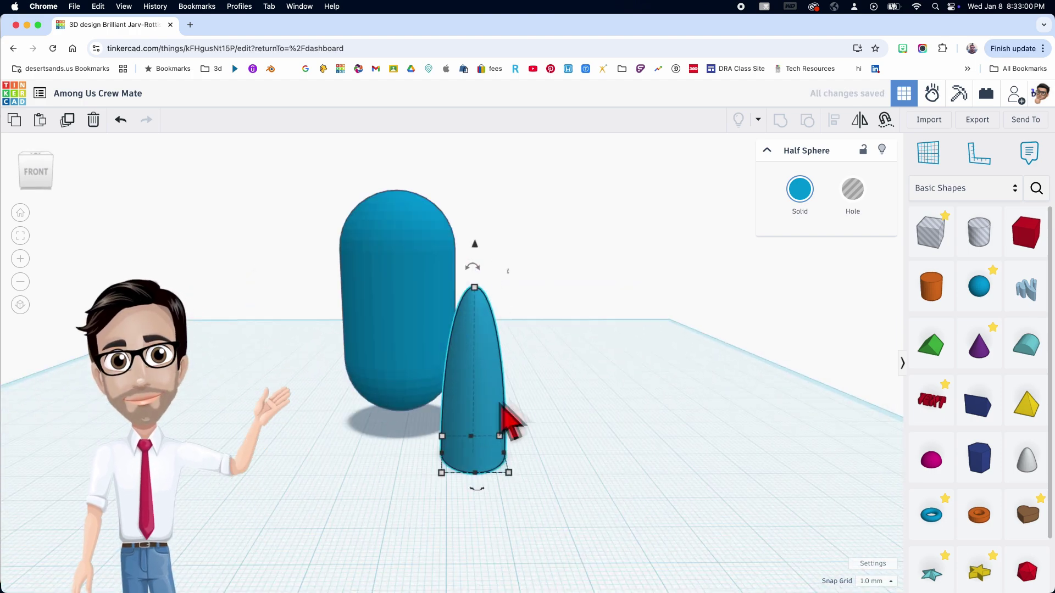
pyautogui.moveTo(563, 418); pyautogui.dragTo(603, 428)
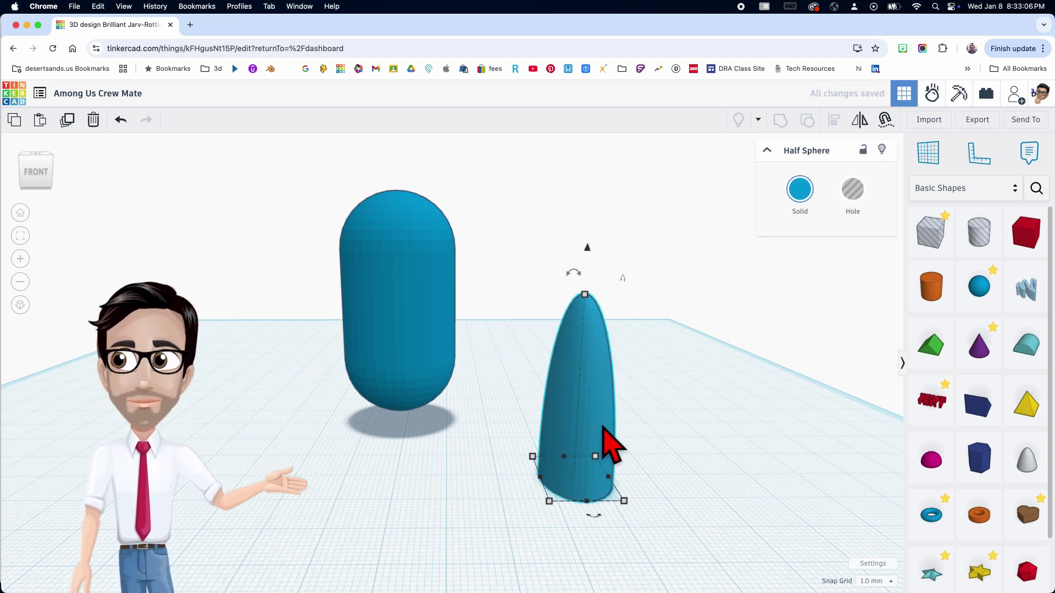
pyautogui.hotkey('ctrl', 'd')
pyautogui.press('Left')
pyautogui.press('Left')
pyautogui.press('Left')
pyautogui.press('Left')
pyautogui.press('Left')
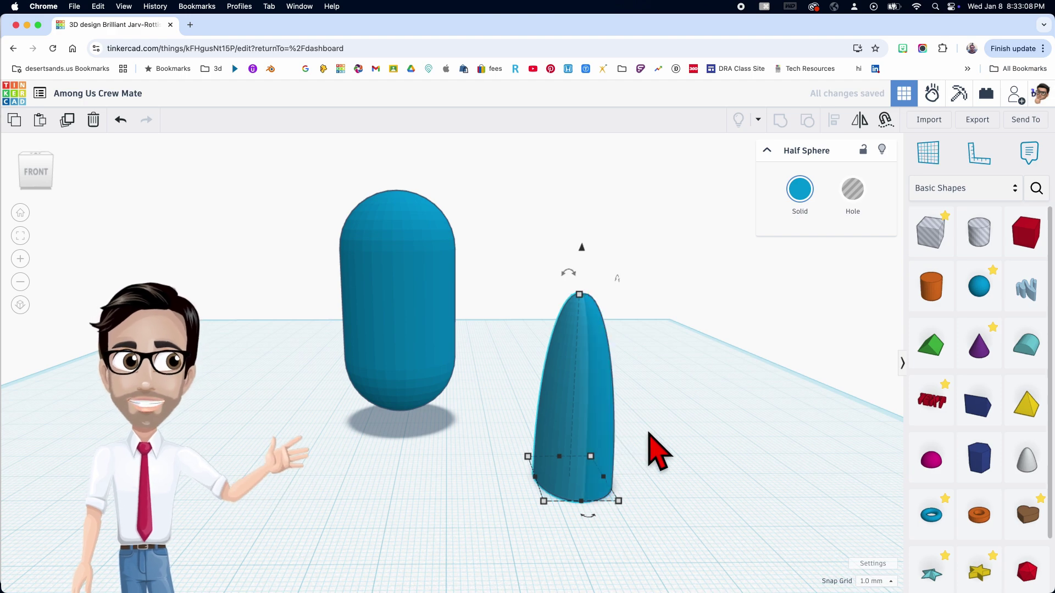
pyautogui.moveTo(654, 473); pyautogui.dragTo(605, 331, button='right')
pyautogui.scroll(3, 593, 430)
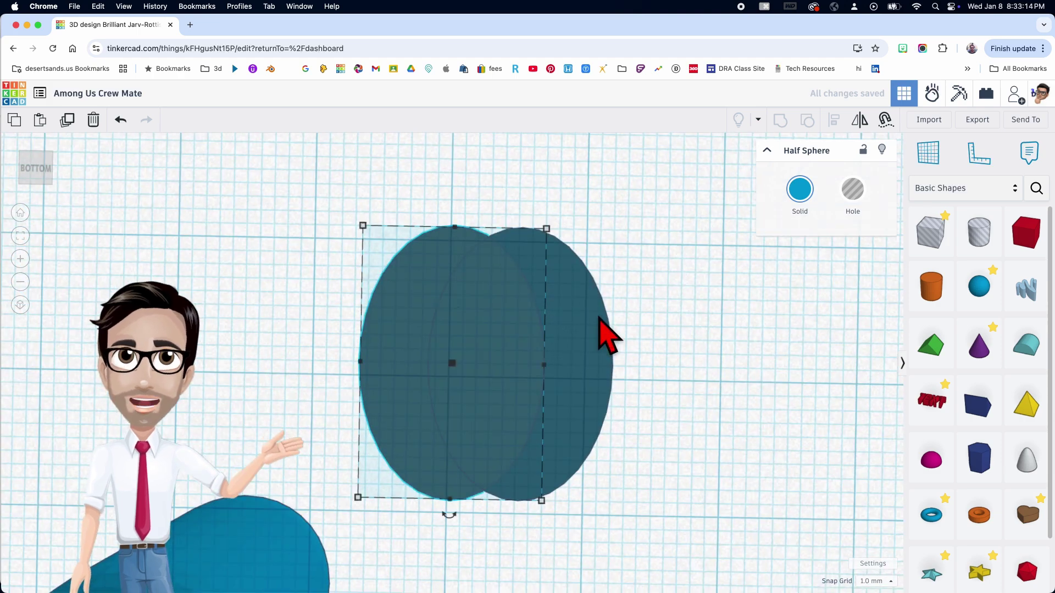
pyautogui.press('Left')
pyautogui.press('Left')
pyautogui.press('Left')
pyautogui.press('Left')
pyautogui.press('Left')
pyautogui.press('Left')
pyautogui.press('Left')
pyautogui.press('Left')
pyautogui.press('Left')
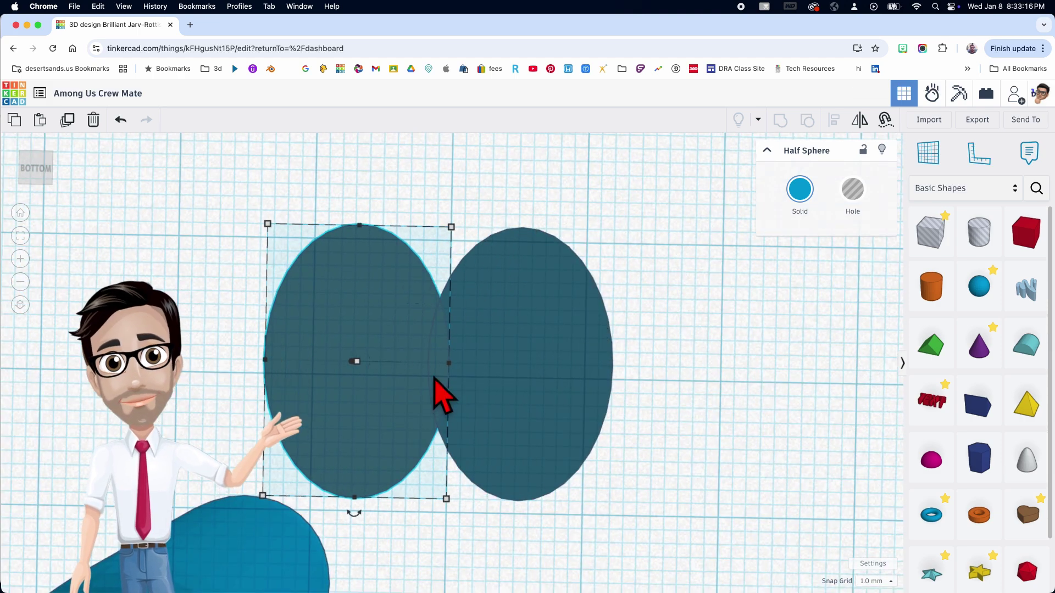
pyautogui.press('Left')
pyautogui.press('Left')
pyautogui.press('Left')
pyautogui.scroll(3, 434, 396)
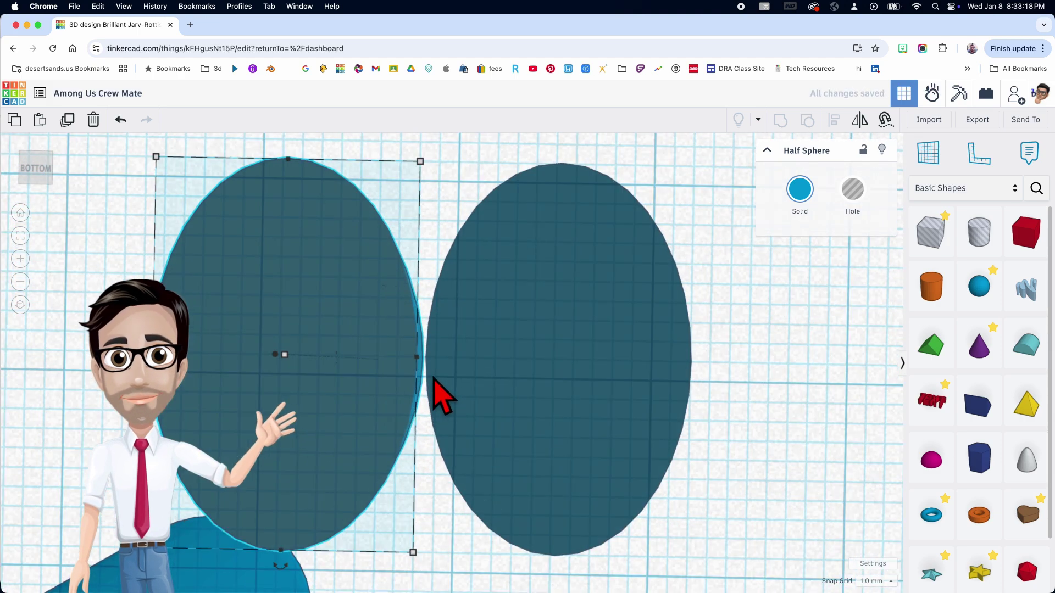
pyautogui.scroll(-2, 423, 375)
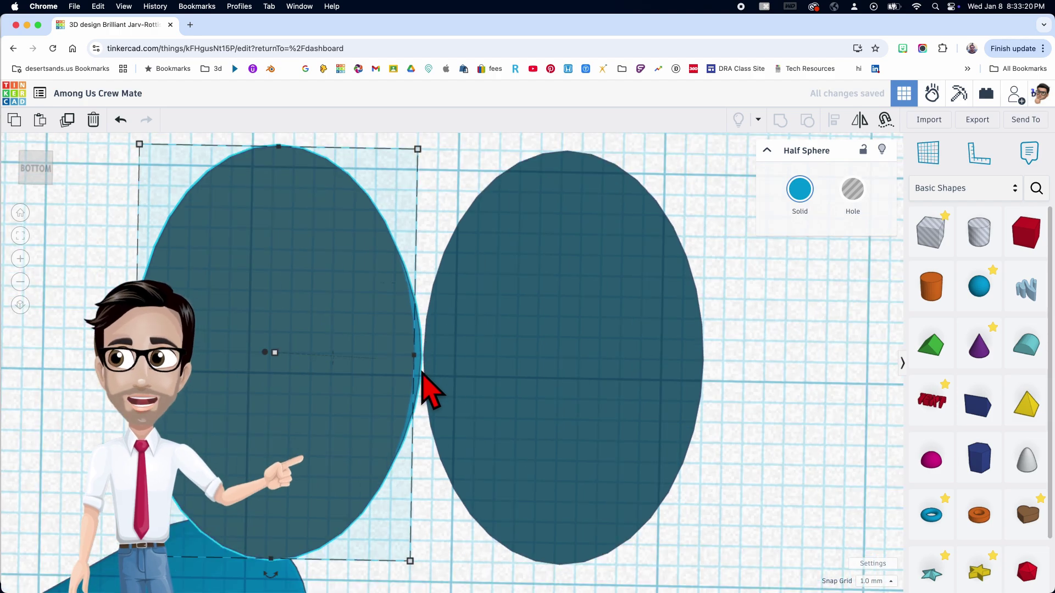
pyautogui.moveTo(424, 375)
pyautogui.mouseDown(button='right')
pyautogui.moveTo(427, 419)
pyautogui.moveTo(430, 382)
pyautogui.mouseUp(button='right')
# - Set Snap Grid to 0.1 mm, butt the halves together, and select both
pyautogui.click(872, 583)
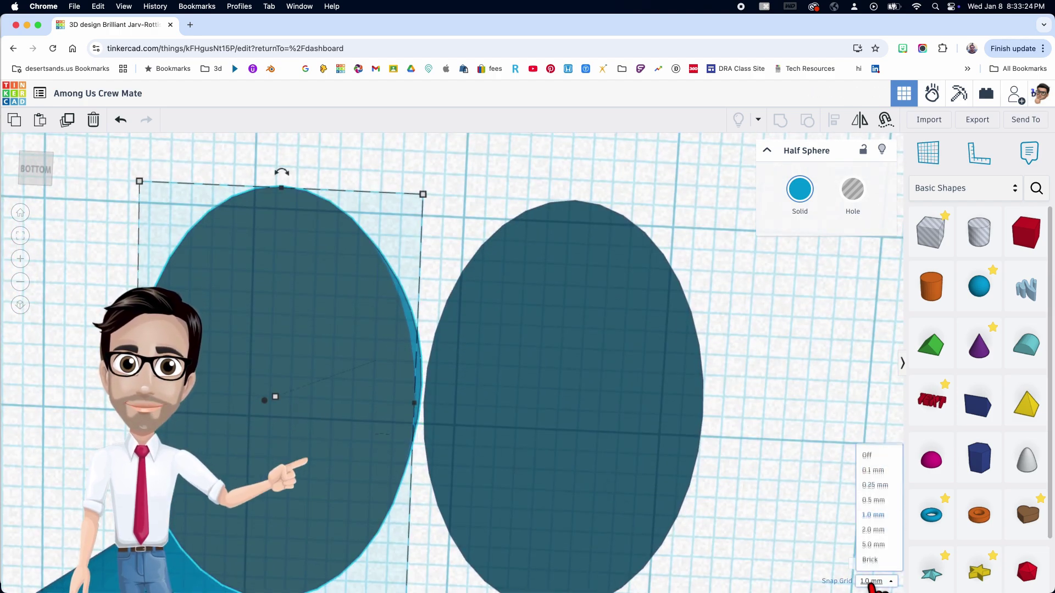
pyautogui.click(879, 484)
pyautogui.moveTo(416, 434); pyautogui.dragTo(428, 444)
pyautogui.click(891, 582)
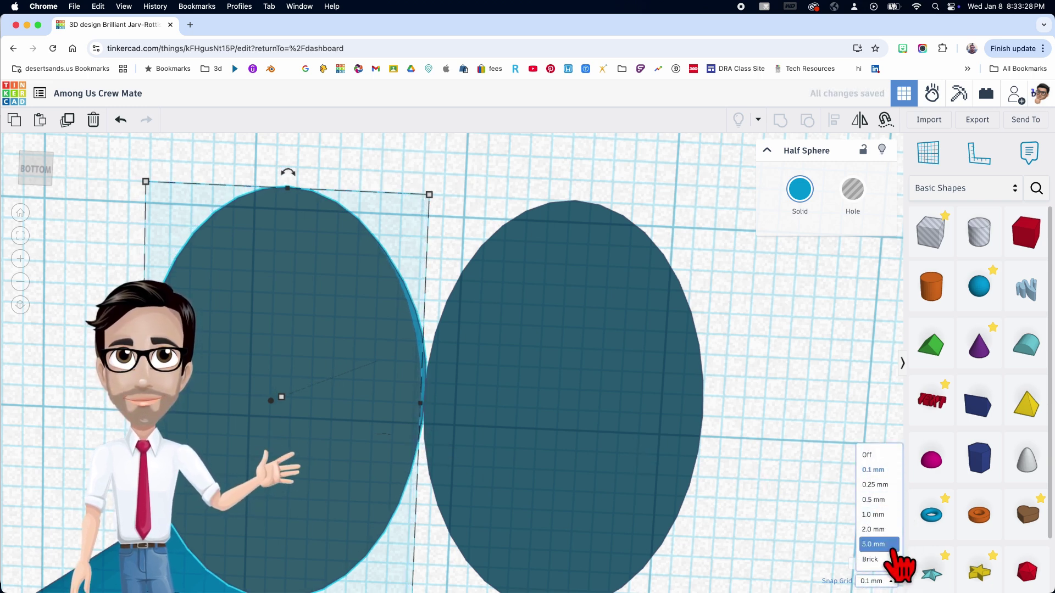
pyautogui.click(375, 388)
pyautogui.scroll(5, 418, 421)
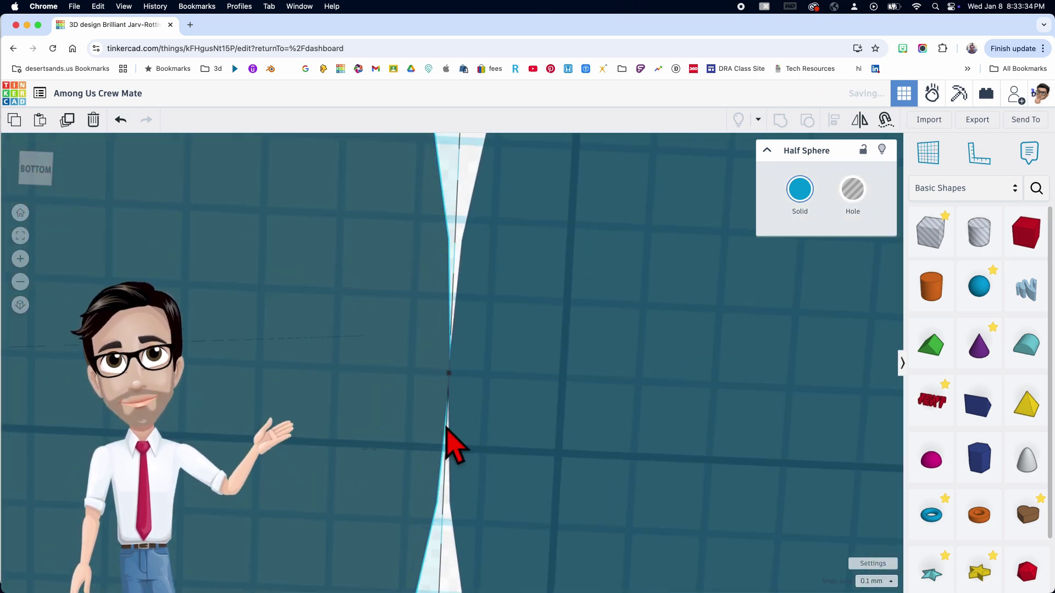
pyautogui.scroll(-10, 447, 443)
pyautogui.moveTo(447, 443); pyautogui.dragTo(498, 541, button='right')
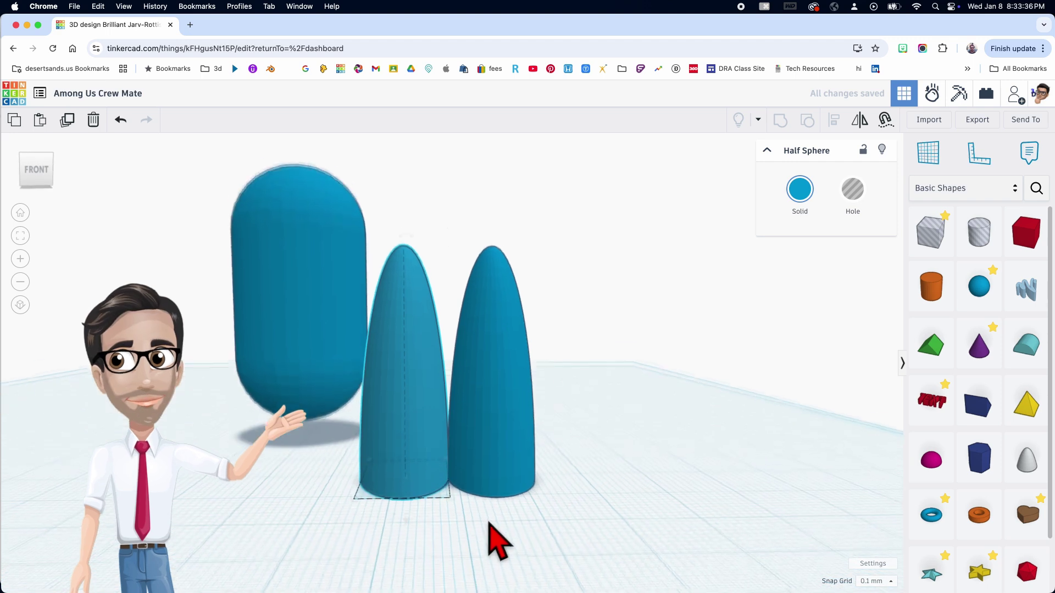
pyautogui.moveTo(558, 447); pyautogui.dragTo(346, 481)
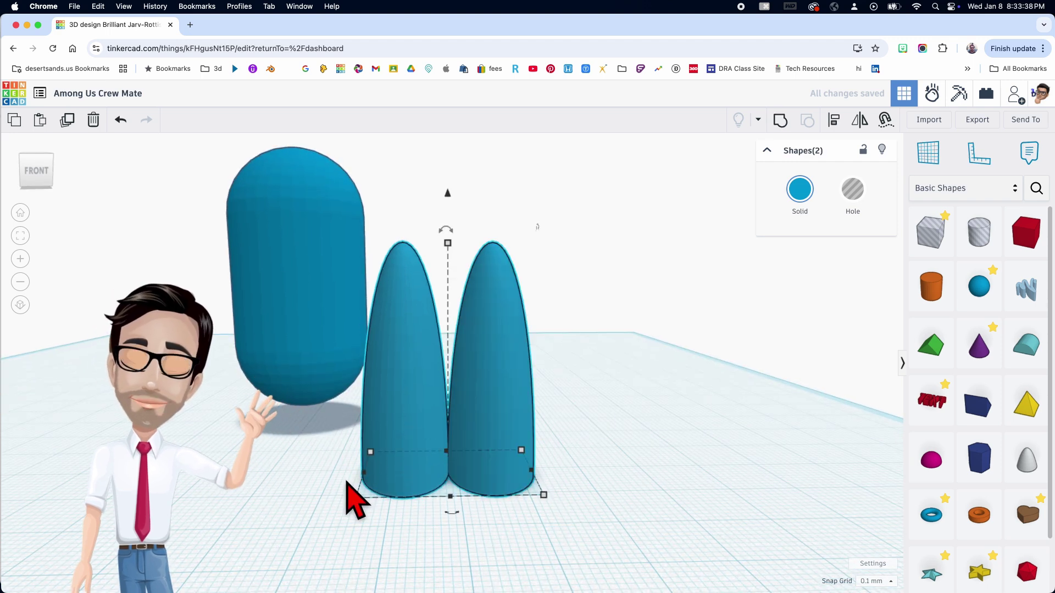
# - Group the two half-sphere legs into one shape
pyautogui.hotkey('ctrl', 'g')
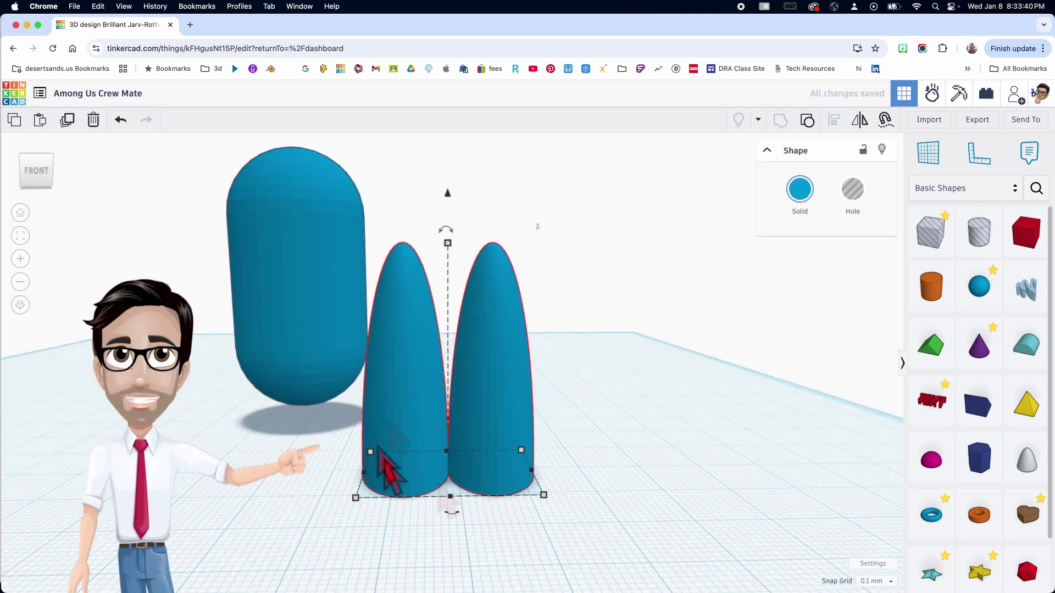
pyautogui.moveTo(454, 473); pyautogui.dragTo(523, 487, button='middle')
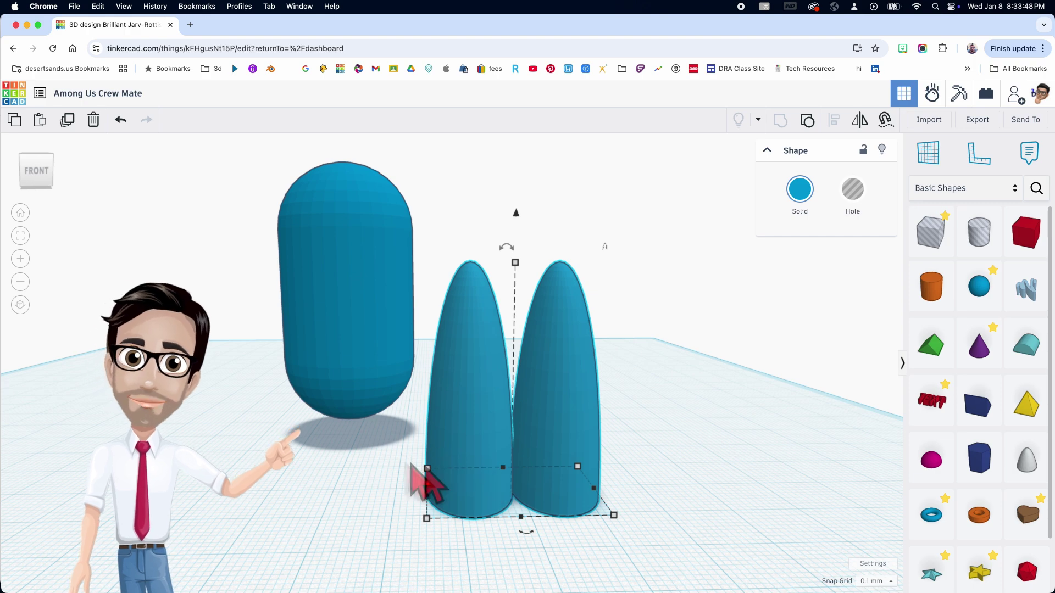
pyautogui.click(384, 479)
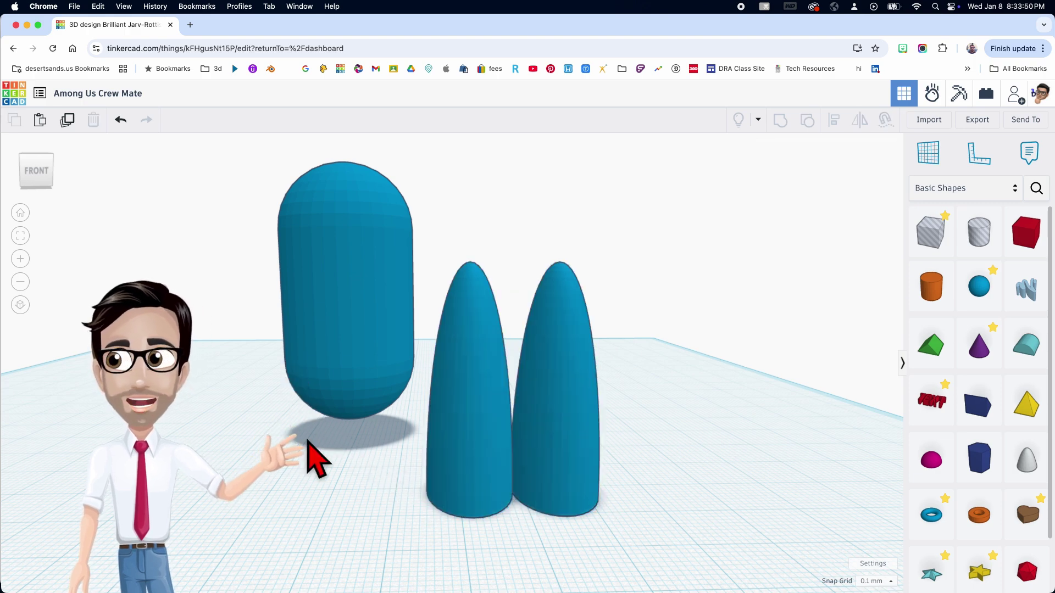
pyautogui.scroll(-5, 308, 451)
# - Align the capsule centred over the legs side to side and front to back
pyautogui.moveTo(602, 368); pyautogui.dragTo(286, 358)
pyautogui.press('l')
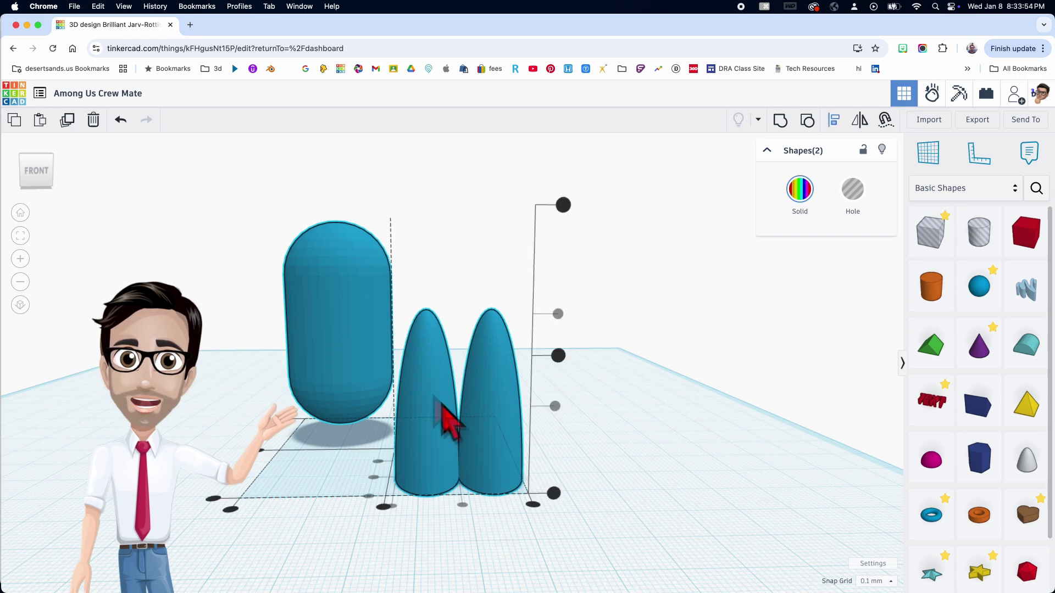
pyautogui.click(384, 506)
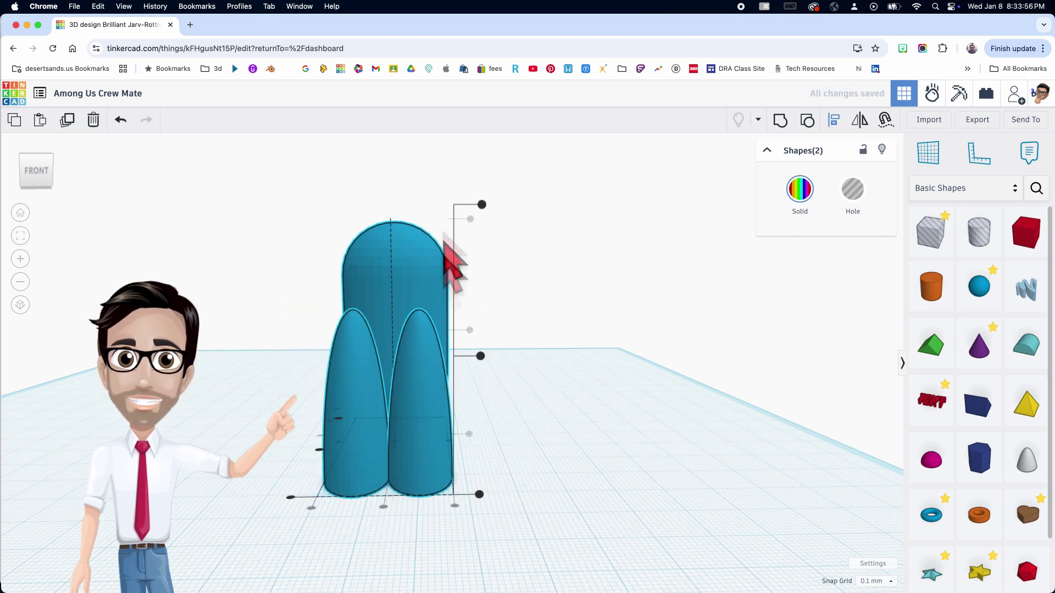
pyautogui.moveTo(373, 478); pyautogui.dragTo(612, 499, button='right')
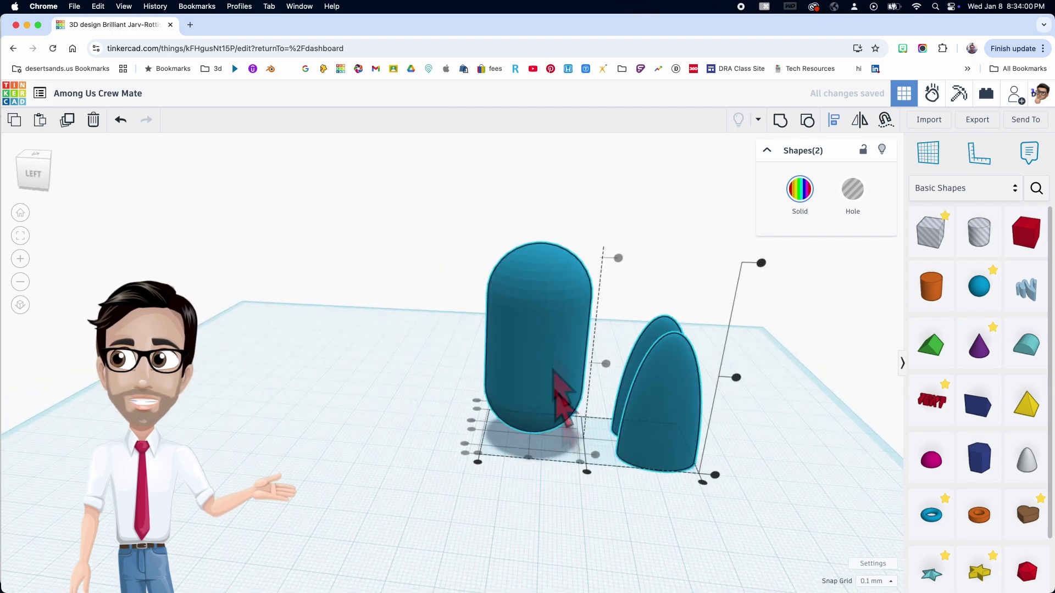
pyautogui.click(587, 471)
pyautogui.moveTo(592, 477); pyautogui.dragTo(388, 464, button='right')
pyautogui.click(385, 466)
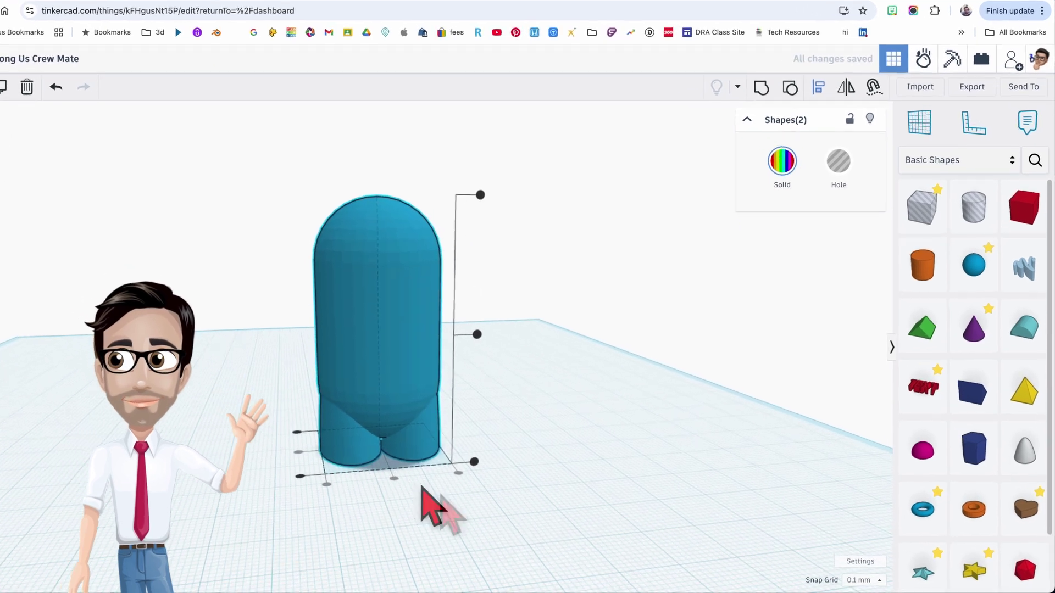
pyautogui.click(632, 519)
# - Add a white Sphere with 24 steps, flattened to 12 mm tall
pyautogui.moveTo(956, 195); pyautogui.dragTo(393, 431)
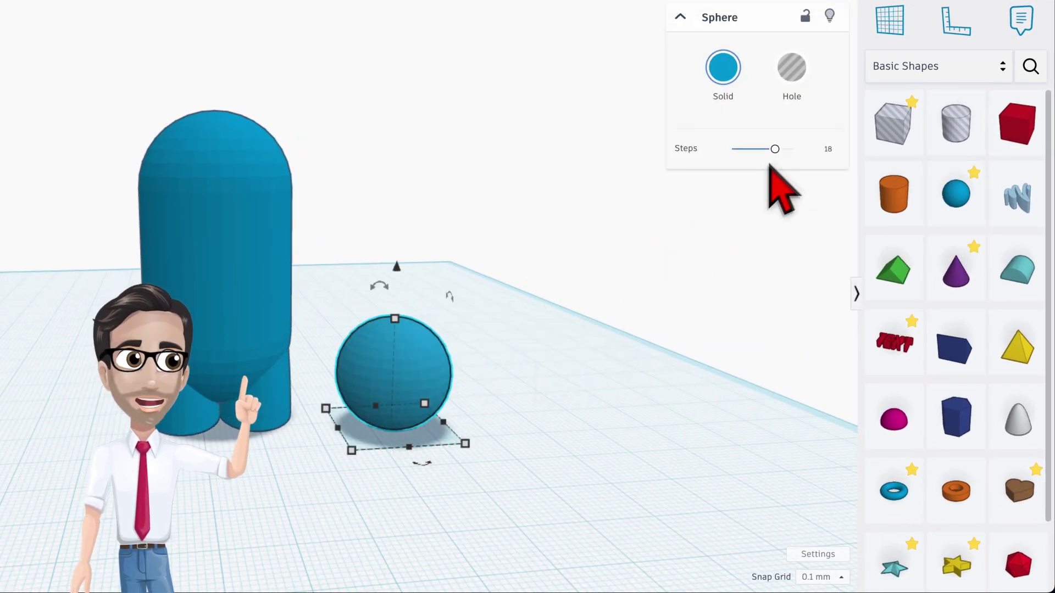
pyautogui.moveTo(774, 149); pyautogui.dragTo(792, 148)
pyautogui.click(722, 66)
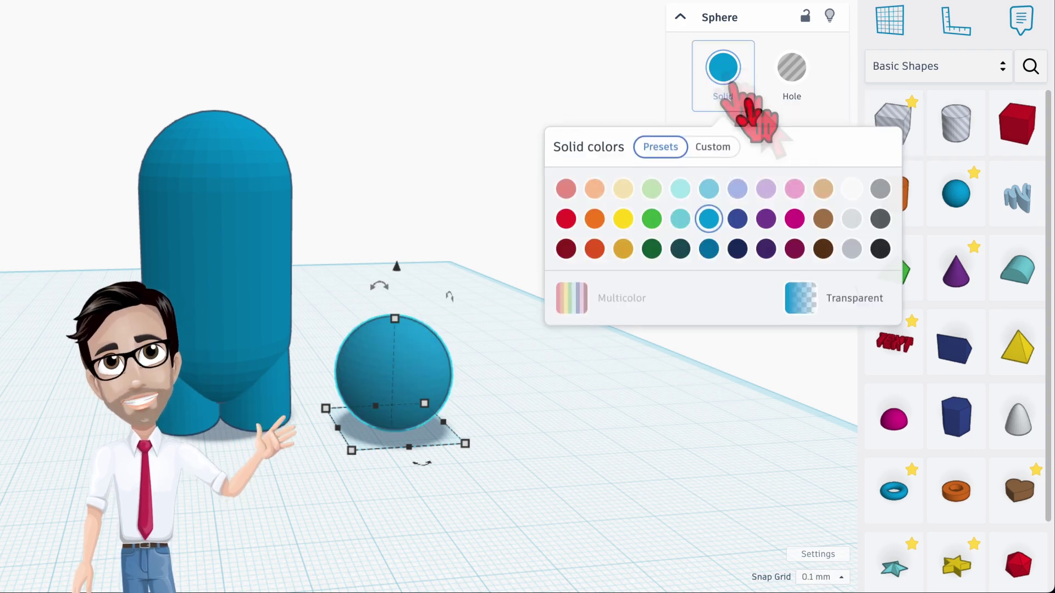
pyautogui.click(851, 188)
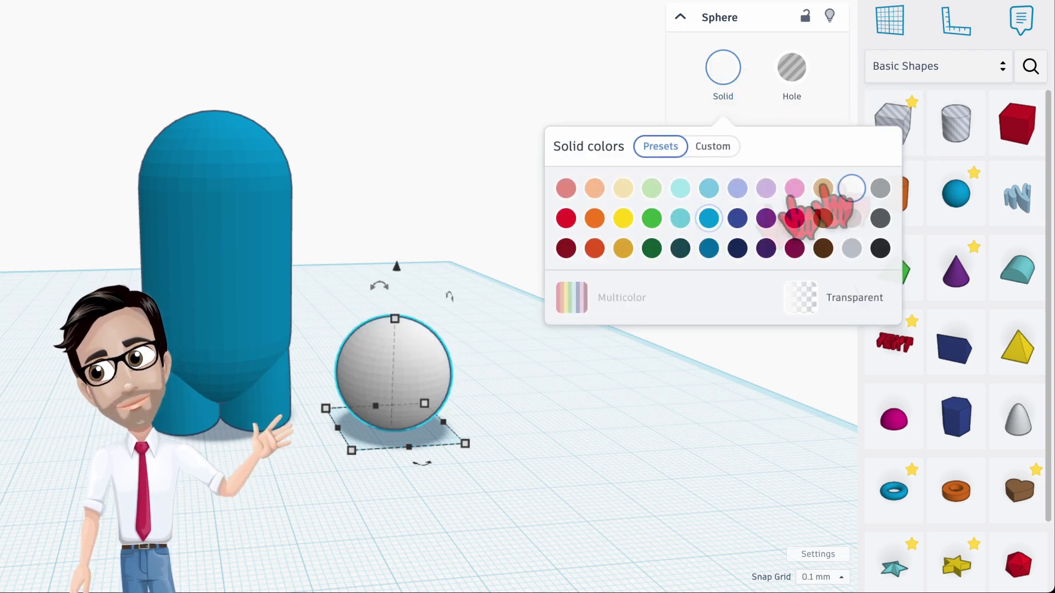
pyautogui.click(468, 445)
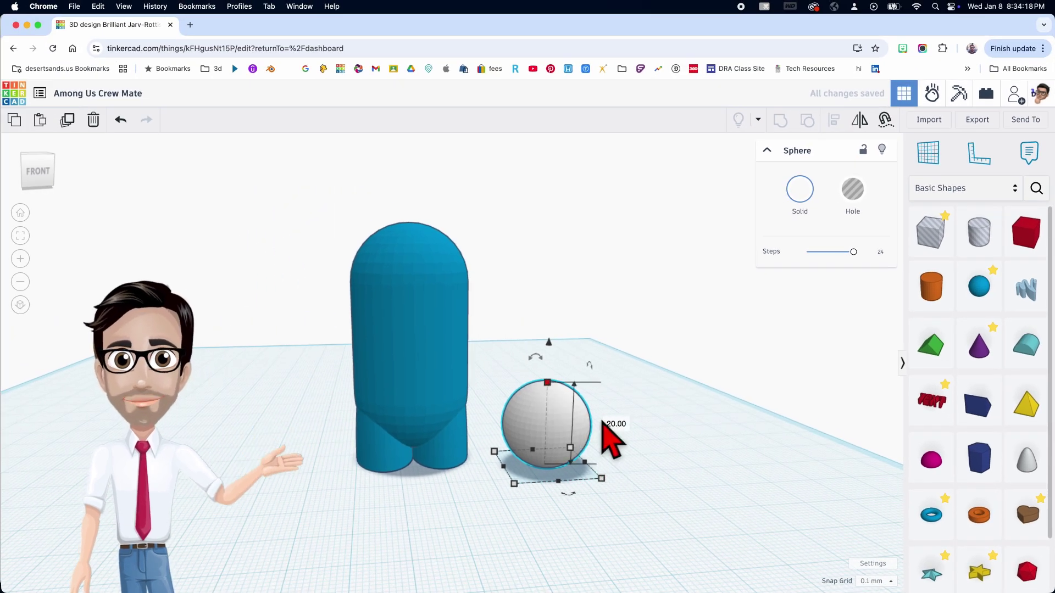
pyautogui.press('Return')
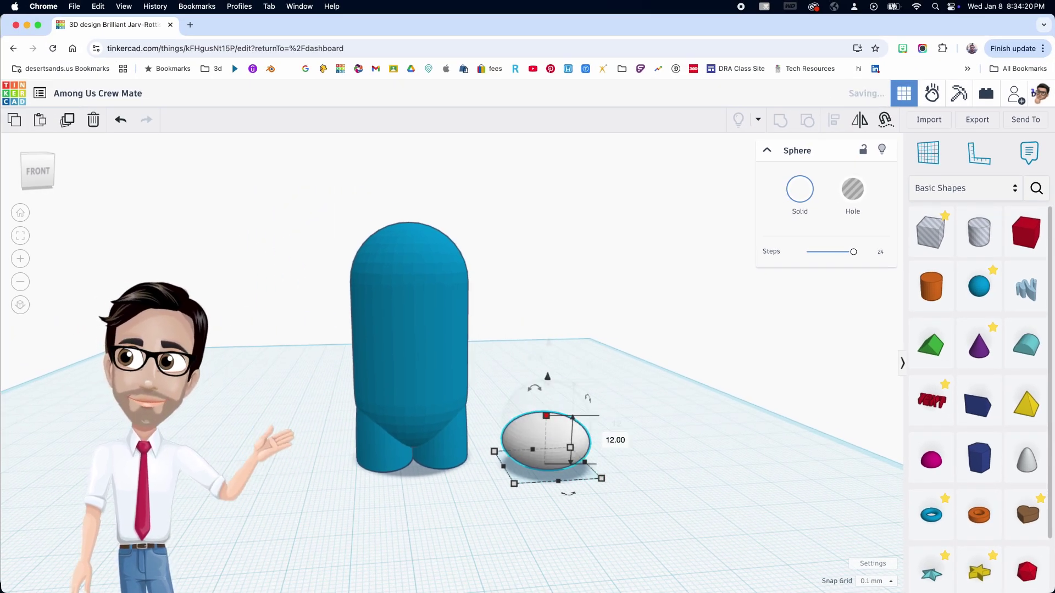
pyautogui.click(458, 491)
# - Reselect shapes until only the tall crewmate body is selected
pyautogui.moveTo(325, 443); pyautogui.dragTo(565, 499)
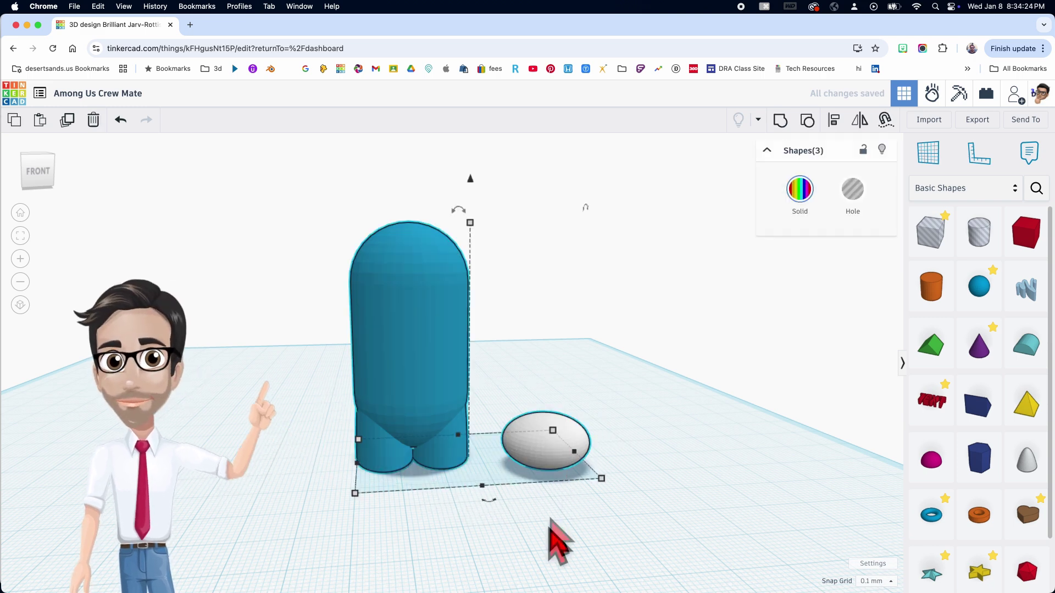
pyautogui.click(318, 380)
pyautogui.moveTo(315, 443); pyautogui.dragTo(477, 496)
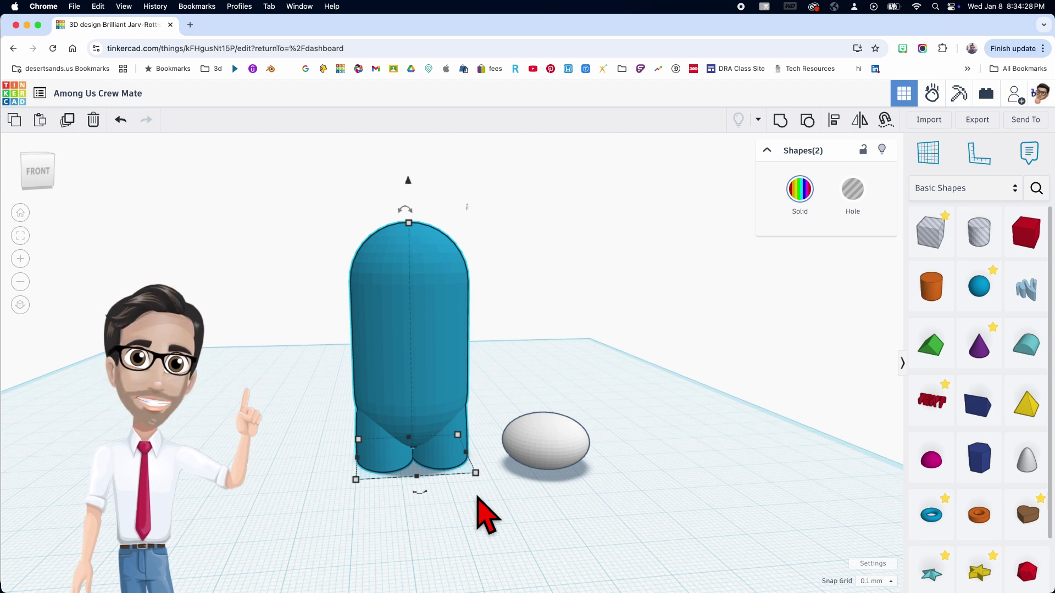
pyautogui.click(477, 496)
pyautogui.click(472, 468)
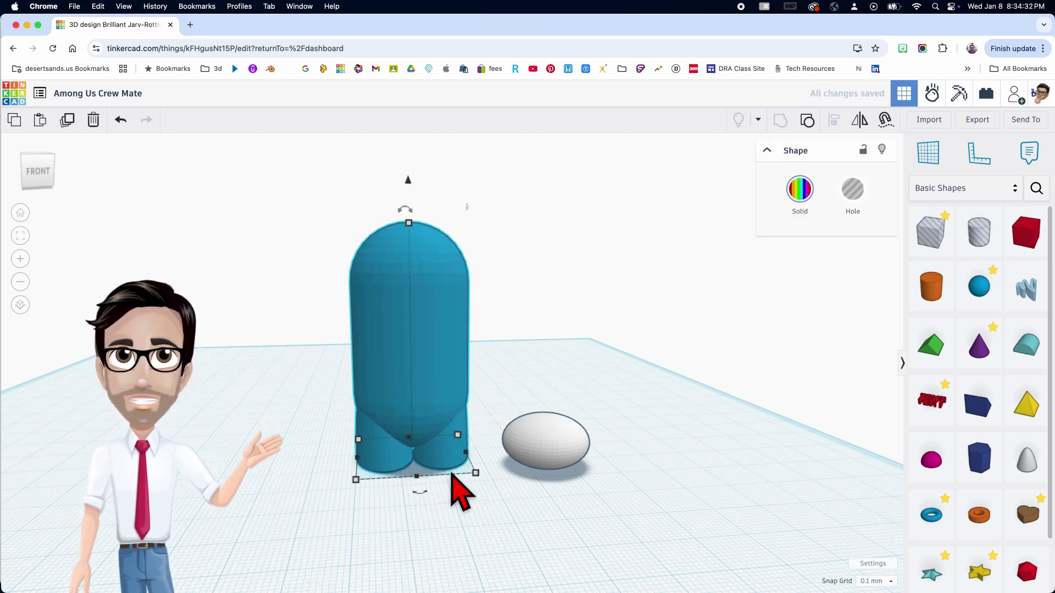
# - Centre the white sphere on the body and lift it 25.70 mm up
pyautogui.moveTo(317, 356); pyautogui.dragTo(579, 492)
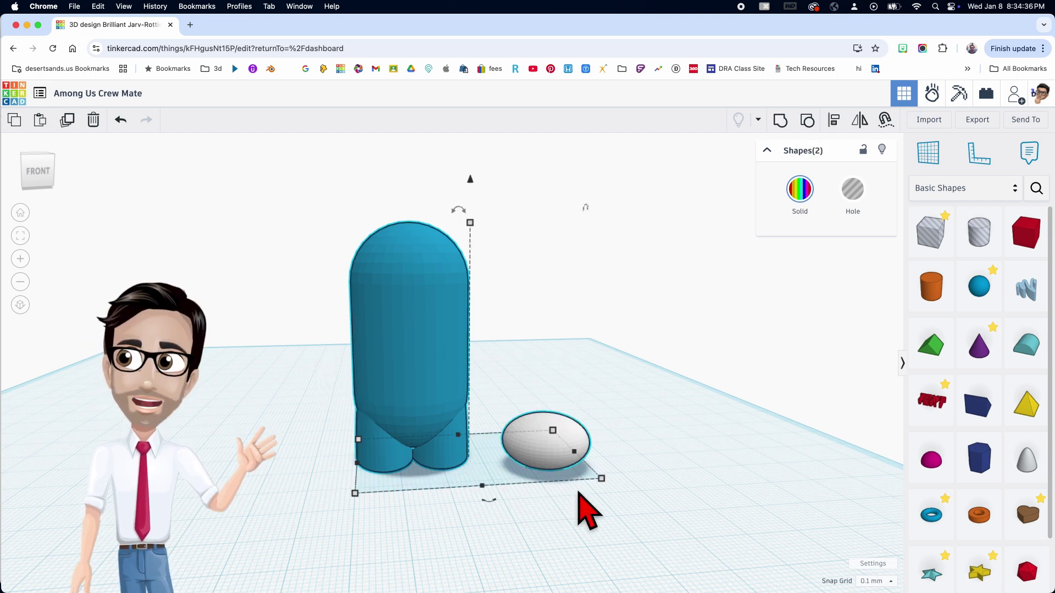
pyautogui.press('l')
pyautogui.click(487, 496)
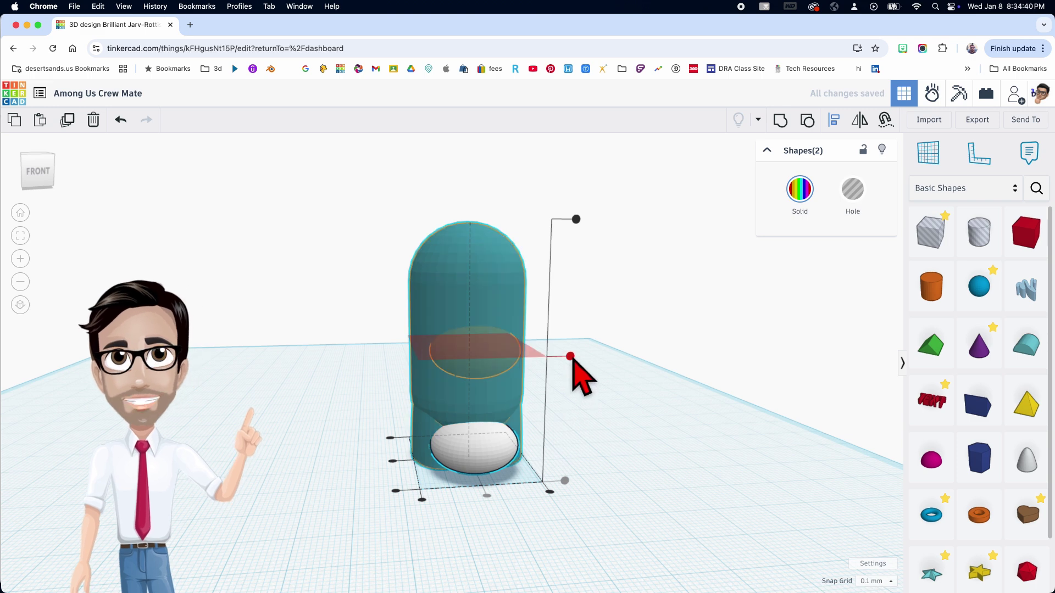
pyautogui.click(615, 434)
pyautogui.click(496, 435)
pyautogui.moveTo(475, 383); pyautogui.dragTo(475, 241)
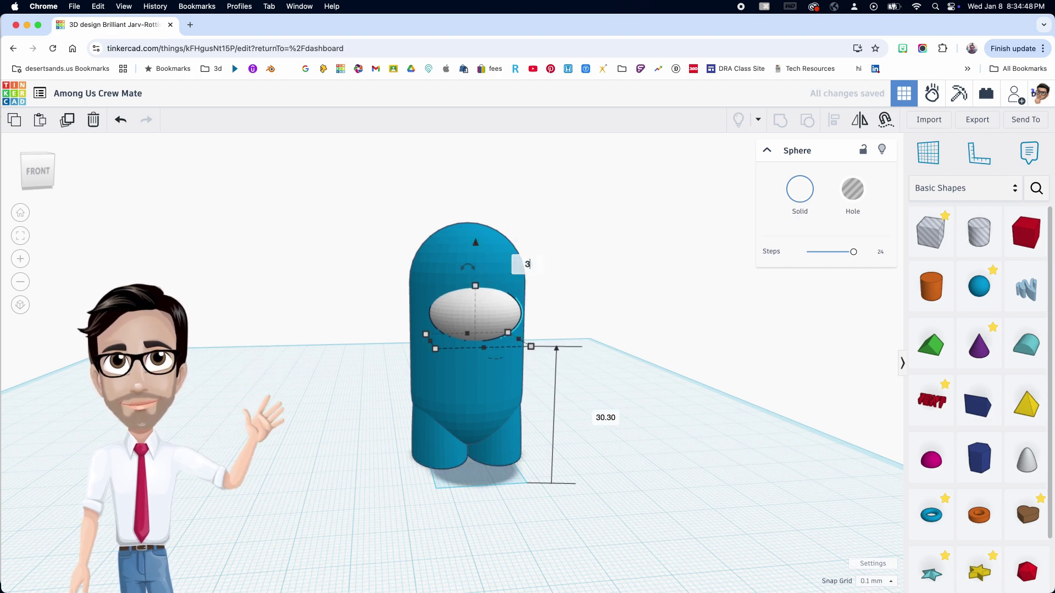
# - Inspect the visor from the side to confirm it bulges out of the body's front
pyautogui.moveTo(561, 295); pyautogui.dragTo(374, 395, button='right')
pyautogui.scroll(5, 374, 393)
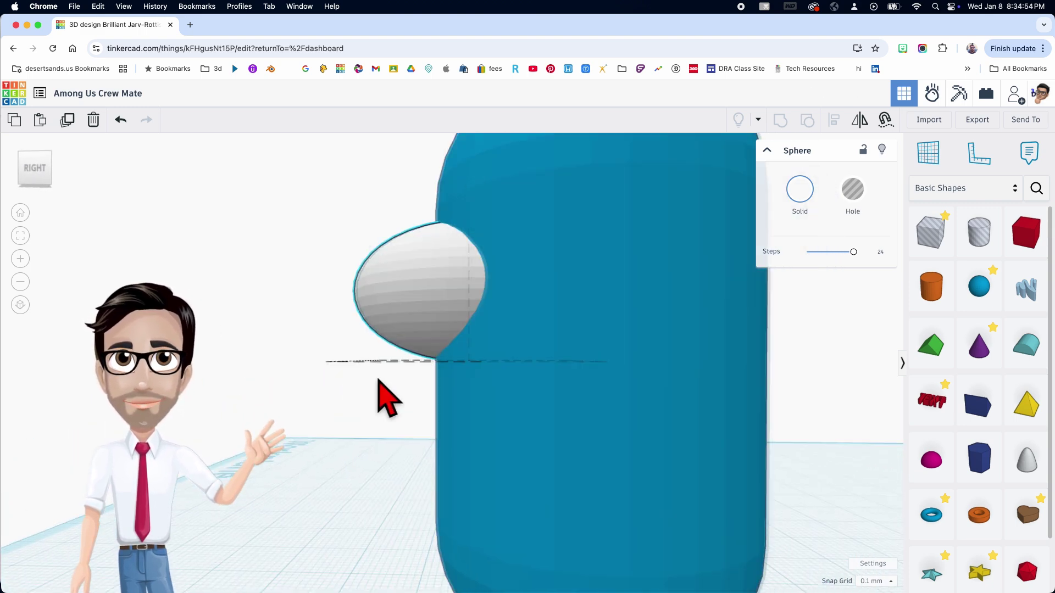
pyautogui.scroll(-3, 387, 395)
pyautogui.scroll(-1, 476, 385)
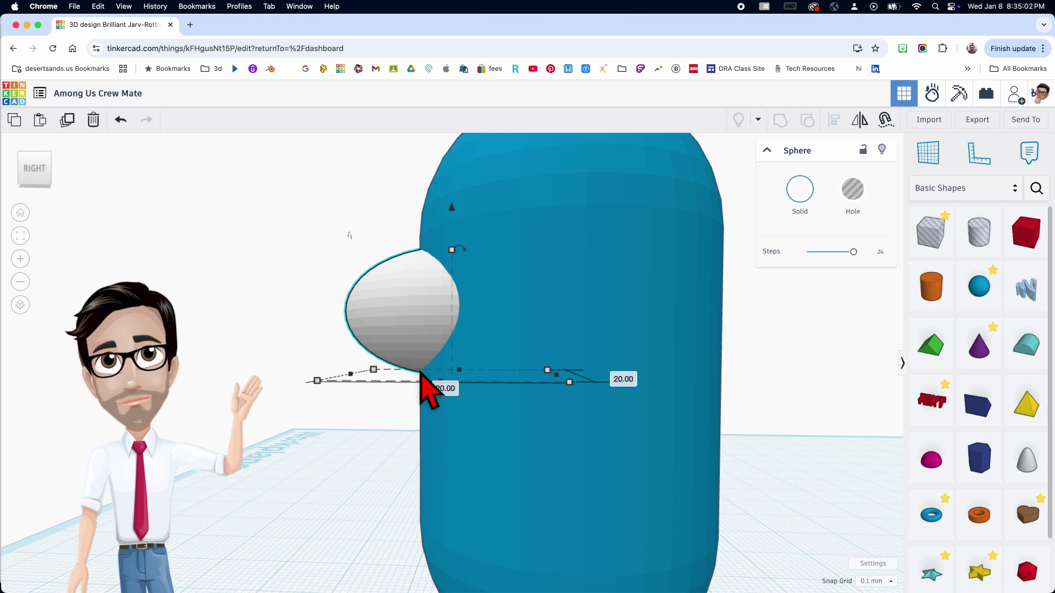
pyautogui.scroll(3, 429, 393)
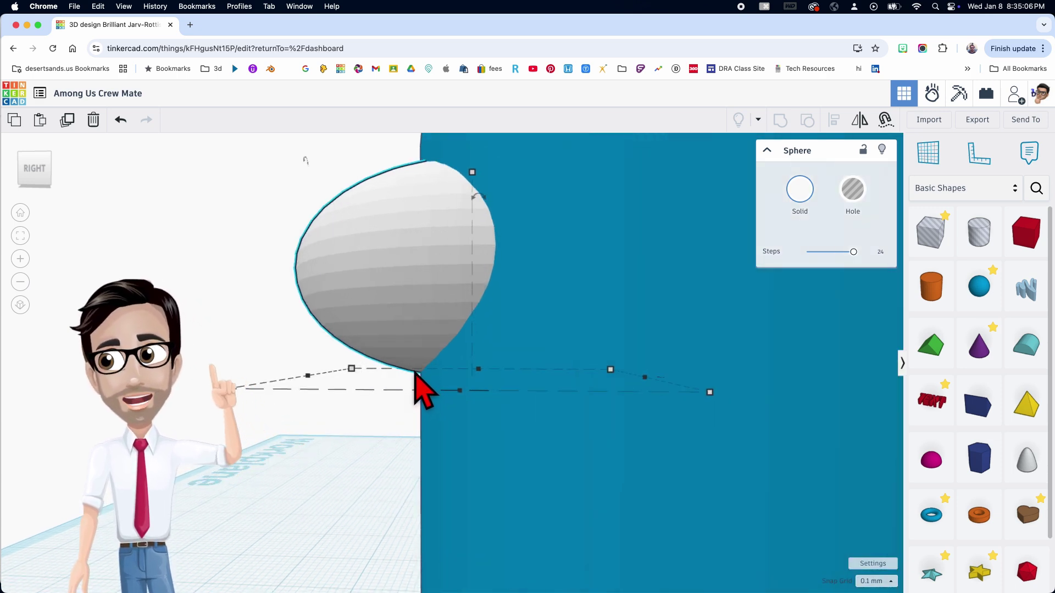
pyautogui.scroll(-3, 406, 377)
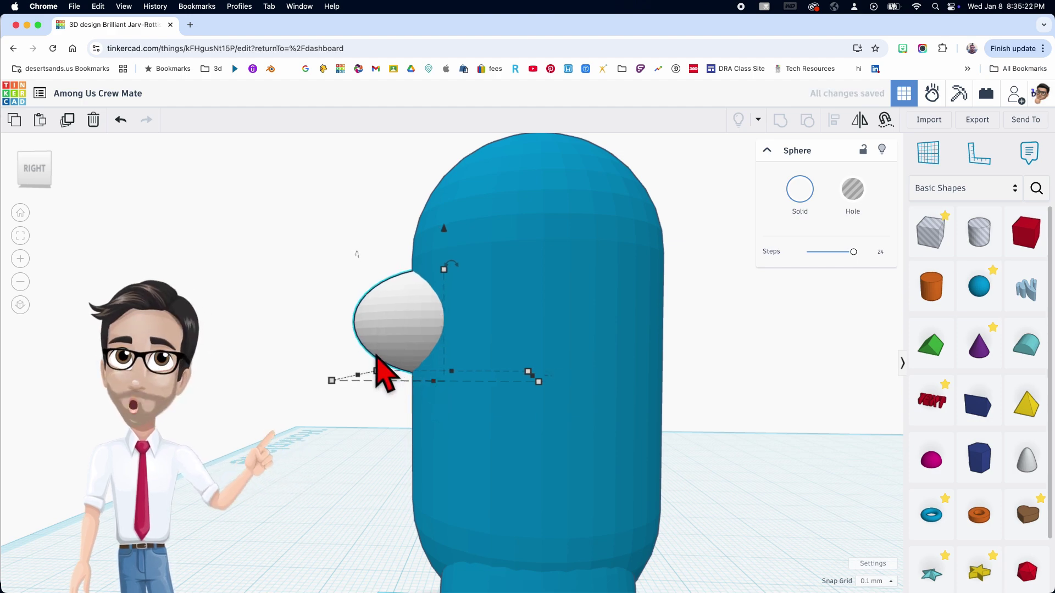
pyautogui.moveTo(377, 380); pyautogui.dragTo(620, 452, button='right')
pyautogui.click(624, 448)
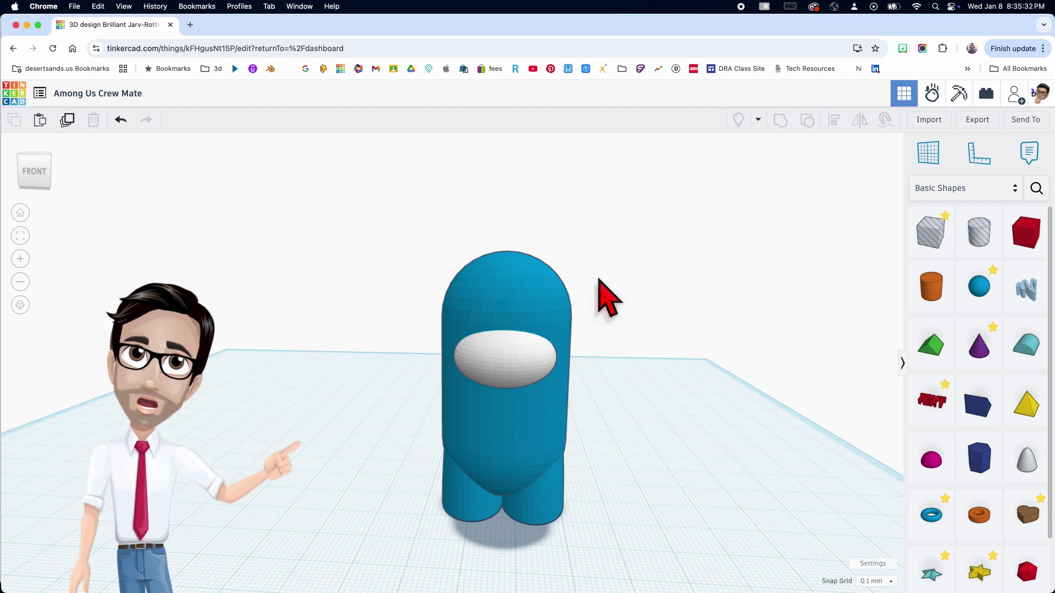
# - Group the body and white visor into one crewmate shape and centre the view on it
pyautogui.moveTo(599, 280); pyautogui.dragTo(451, 533)
pyautogui.moveTo(633, 330); pyautogui.dragTo(391, 580)
pyautogui.press('super+g')
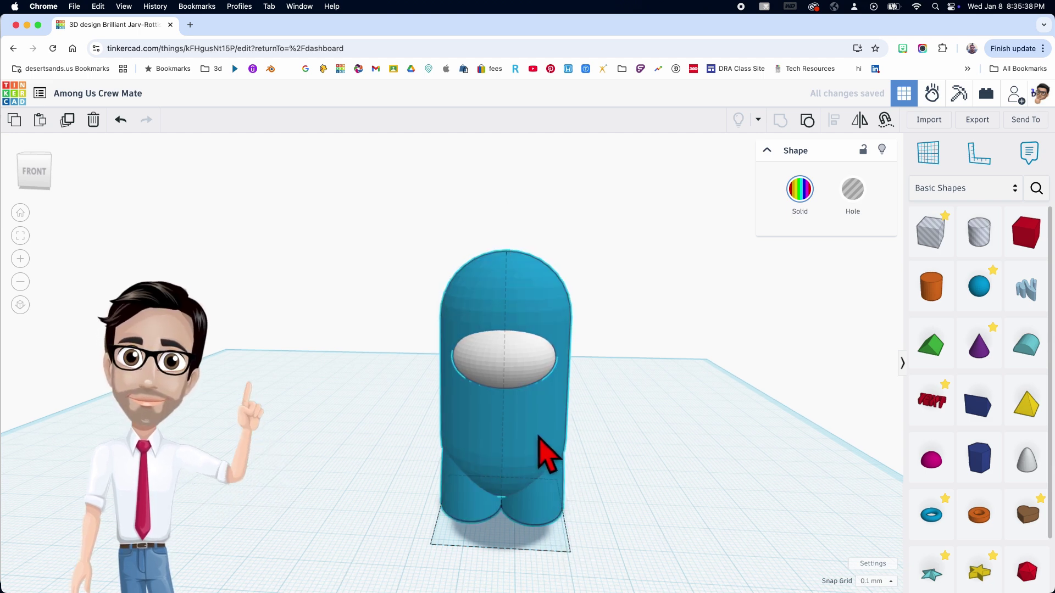
pyautogui.press('f')
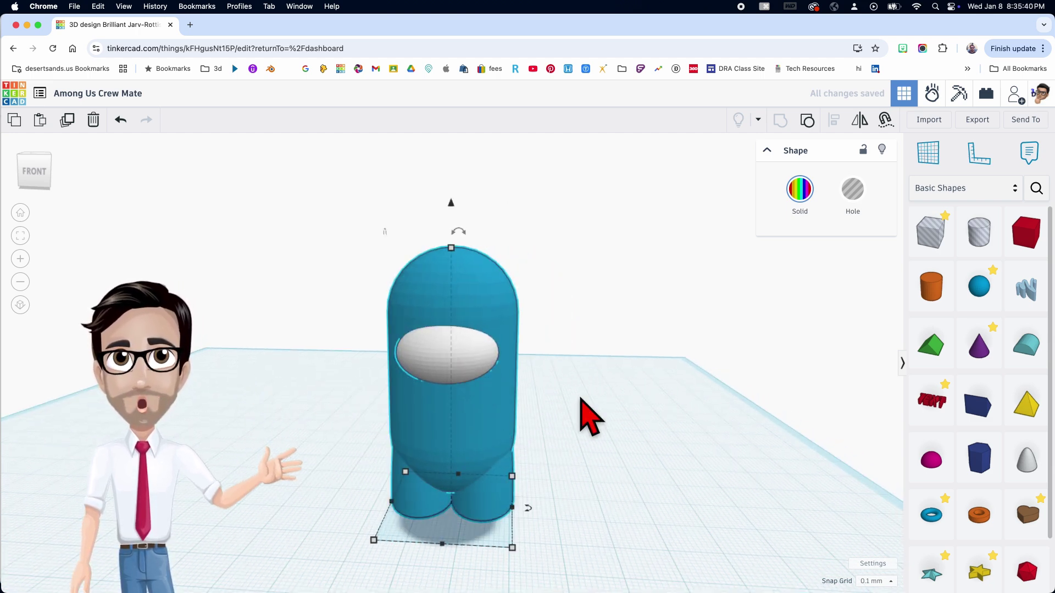
pyautogui.click(588, 409)
pyautogui.click(459, 371)
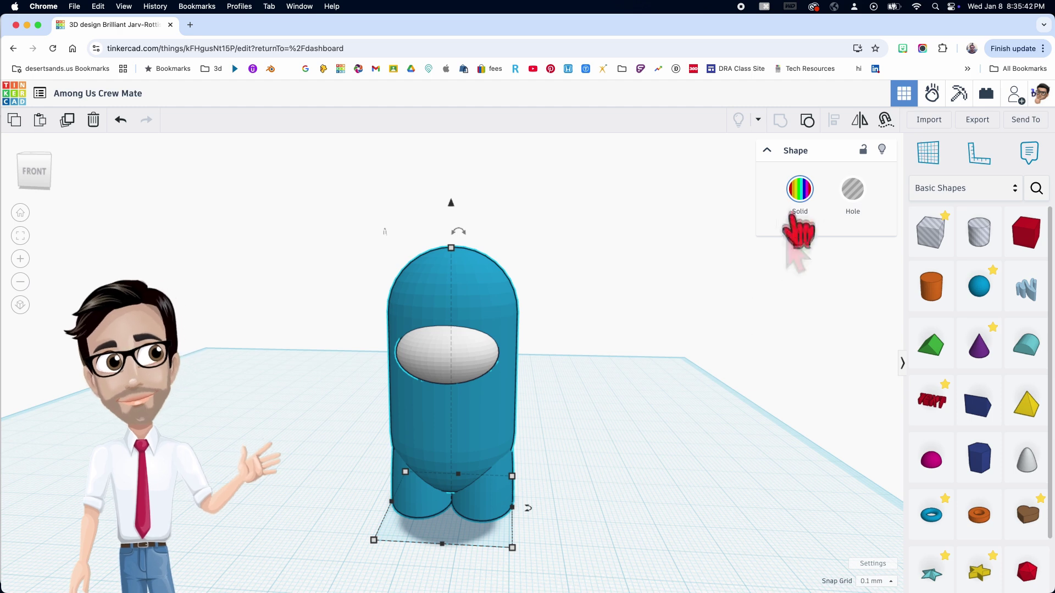
pyautogui.click(800, 189)
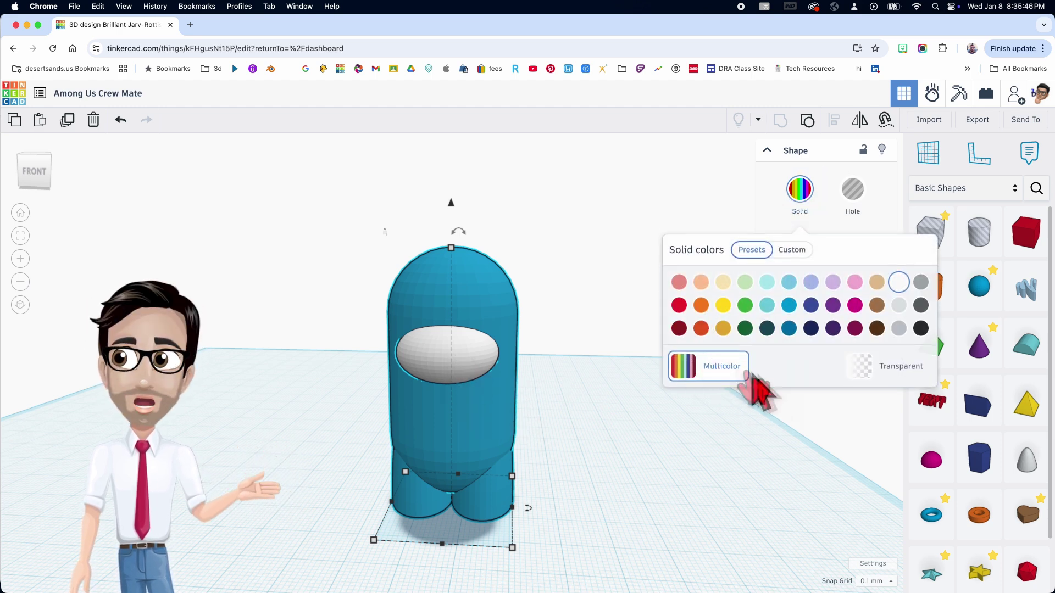
pyautogui.click(594, 455)
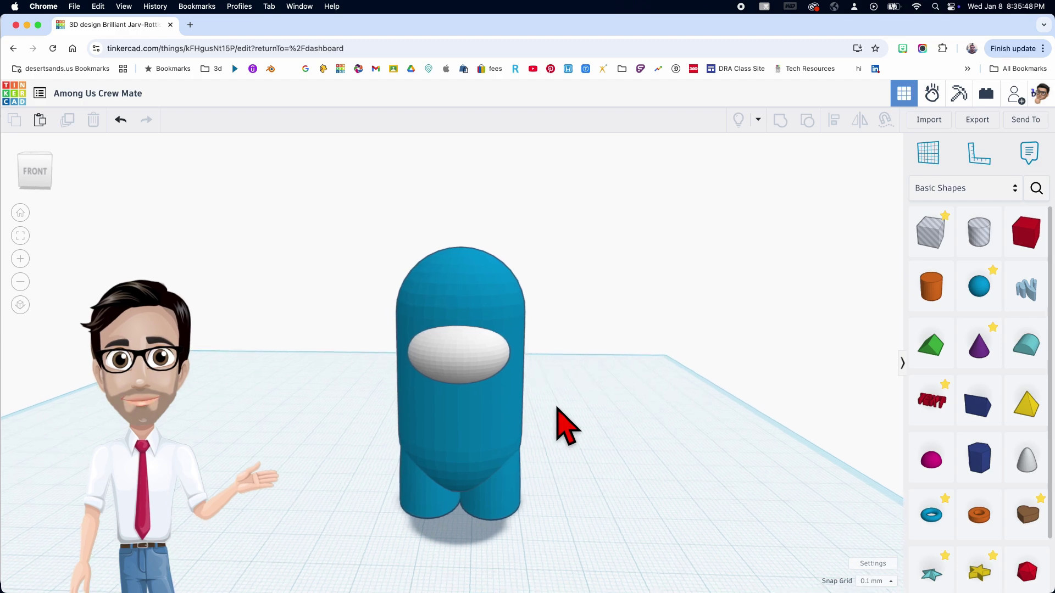
pyautogui.moveTo(636, 452)
pyautogui.mouseDown(button='right')
pyautogui.moveTo(452, 443)
pyautogui.moveTo(641, 461)
pyautogui.mouseUp(button='right')
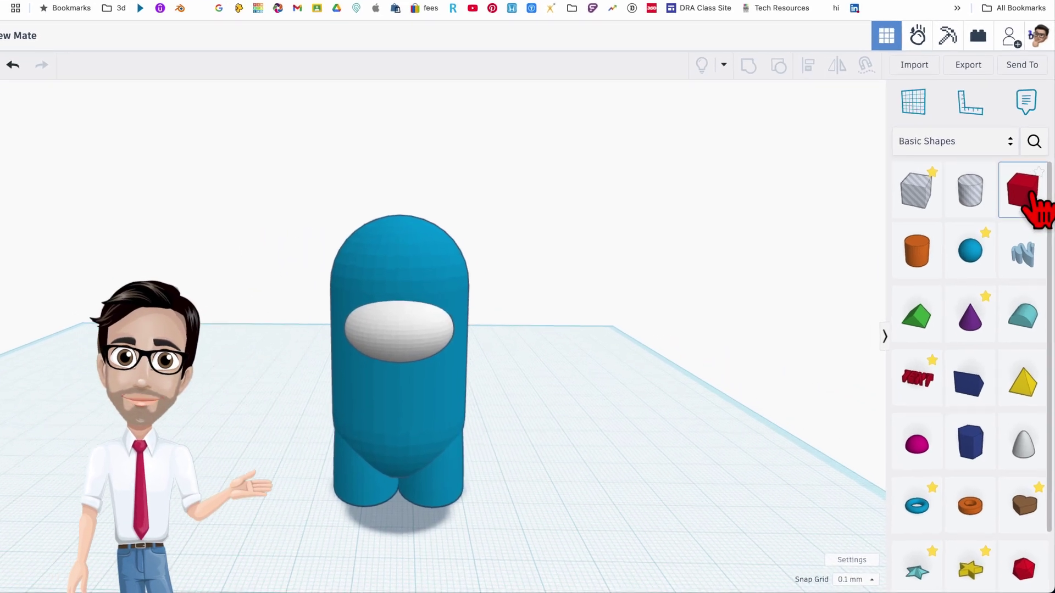
# - Add a box and resize it to 17 mm long by 7 mm wide
pyautogui.moveTo(1032, 162); pyautogui.dragTo(473, 451)
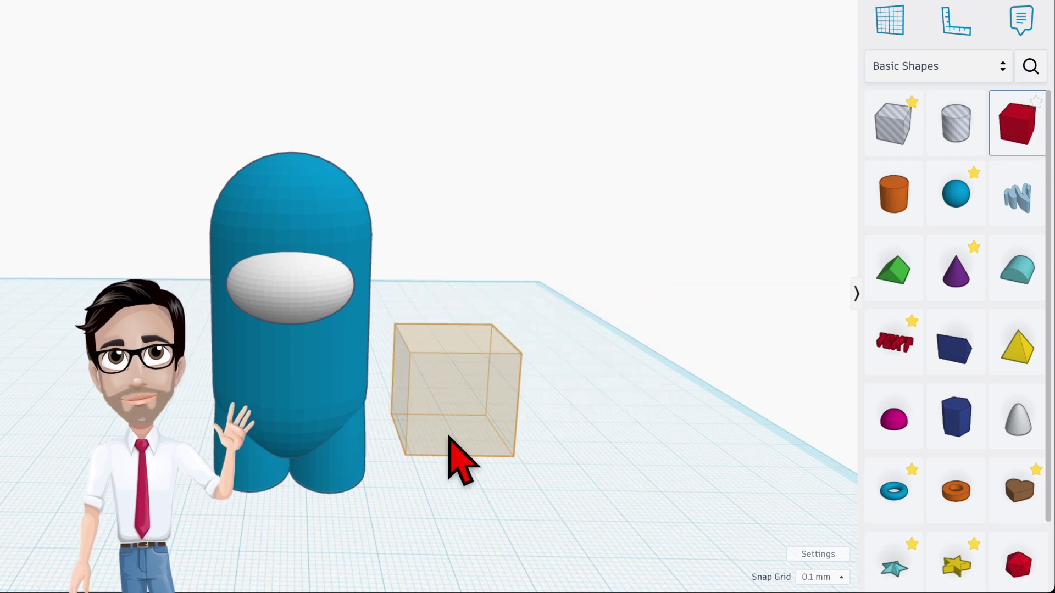
pyautogui.scroll(-2, 487, 450)
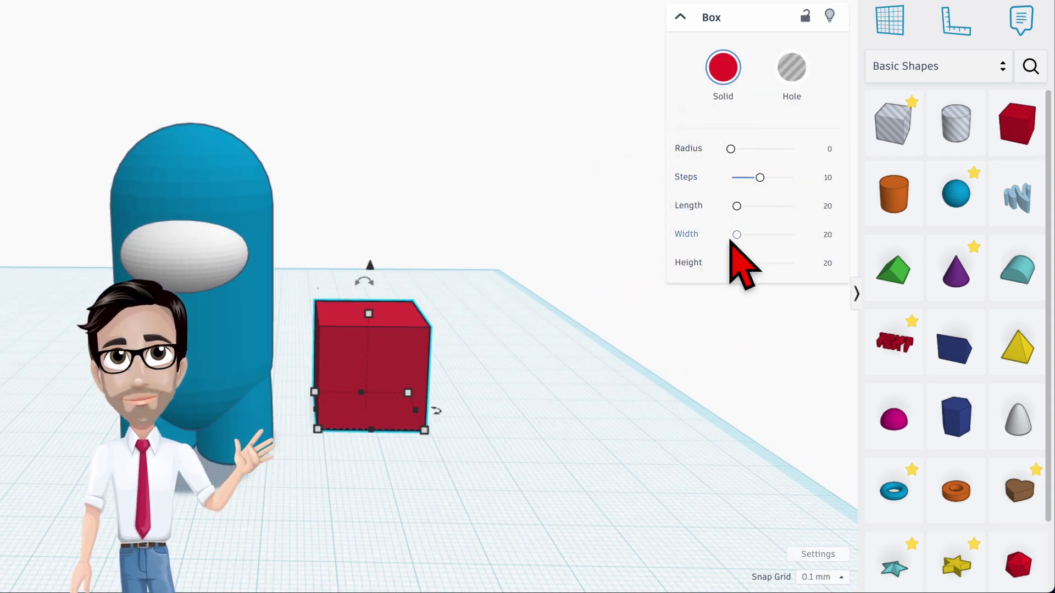
pyautogui.moveTo(428, 437)
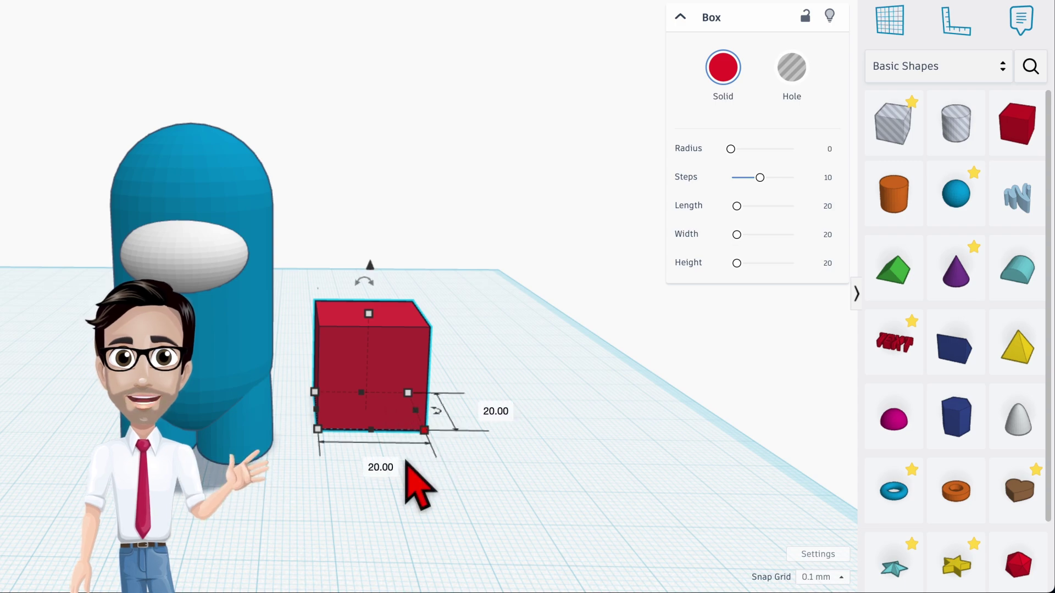
pyautogui.click(385, 466)
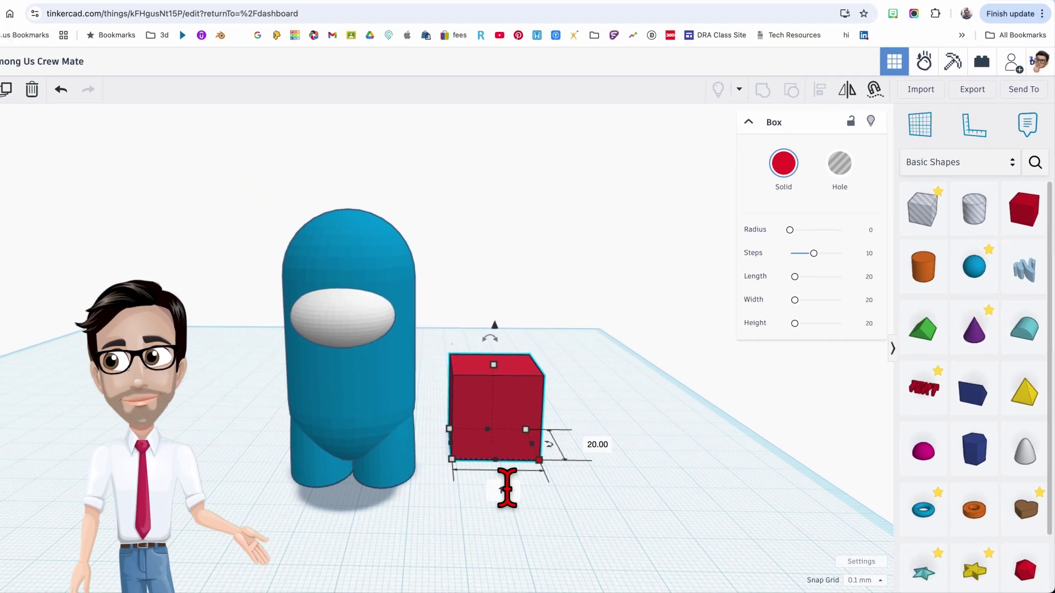
pyautogui.write('17')
pyautogui.press('Return')
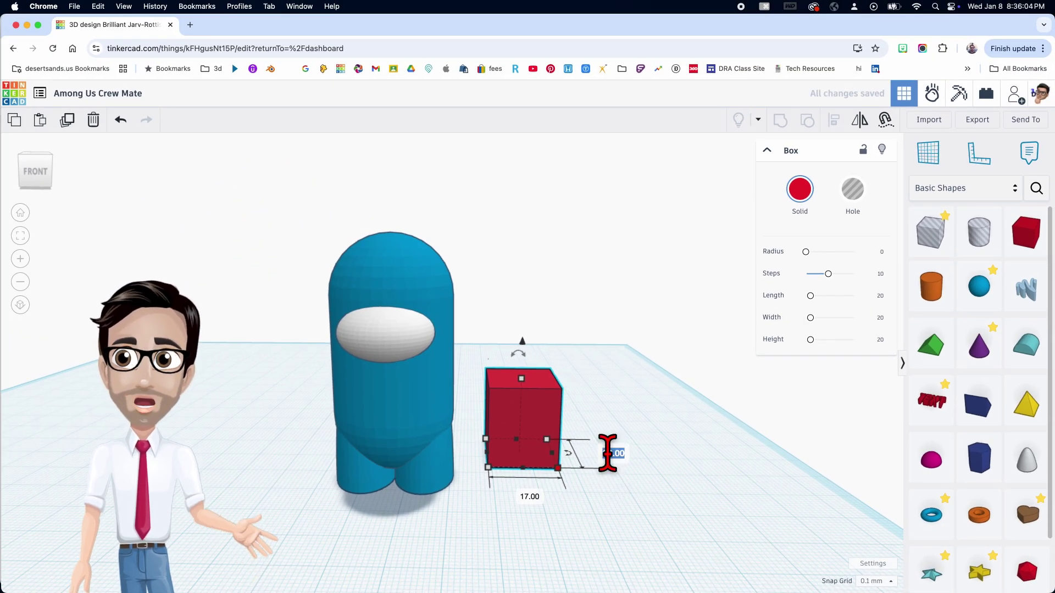
pyautogui.write('7')
pyautogui.press('Return')
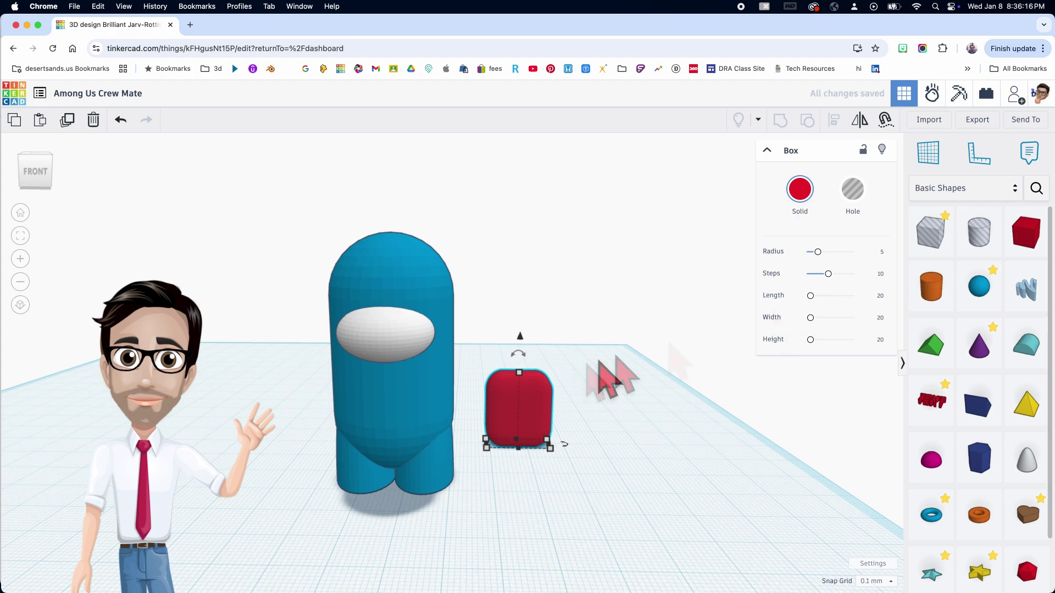
# - Centre the box behind the crewmate and raise it to the crewmate's mid-height
pyautogui.moveTo(533, 407); pyautogui.dragTo(617, 447, button='right')
pyautogui.moveTo(626, 405); pyautogui.dragTo(439, 444)
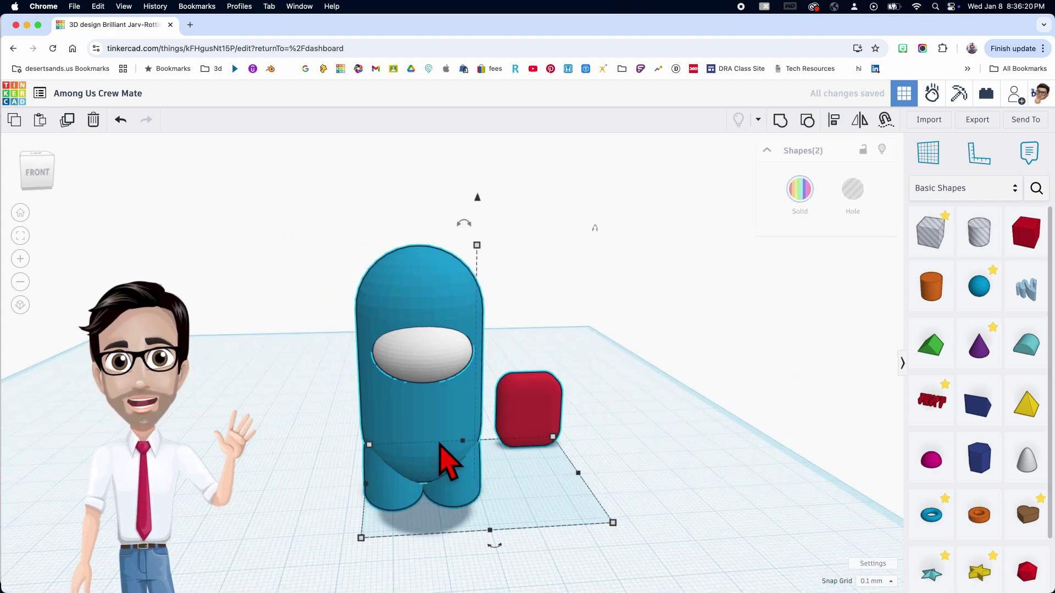
pyautogui.press('l')
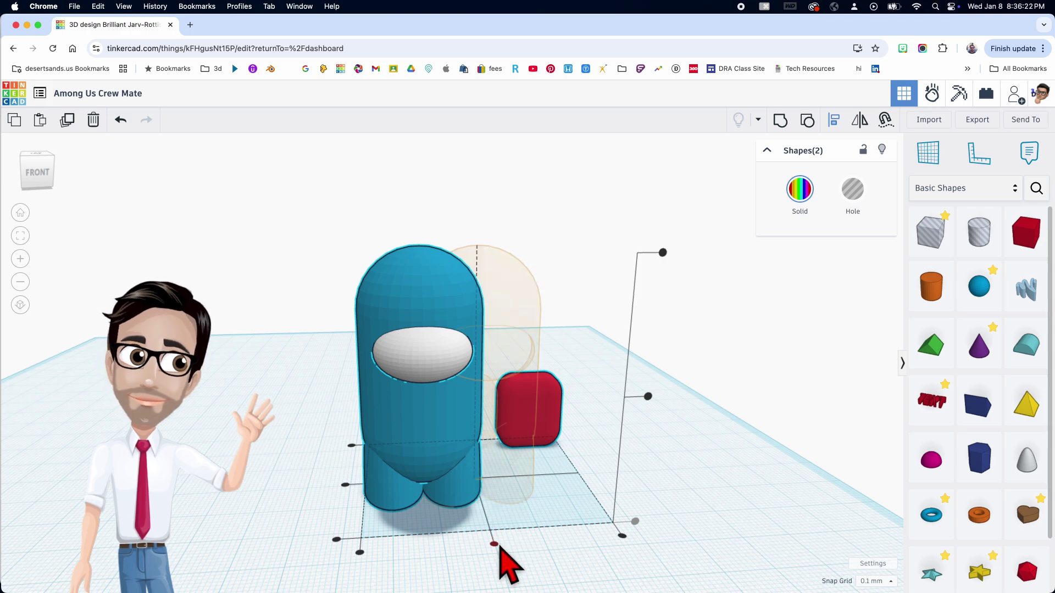
pyautogui.click(494, 544)
pyautogui.moveTo(412, 530); pyautogui.dragTo(353, 436, button='right')
pyautogui.click(417, 337)
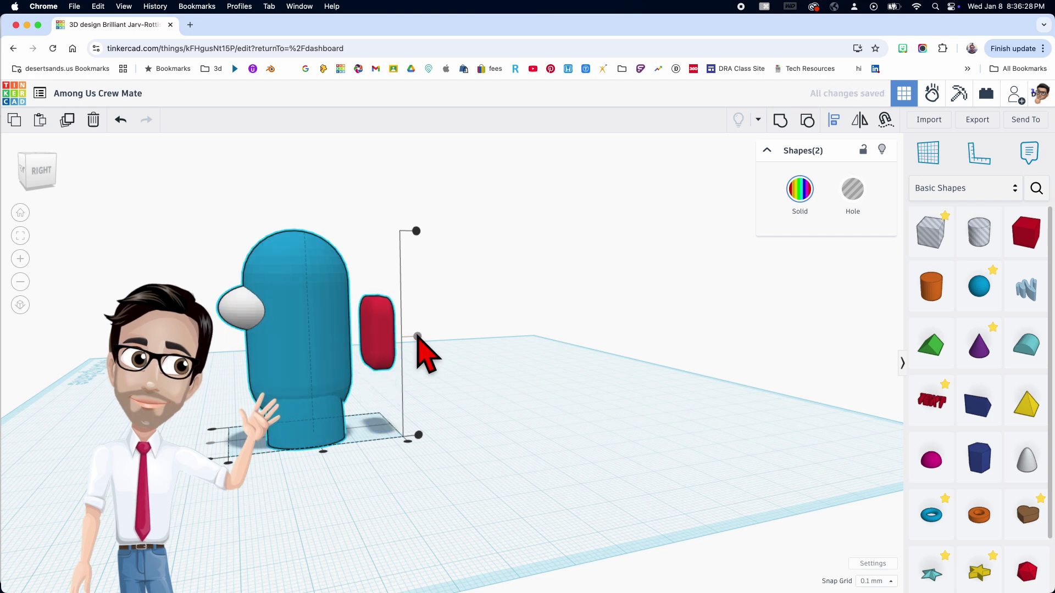
pyautogui.click(424, 370)
pyautogui.moveTo(419, 412); pyautogui.dragTo(440, 401, button='right')
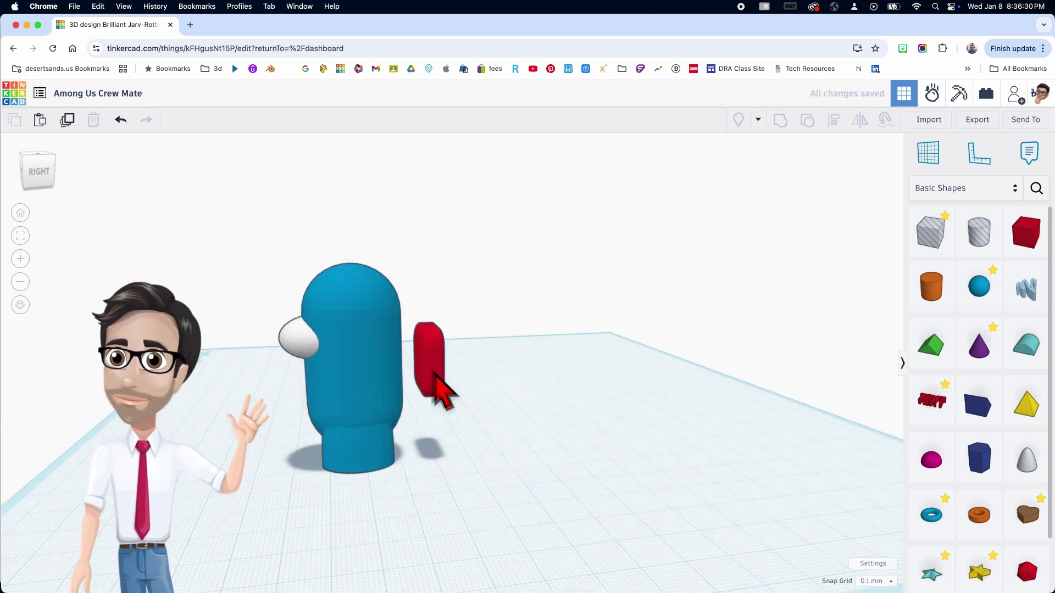
# - Colour the red backpack box blue
pyautogui.click(431, 388)
pyautogui.click(801, 191)
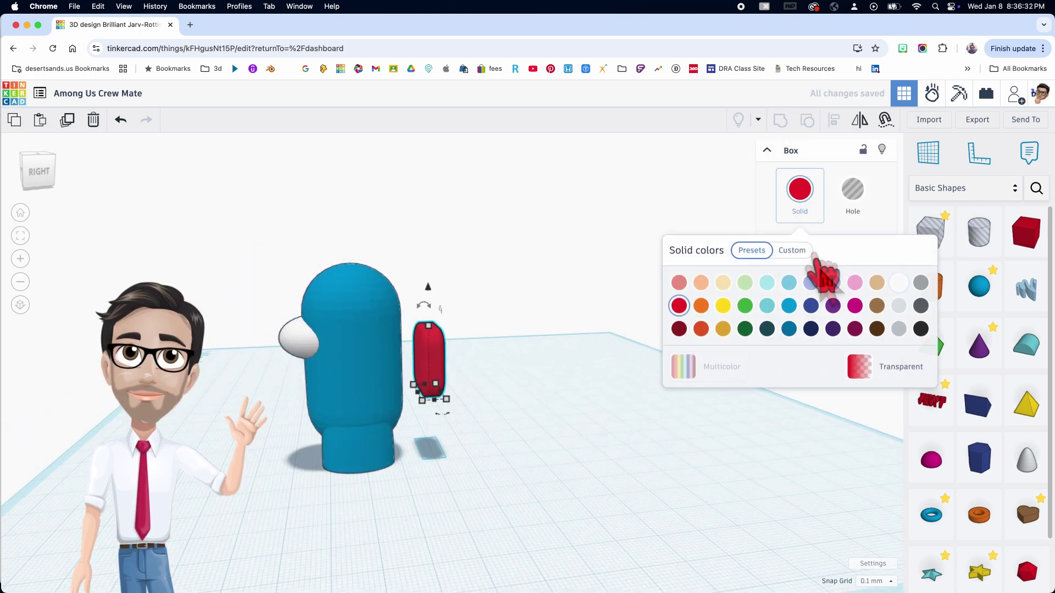
pyautogui.click(789, 305)
pyautogui.scroll(3, 407, 396)
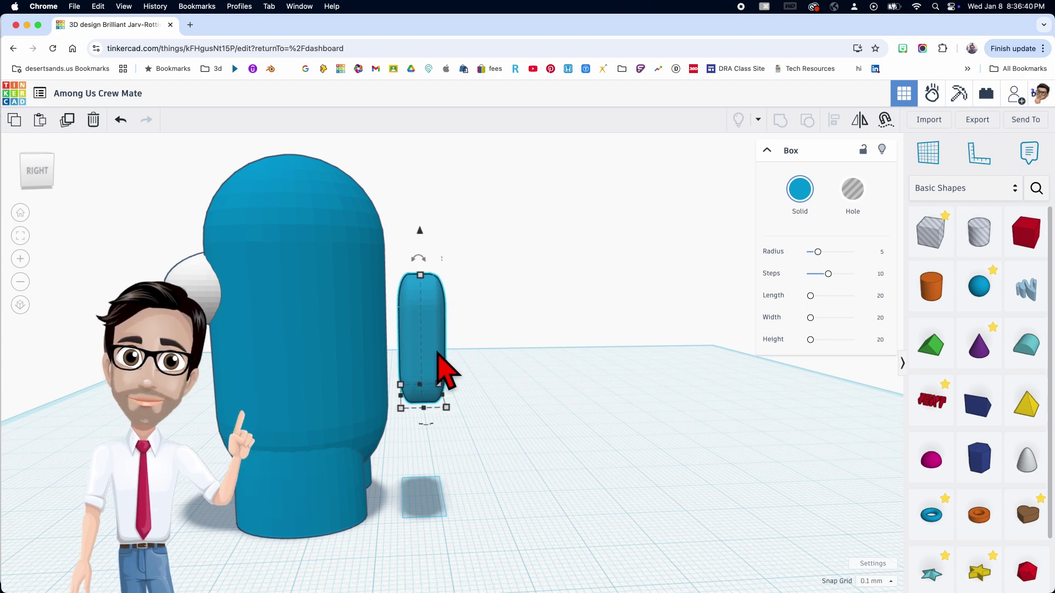
pyautogui.moveTo(405, 344); pyautogui.dragTo(482, 430, button='right')
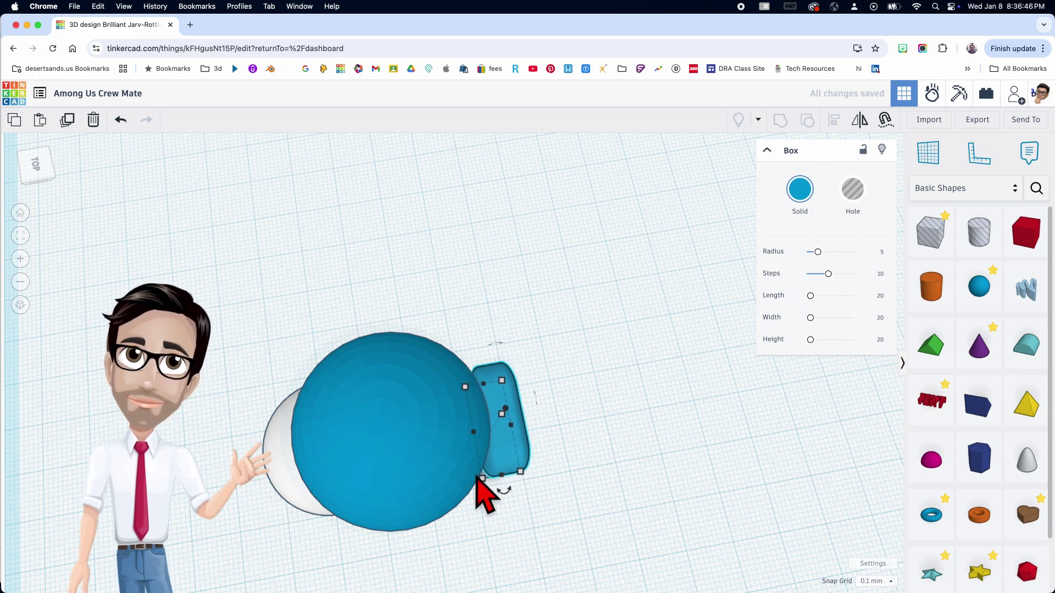
pyautogui.scroll(8, 514, 385)
pyautogui.scroll(-10, 532, 398)
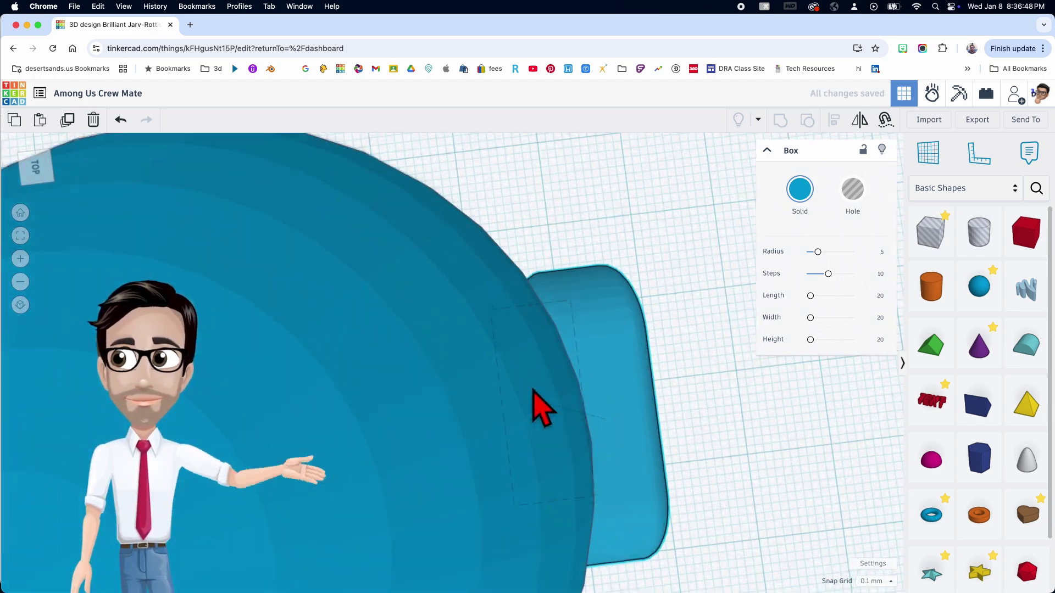
# - Orbit and pan around the crewmate to check the backpack sits against its back
pyautogui.moveTo(521, 397); pyautogui.dragTo(510, 372, button='middle')
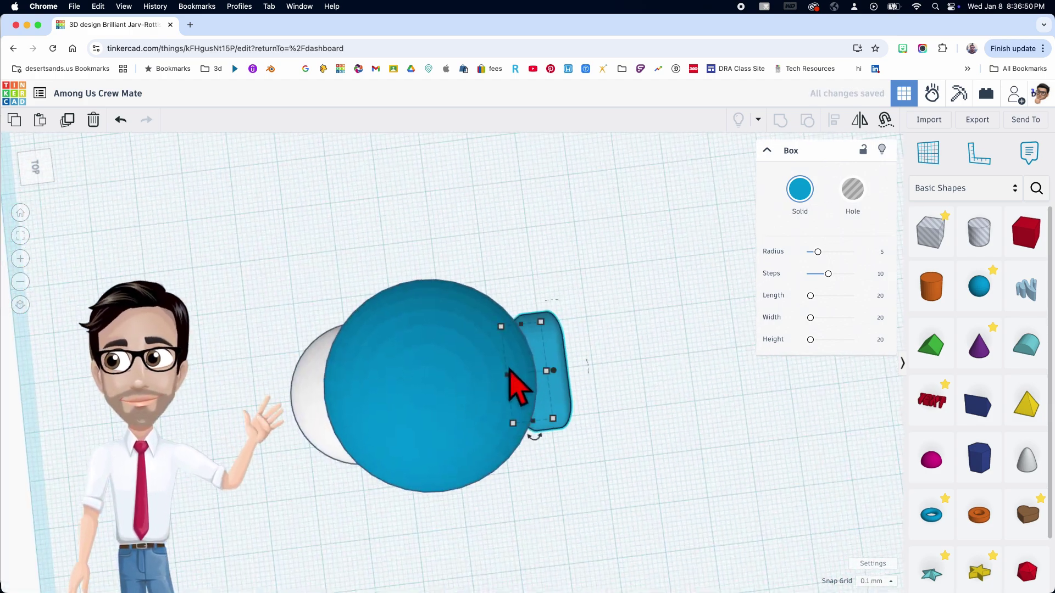
pyautogui.moveTo(514, 380); pyautogui.dragTo(357, 503, button='right')
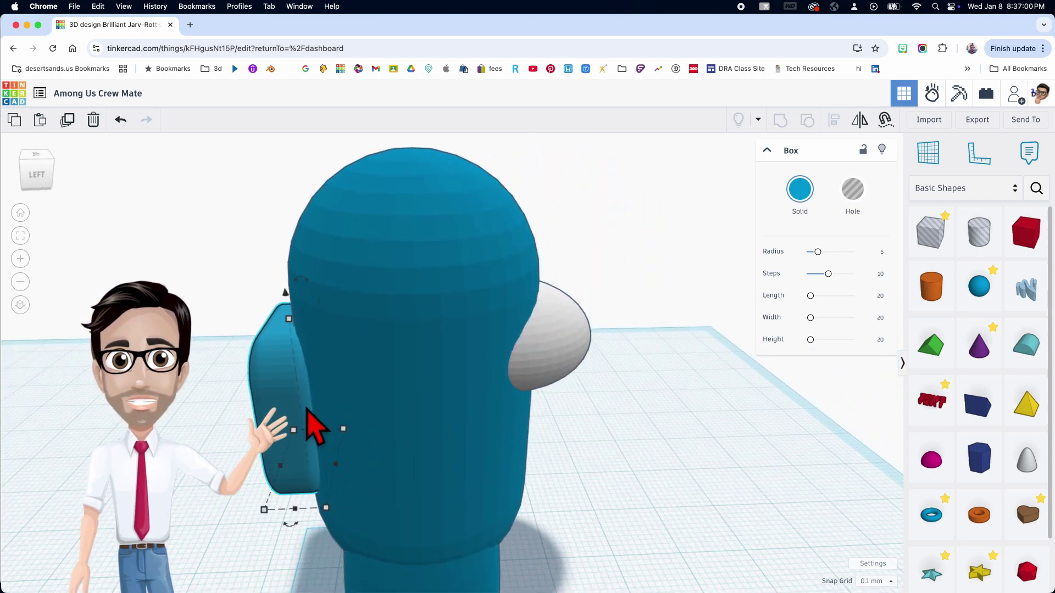
pyautogui.moveTo(308, 411); pyautogui.dragTo(696, 452, button='right')
pyautogui.moveTo(607, 465); pyautogui.dragTo(557, 486, button='right')
pyautogui.moveTo(556, 473); pyautogui.dragTo(627, 476, button='middle')
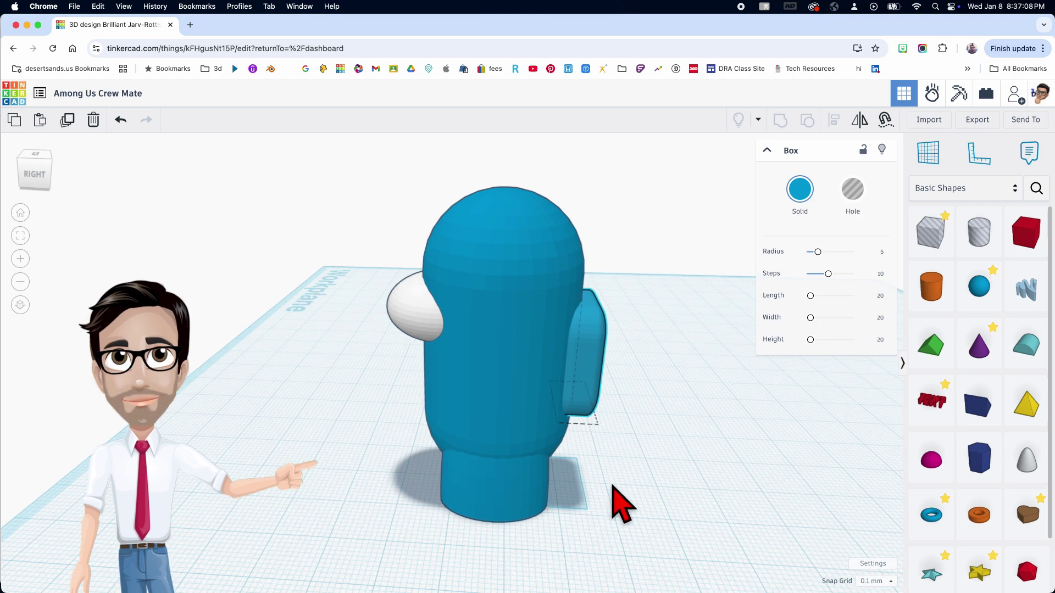
pyautogui.moveTo(607, 493); pyautogui.dragTo(670, 471, button='right')
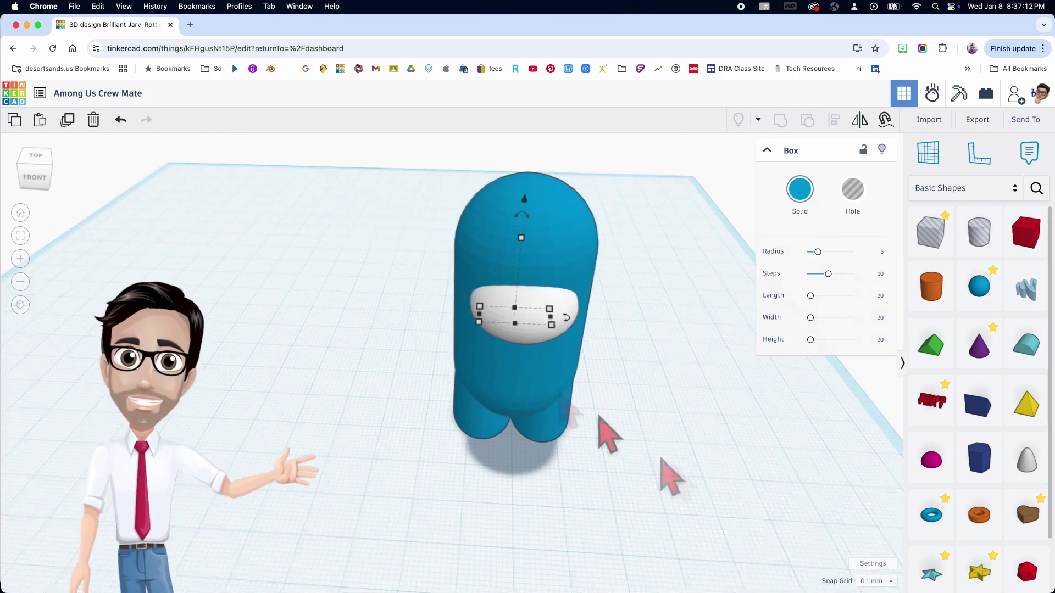
# - Select the crewmate's body and blue backpack and group them into one shape
pyautogui.moveTo(653, 406); pyautogui.dragTo(678, 440)
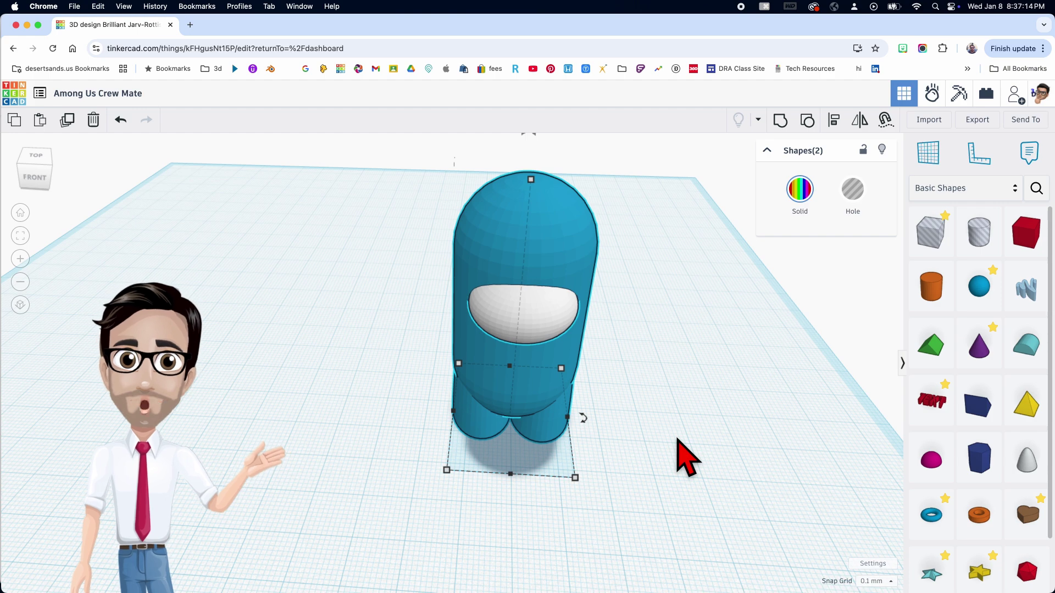
pyautogui.hotkey('ctrl', 'g')
pyautogui.moveTo(671, 455); pyautogui.dragTo(667, 489, button='right')
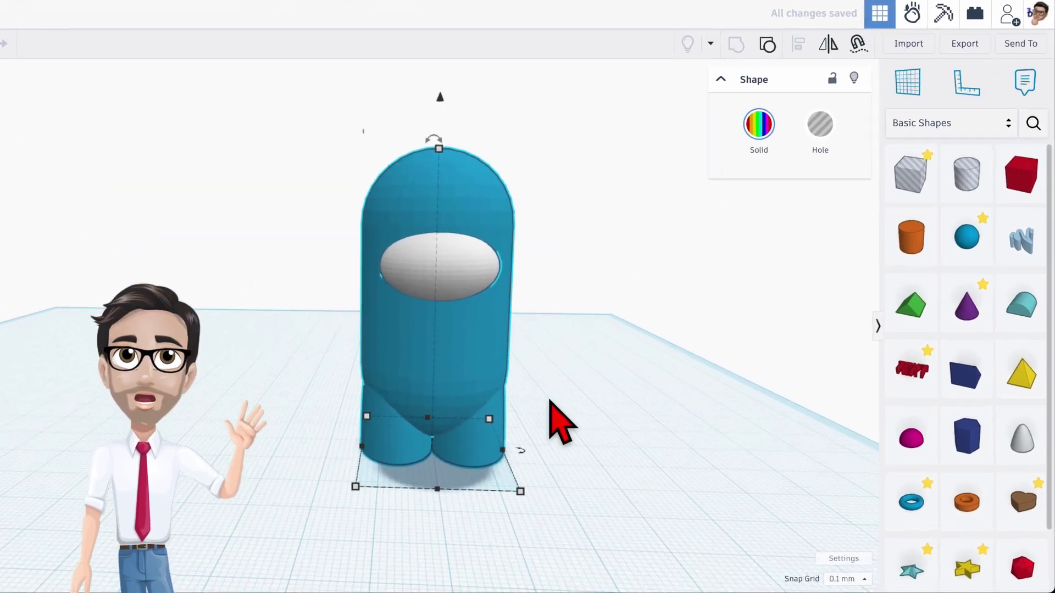
pyautogui.moveTo(406, 373); pyautogui.dragTo(446, 385, button='right')
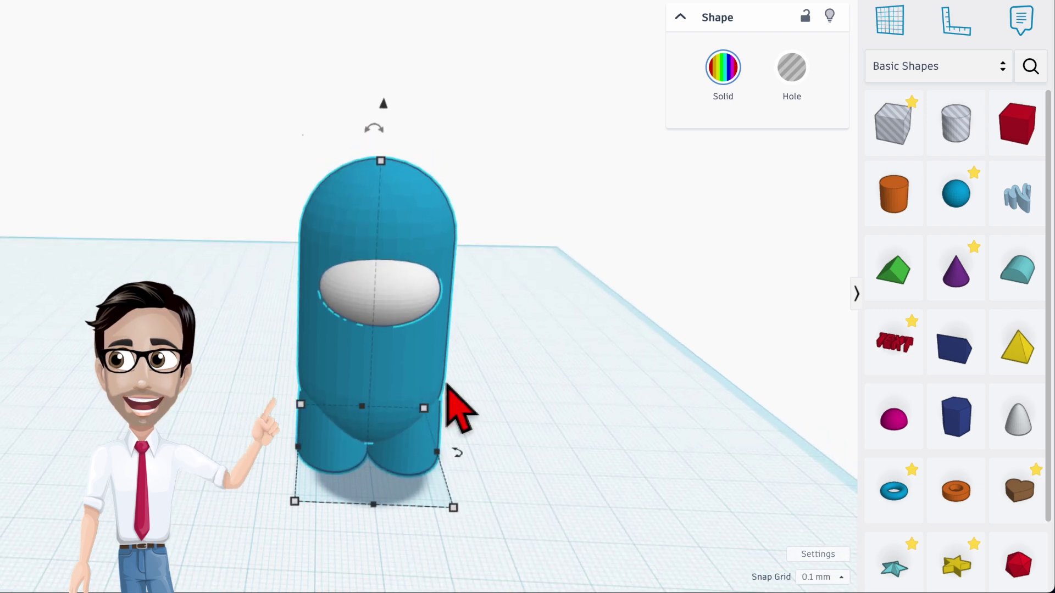
# - Place a box hole beside the crewmate and size it 50 × 50 mm, 25 mm tall
pyautogui.click(593, 411)
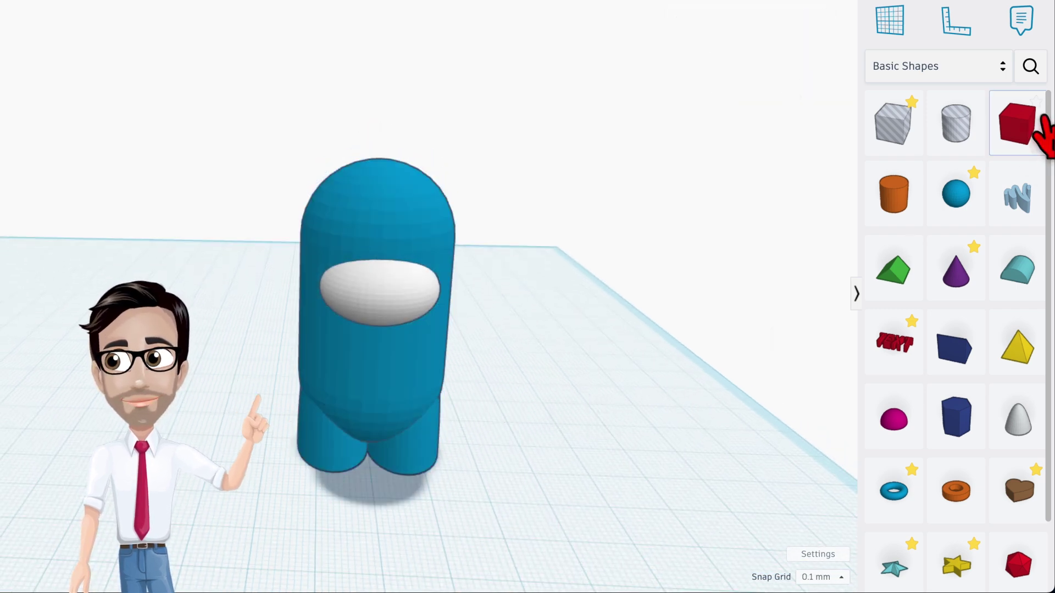
pyautogui.moveTo(905, 148); pyautogui.dragTo(511, 435)
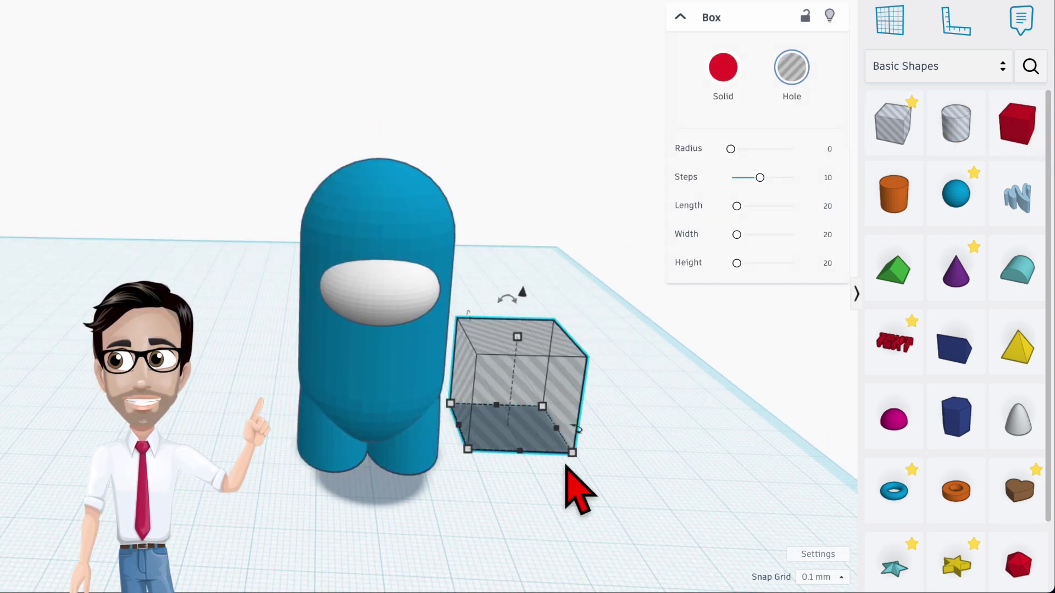
pyautogui.moveTo(572, 462); pyautogui.dragTo(651, 527)
pyautogui.click(689, 459)
pyautogui.write('50')
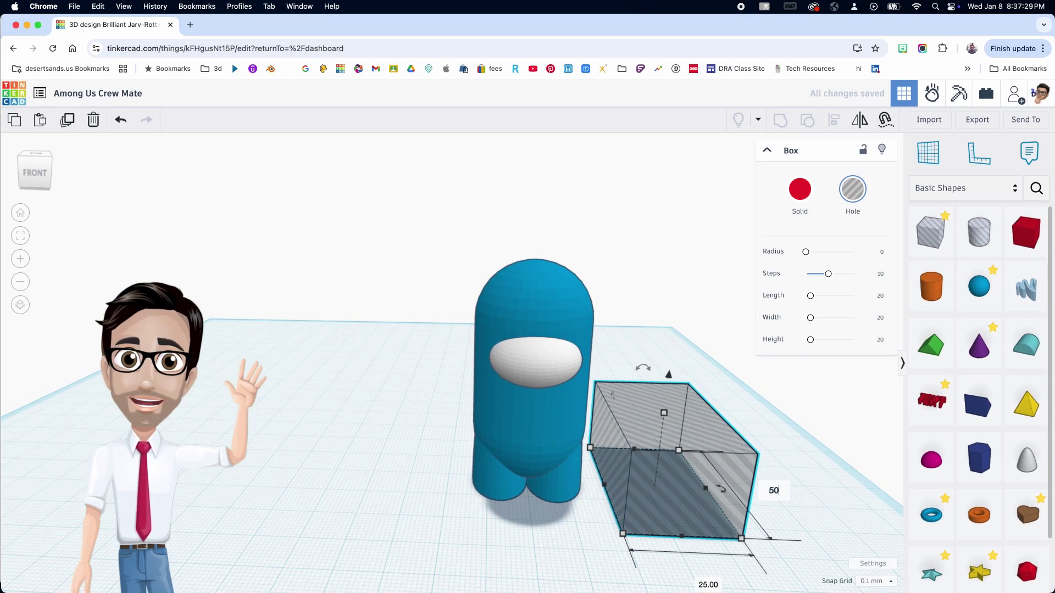
pyautogui.press('Return')
pyautogui.moveTo(800, 523); pyautogui.dragTo(671, 495, button='middle')
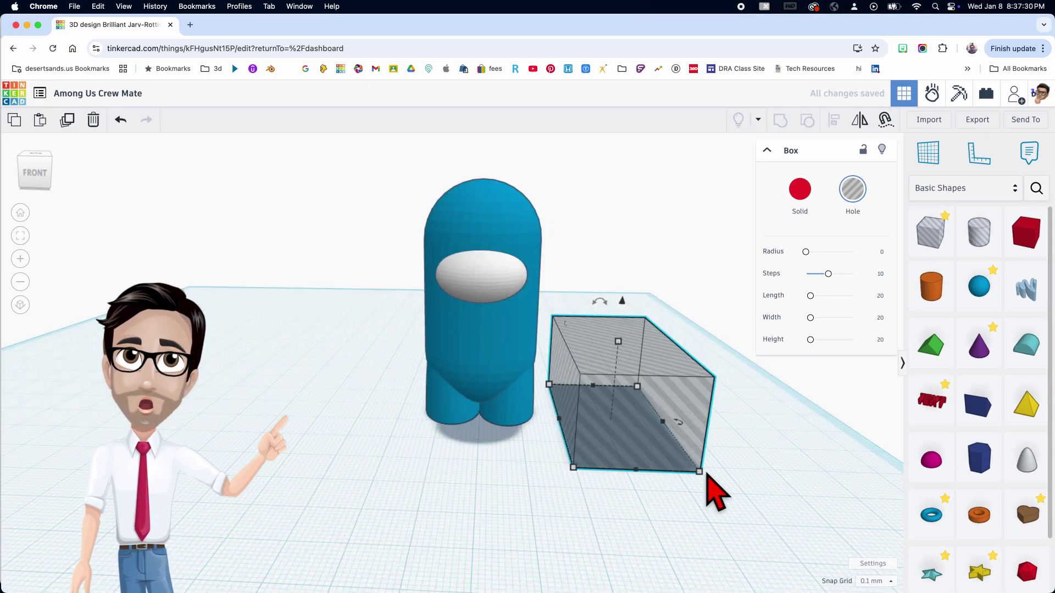
pyautogui.moveTo(699, 472)
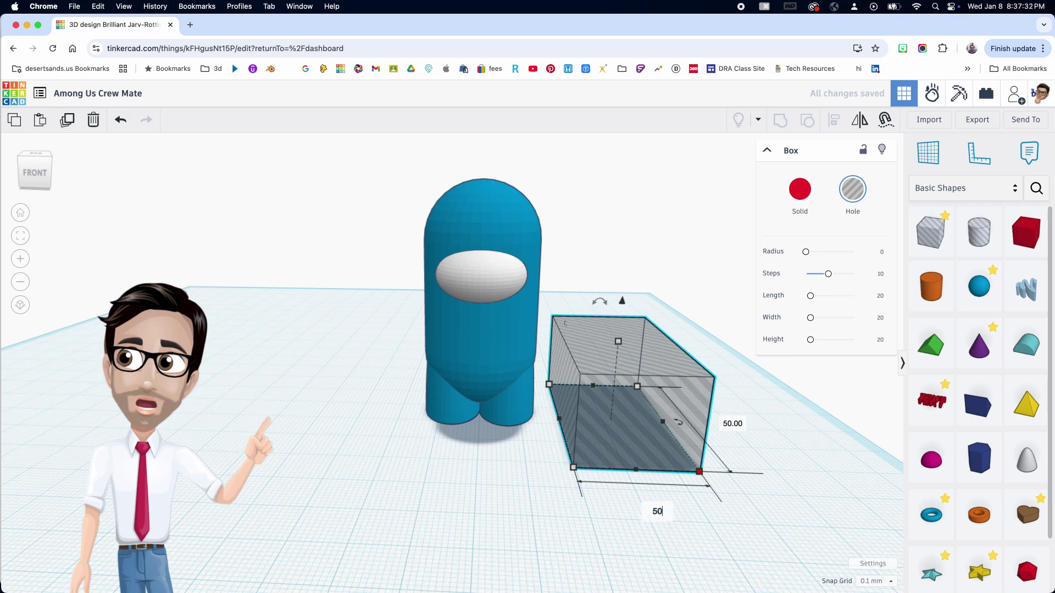
pyautogui.press('Return')
pyautogui.moveTo(699, 513); pyautogui.dragTo(583, 448, button='right')
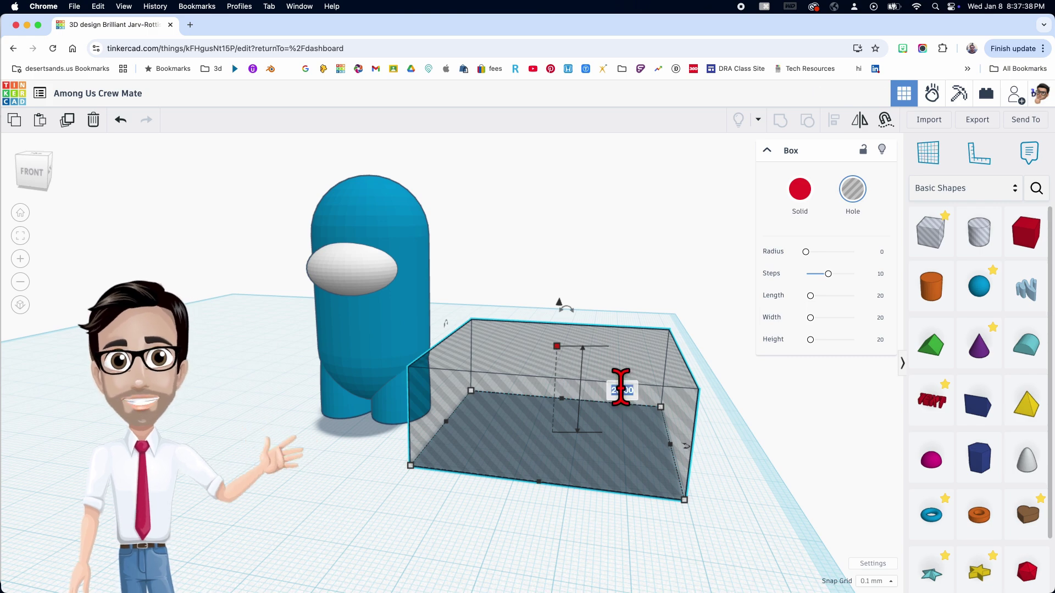
pyautogui.press('Return')
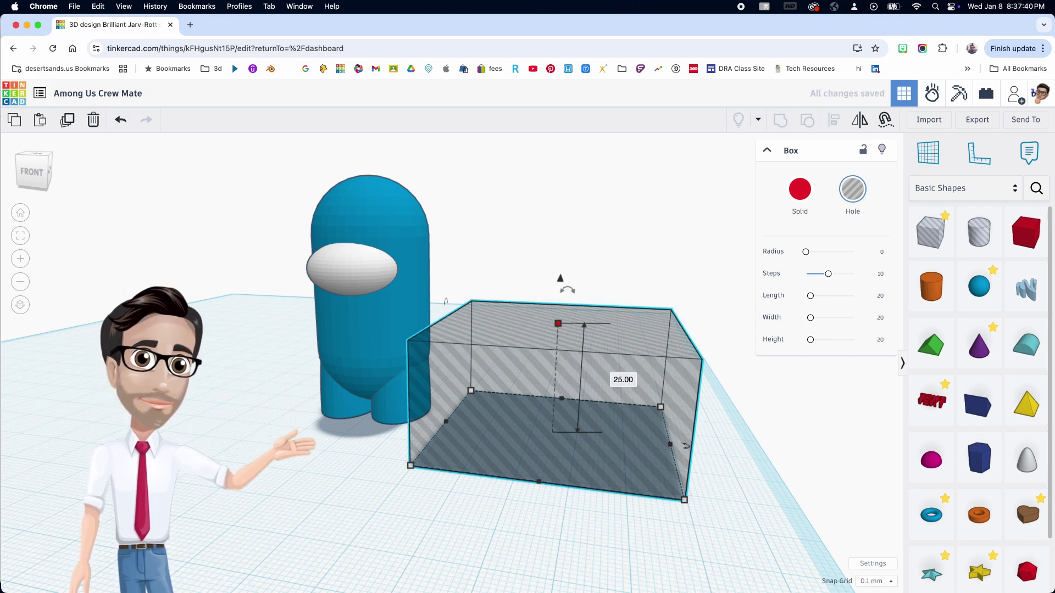
# - Marquee-select the crewmate and the box hole together
pyautogui.moveTo(652, 436); pyautogui.dragTo(374, 393, button='right')
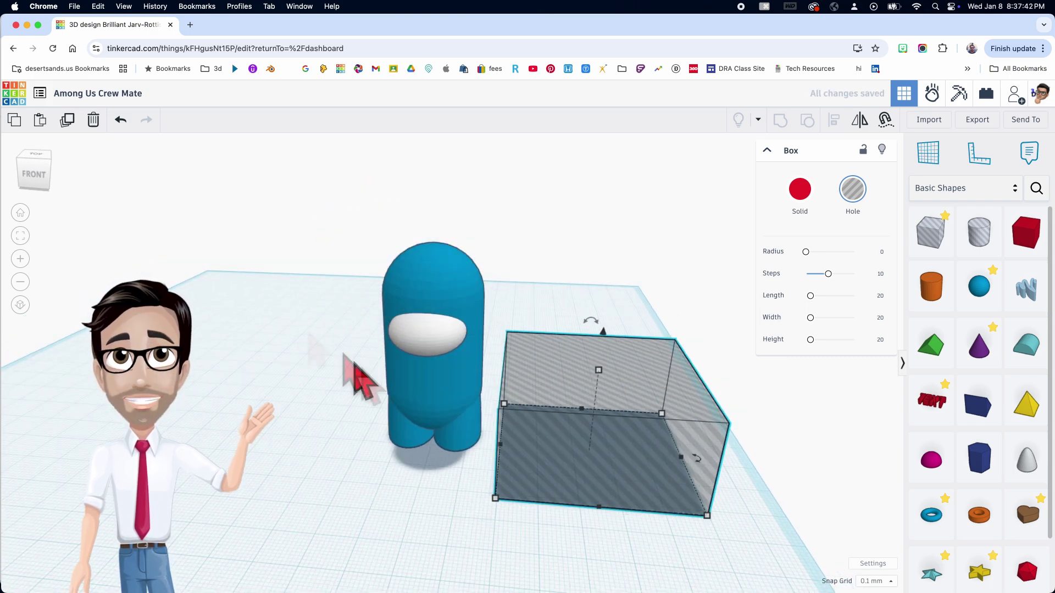
pyautogui.moveTo(303, 311); pyautogui.dragTo(688, 490)
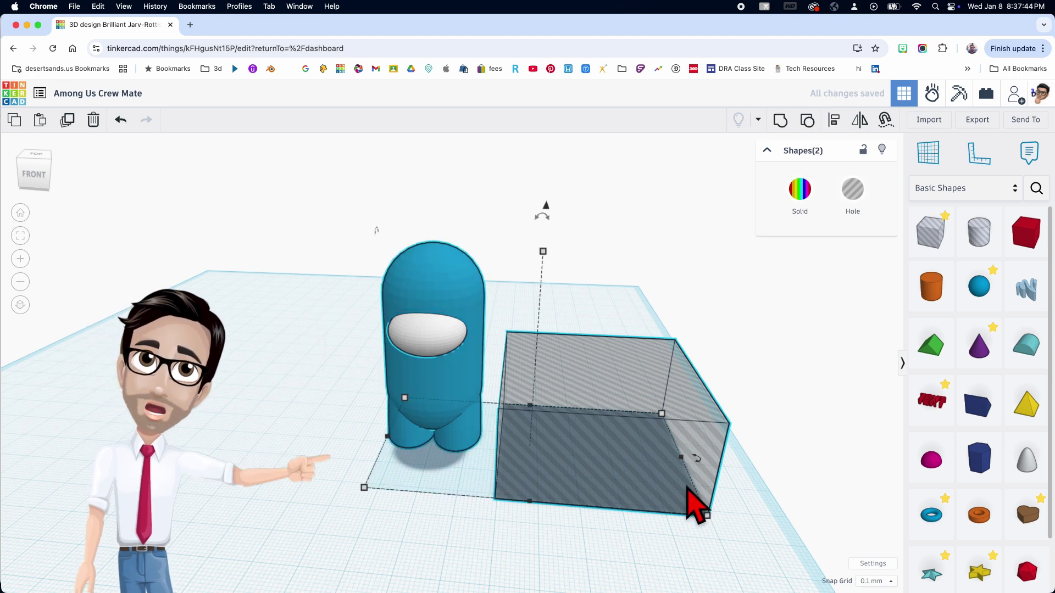
pyautogui.moveTo(311, 322); pyautogui.dragTo(668, 496)
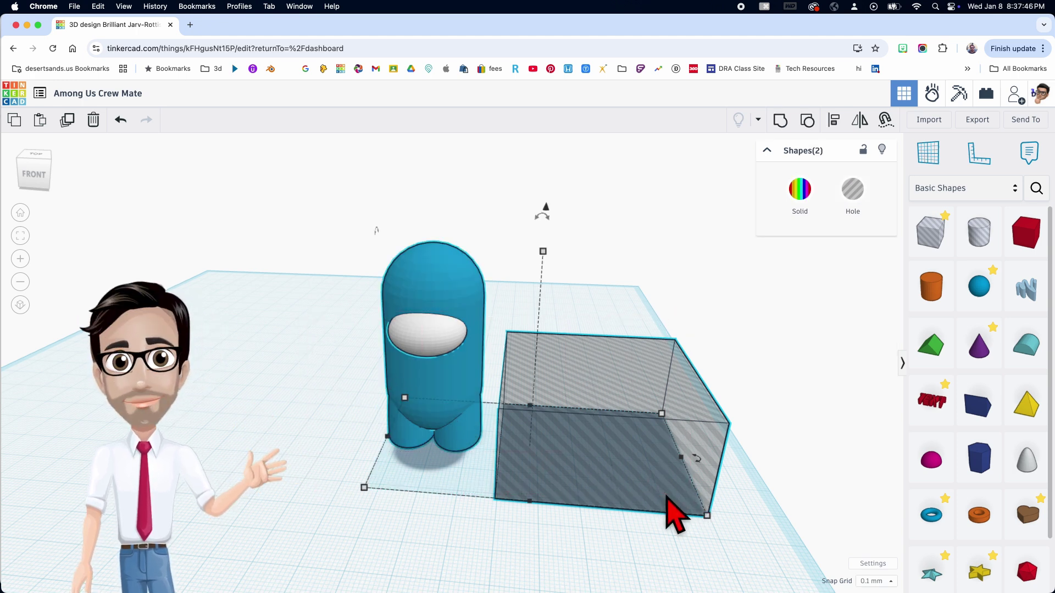
# - Centre the crewmate inside the box hole
pyautogui.click(530, 515)
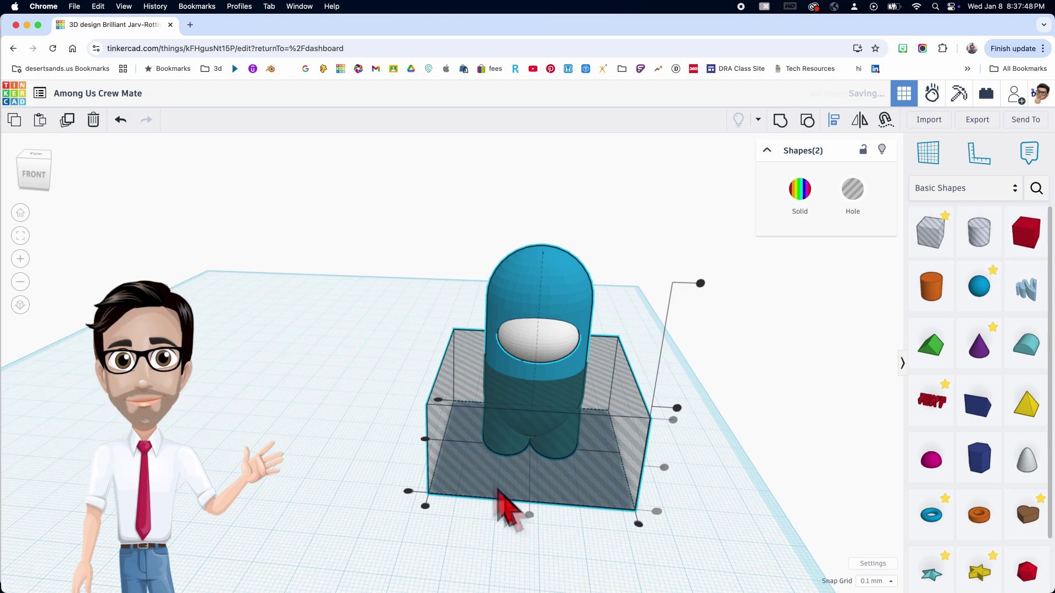
pyautogui.moveTo(427, 442); pyautogui.dragTo(633, 471, button='right')
pyautogui.moveTo(426, 535); pyautogui.dragTo(516, 322, button='right')
pyautogui.moveTo(444, 368); pyautogui.dragTo(595, 466, button='right')
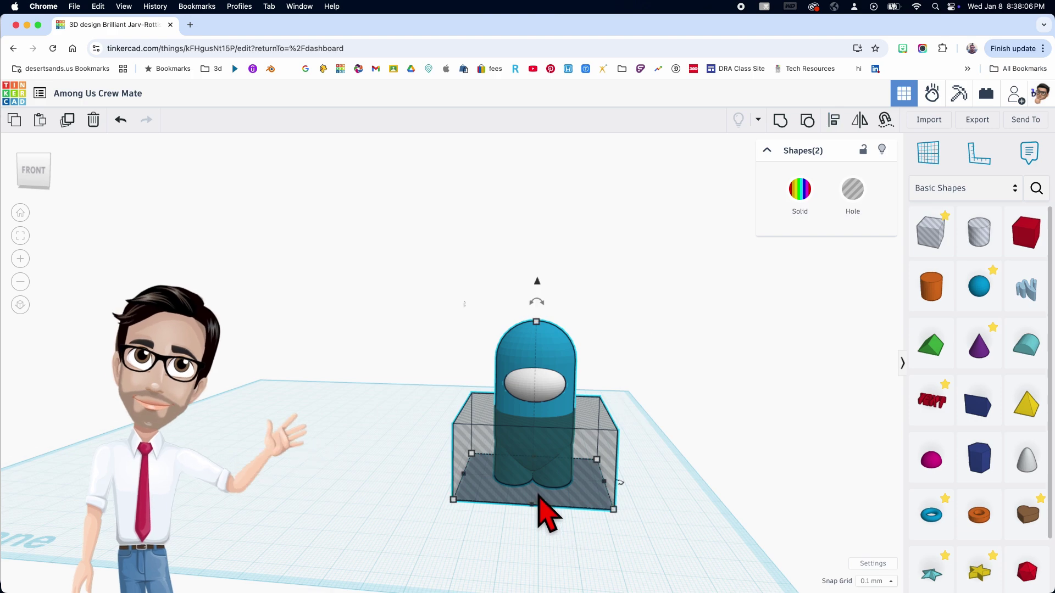
pyautogui.scroll(5, 547, 514)
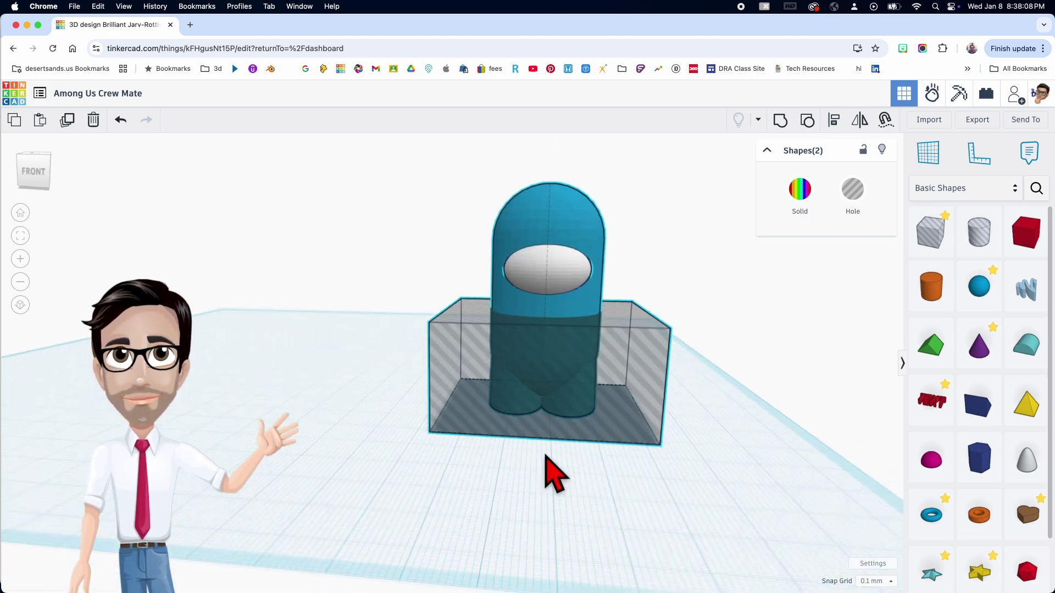
# - Alt-drag a duplicate of the crewmate and hole box to the left, then reselect the right pair
pyautogui.click(416, 266)
pyautogui.moveTo(396, 224); pyautogui.dragTo(664, 392)
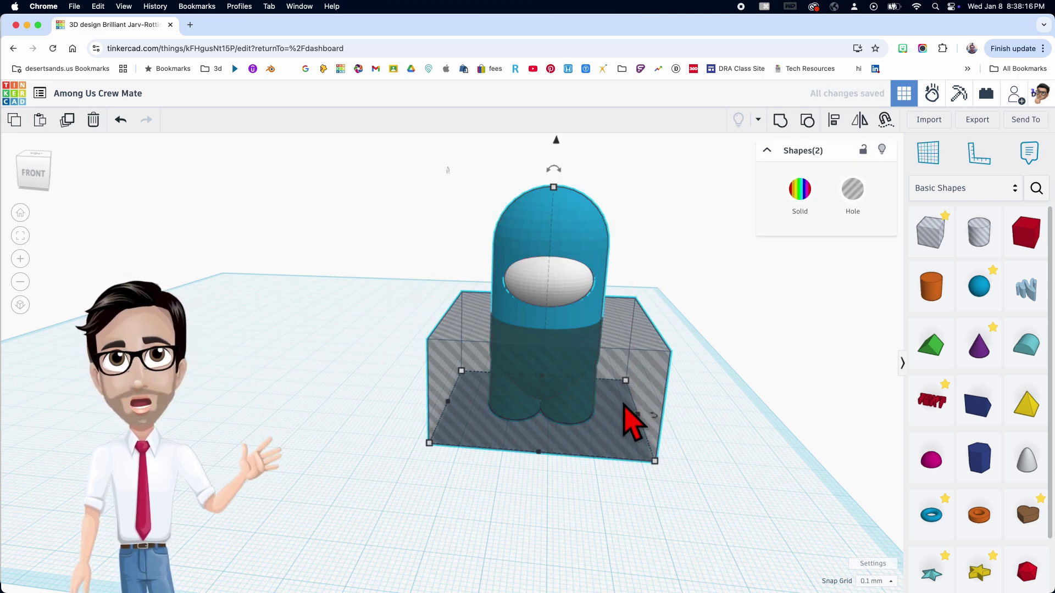
pyautogui.keyDown('alt'); pyautogui.moveTo(641, 423); pyautogui.dragTo(242, 352); pyautogui.keyUp('alt')
pyautogui.click(365, 385)
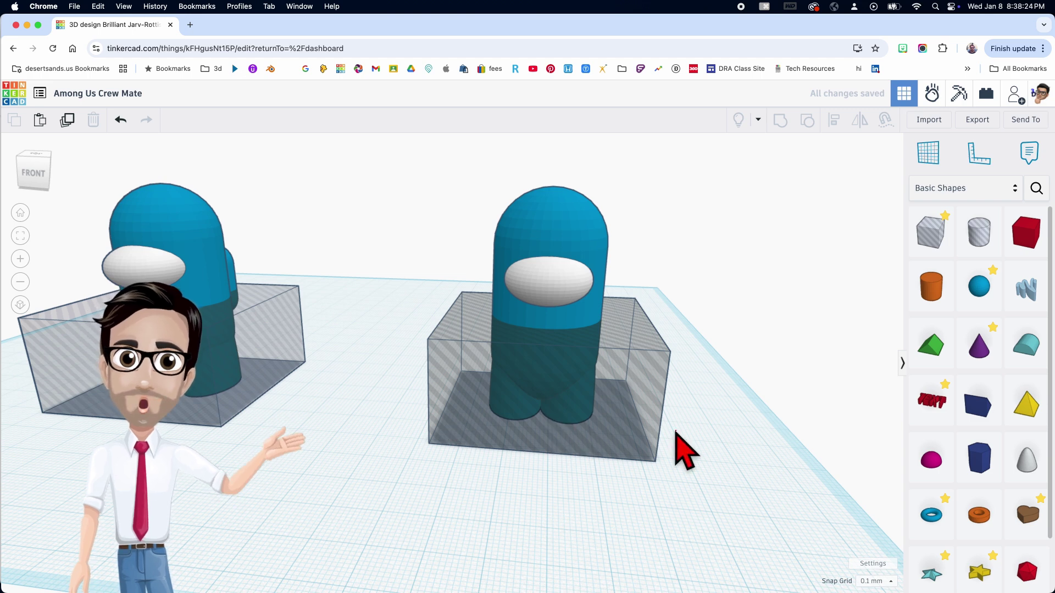
pyautogui.moveTo(424, 192); pyautogui.dragTo(666, 413)
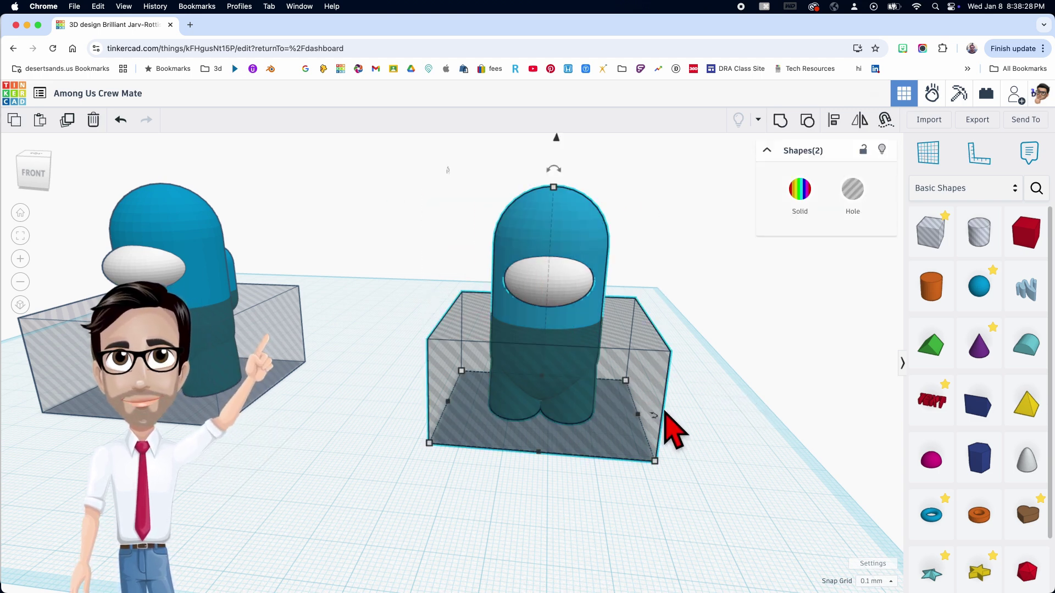
# - Group the right crewmate with its hole box to leave only the head, then hide it
pyautogui.press('super+g')
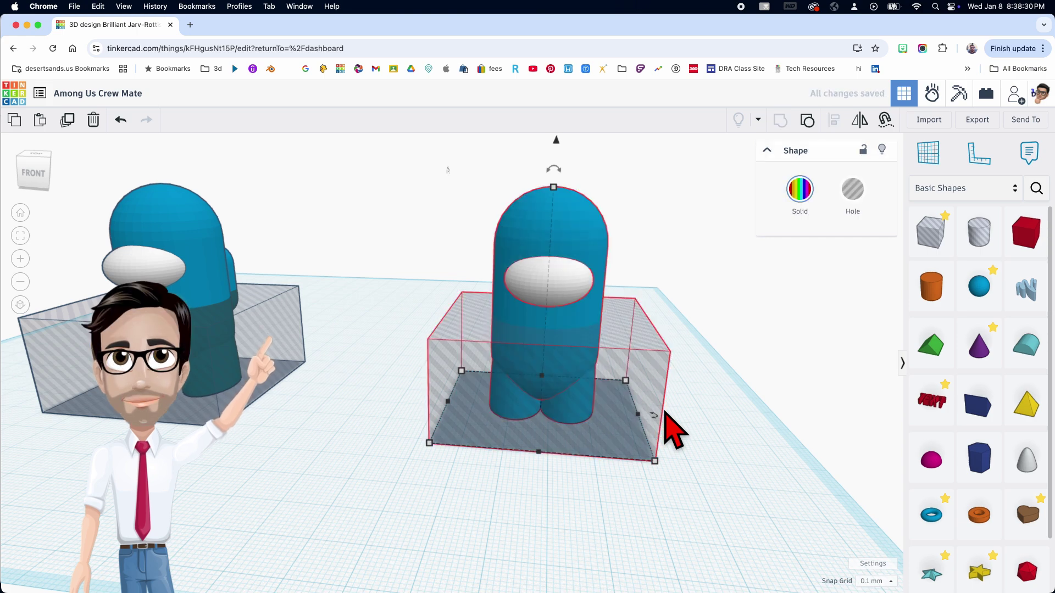
pyautogui.moveTo(673, 431); pyautogui.dragTo(631, 348, button='right')
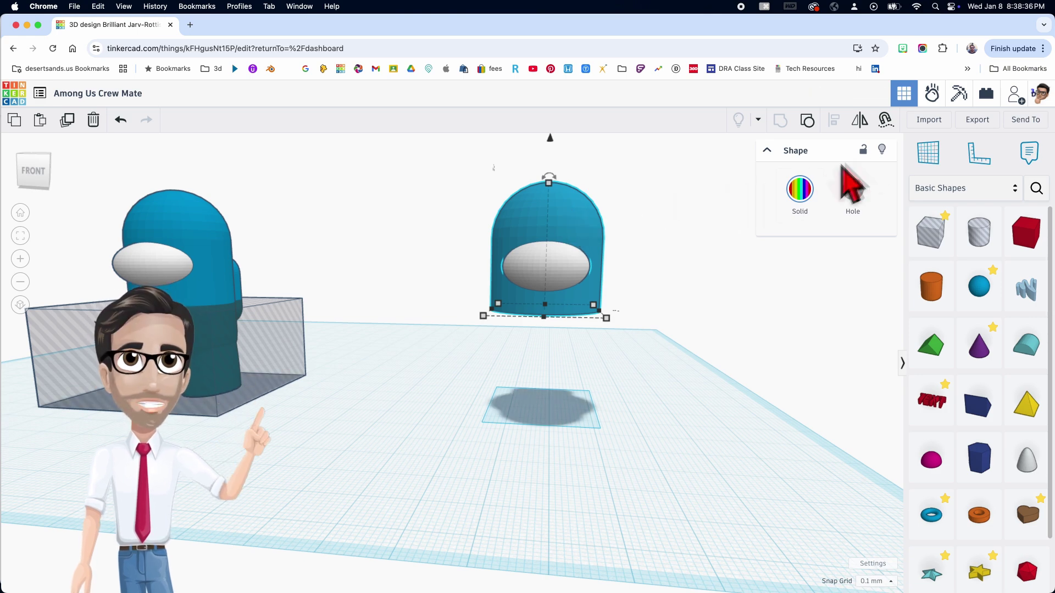
pyautogui.click(882, 150)
pyautogui.press('f')
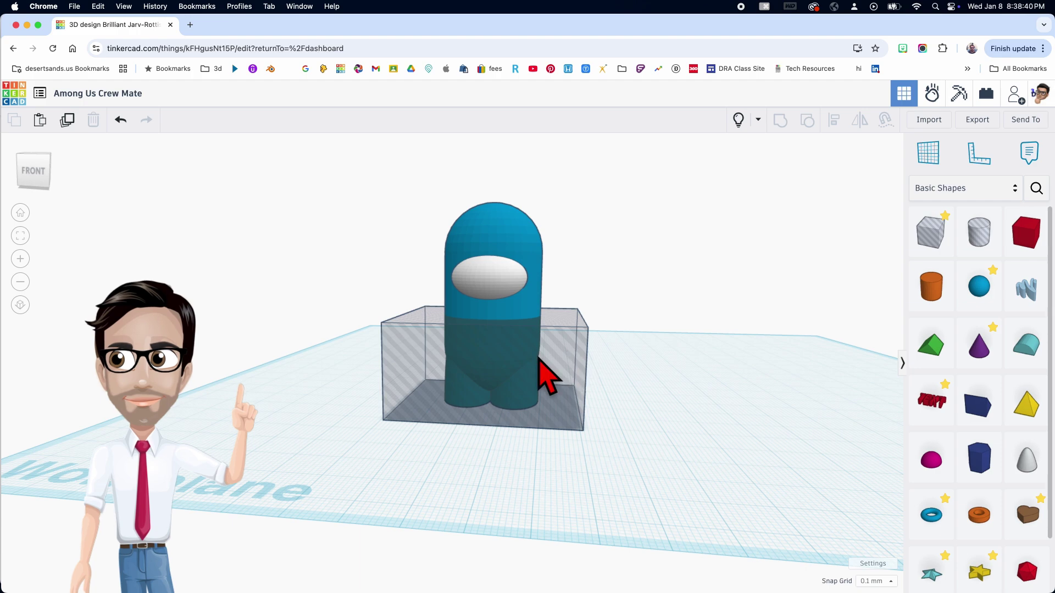
# - Lift the hole box to a 25 mm elevation above the workplane
pyautogui.scroll(3, 547, 379)
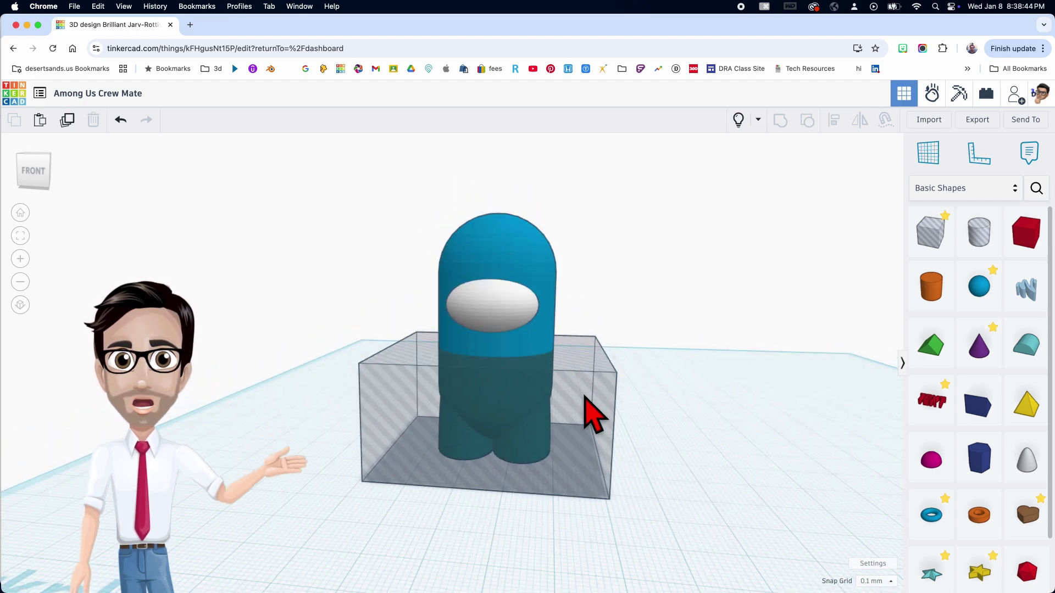
pyautogui.click(587, 400)
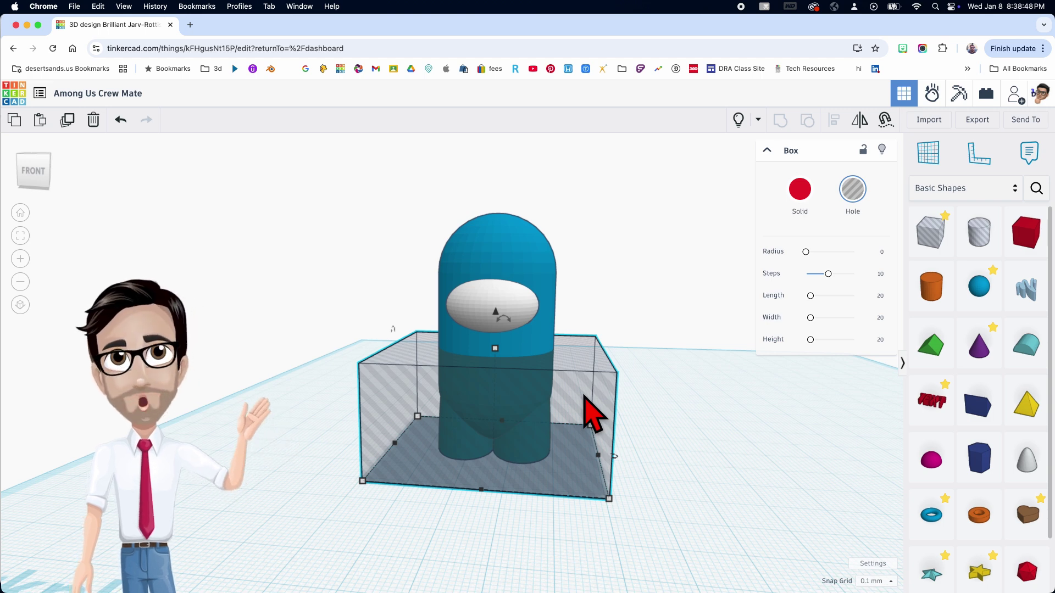
pyautogui.moveTo(581, 393)
pyautogui.mouseDown(button='right')
pyautogui.moveTo(593, 415)
pyautogui.moveTo(590, 397)
pyautogui.mouseUp(button='right')
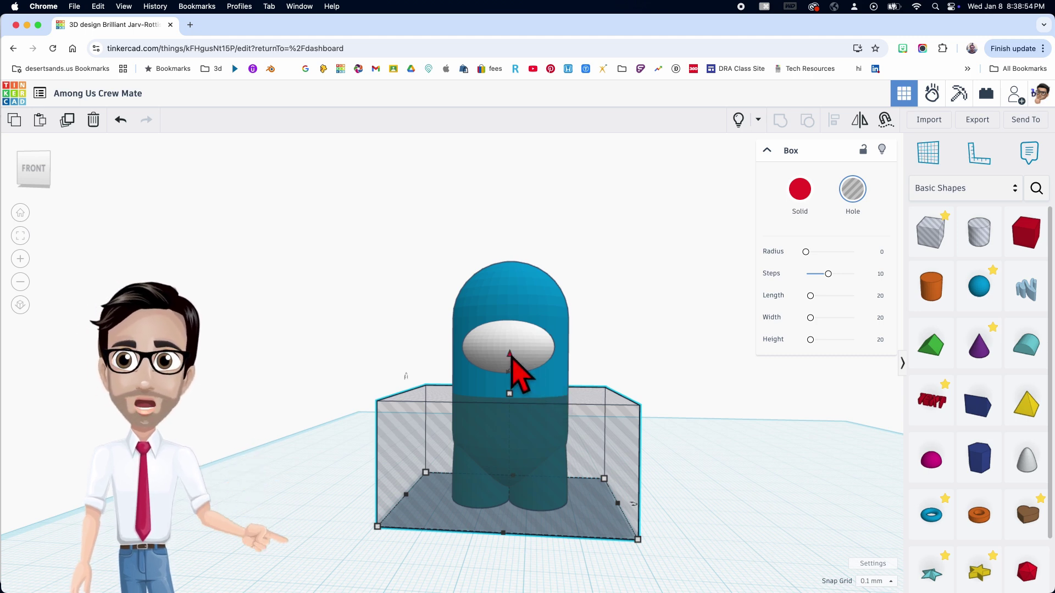
pyautogui.moveTo(511, 356); pyautogui.dragTo(510, 337)
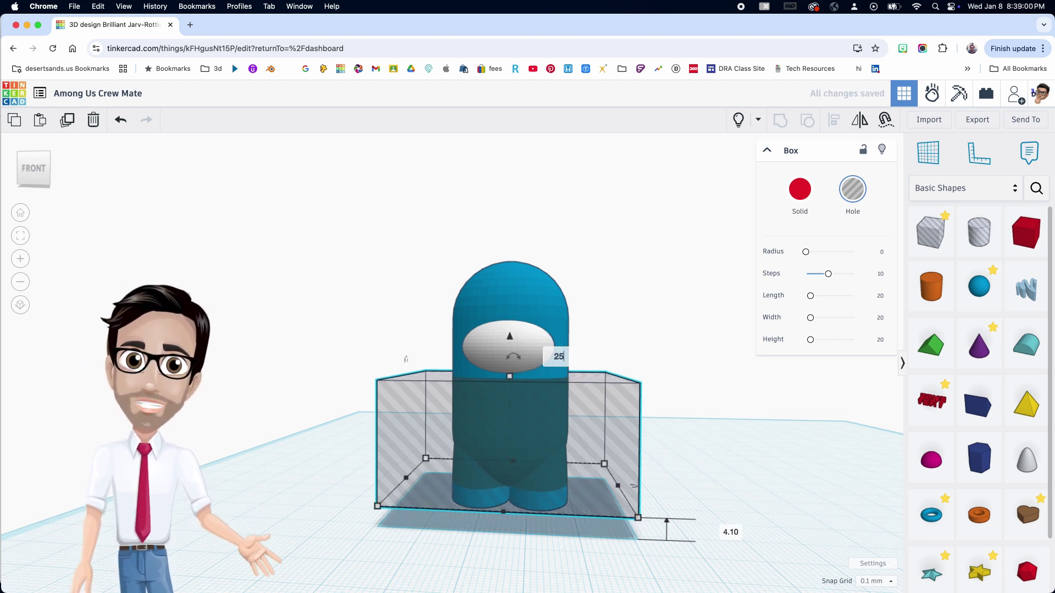
pyautogui.press('Return')
pyautogui.moveTo(566, 376); pyautogui.dragTo(476, 384, button='right')
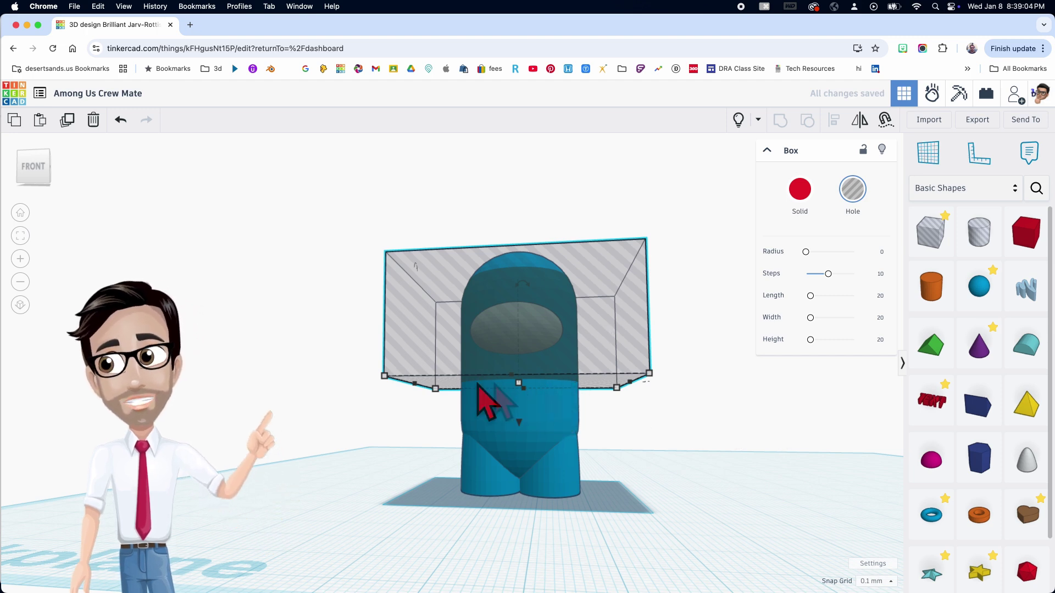
pyautogui.moveTo(601, 420); pyautogui.dragTo(506, 247, button='right')
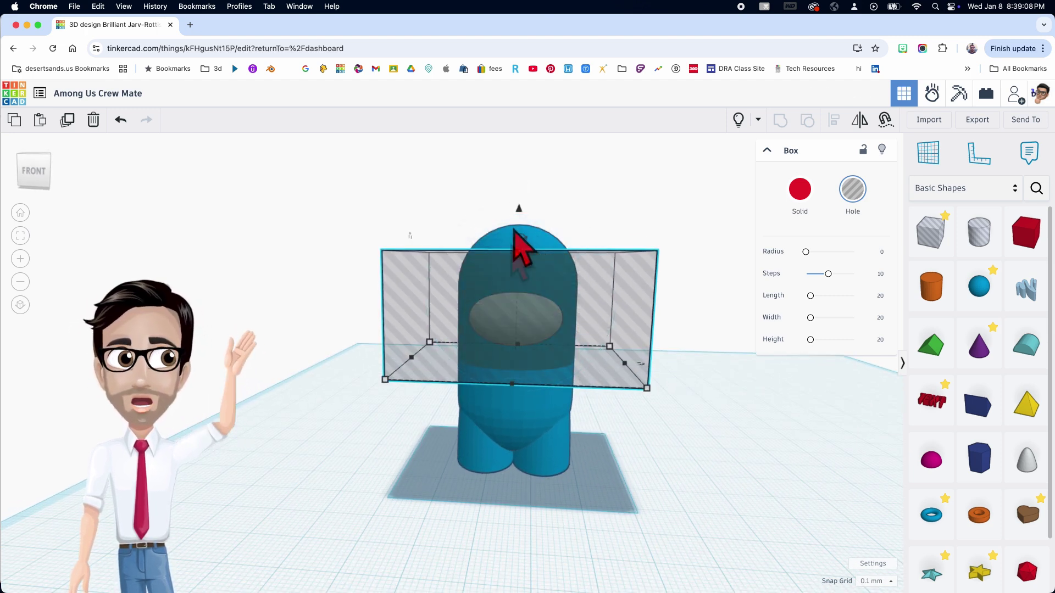
# - Set the hole box height to 40 mm and select it together with the crewmate
pyautogui.click(720, 304)
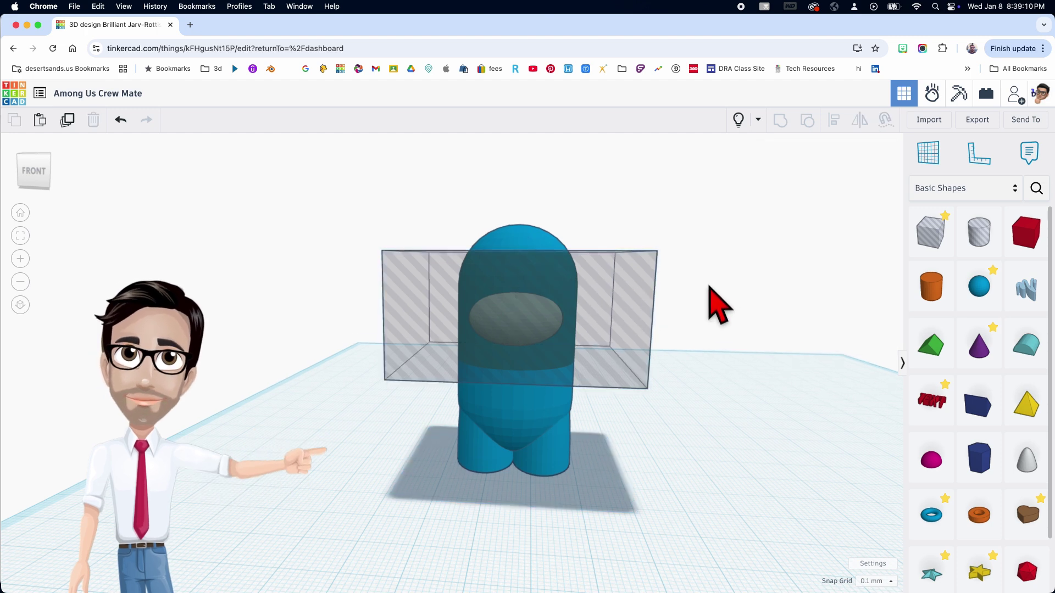
pyautogui.click(610, 283)
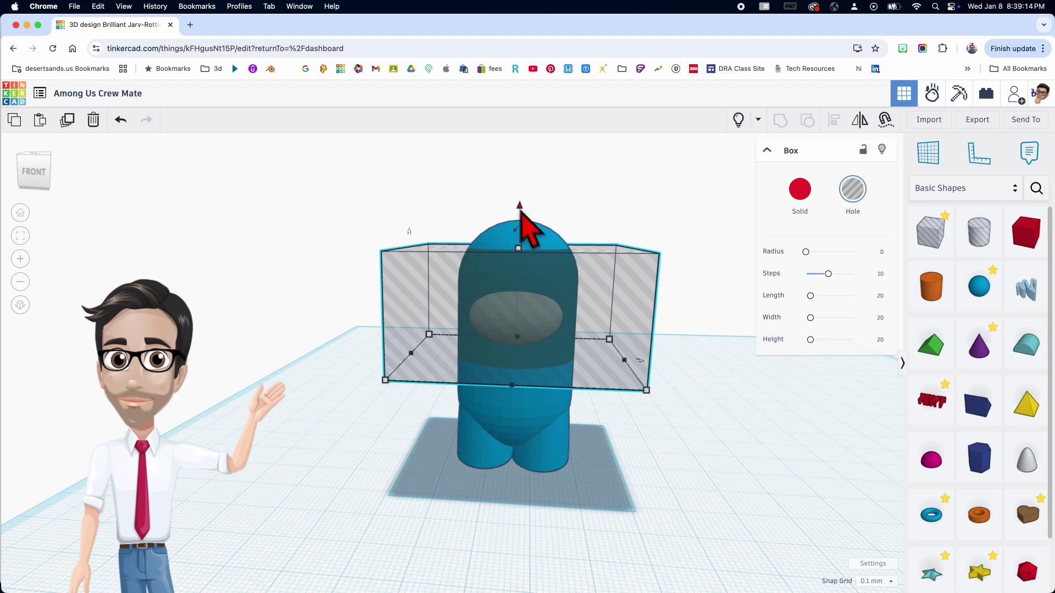
pyautogui.moveTo(519, 249); pyautogui.dragTo(520, 191)
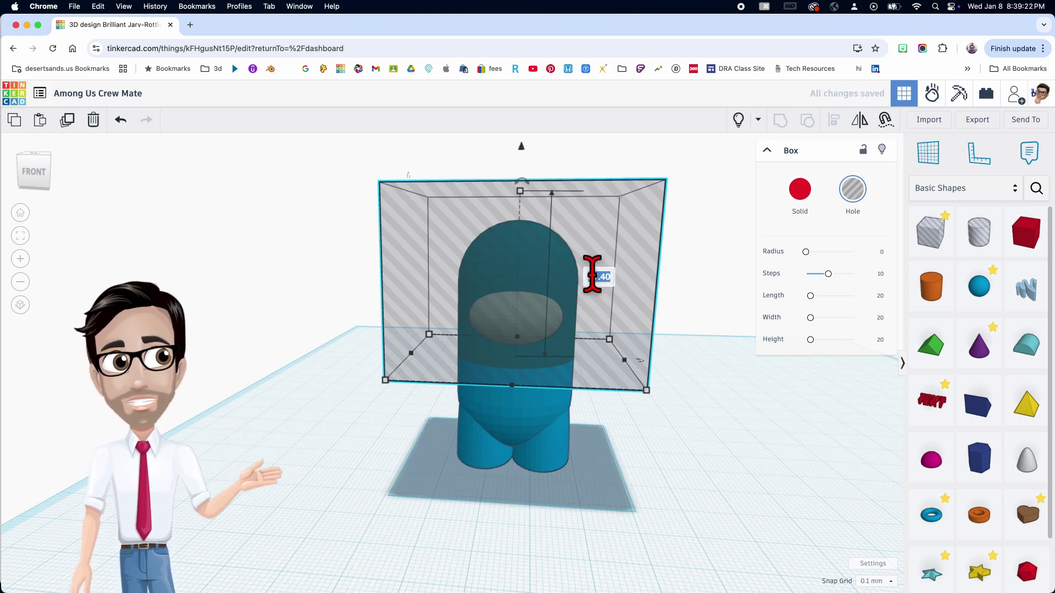
pyautogui.press('Return')
pyautogui.moveTo(600, 405); pyautogui.dragTo(601, 288, button='right')
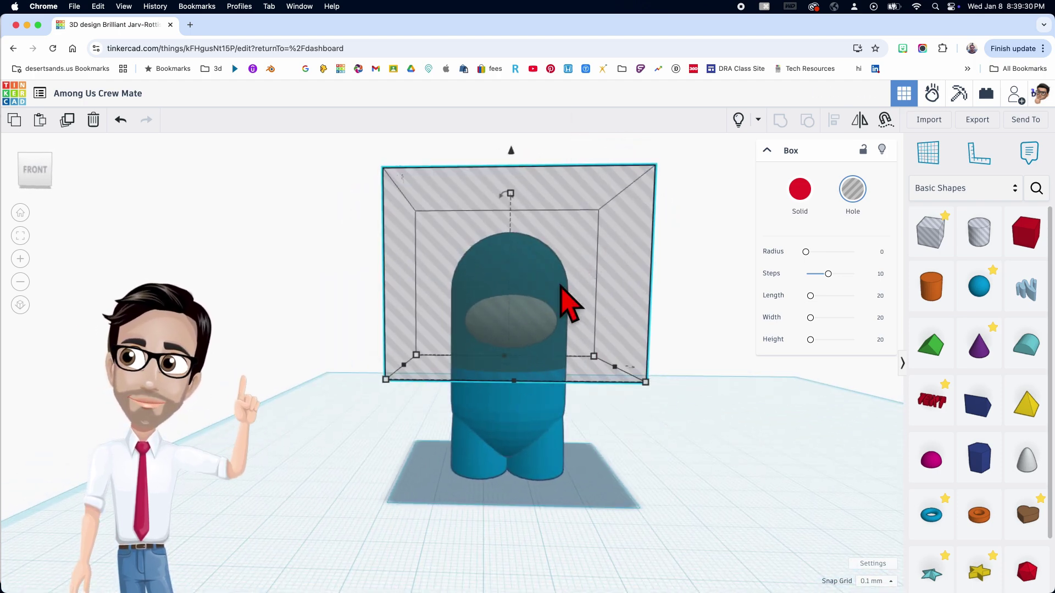
pyautogui.moveTo(619, 460); pyautogui.dragTo(581, 397, button='right')
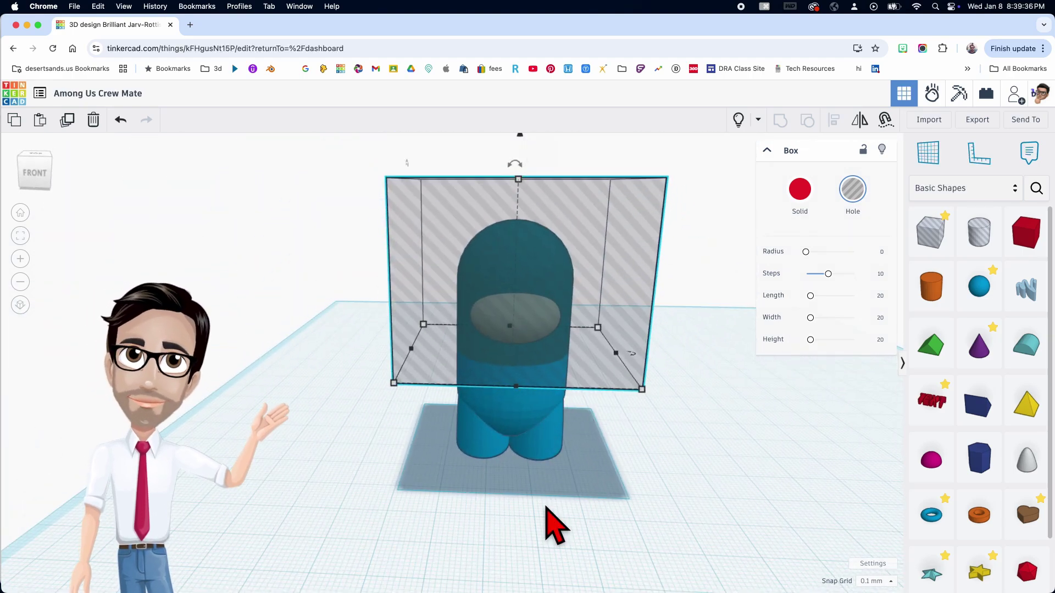
pyautogui.moveTo(331, 283); pyautogui.dragTo(611, 455)
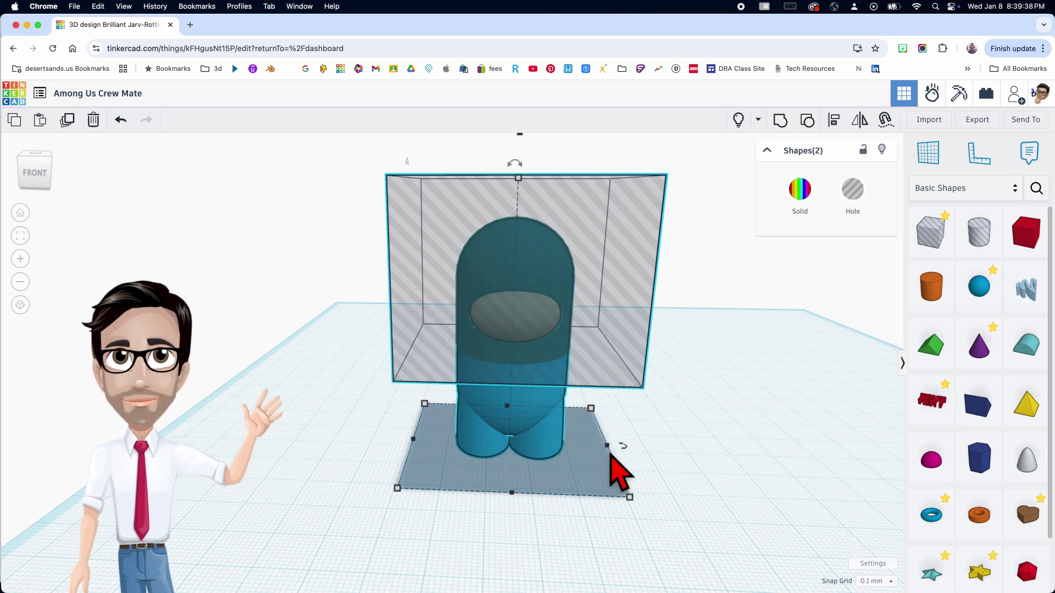
# - Group the raised hole with the crewmate to cut off its head, and move the body aside
pyautogui.hotkey('ctrl', 'g')
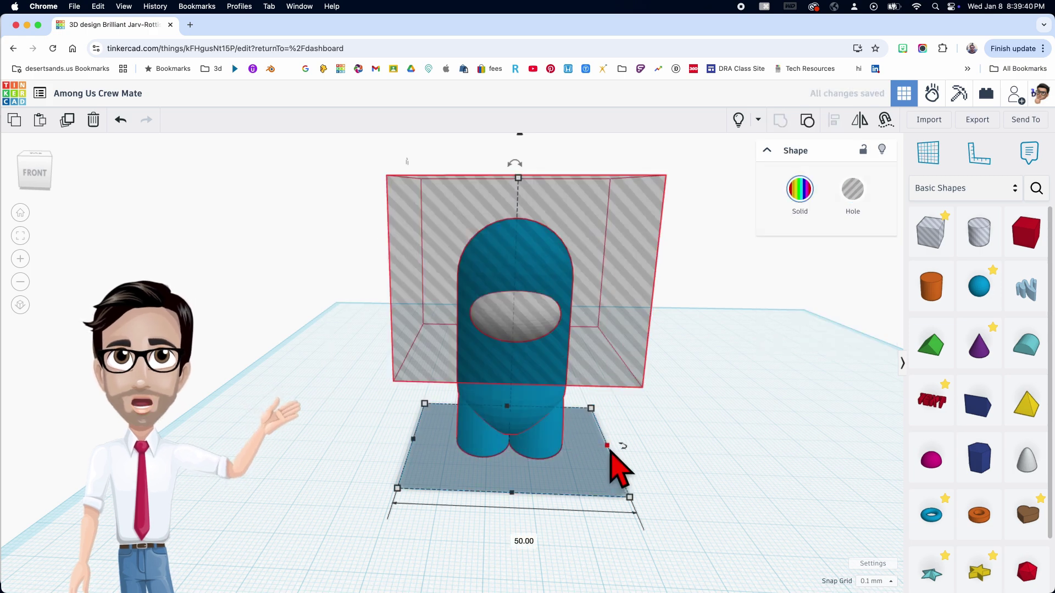
pyautogui.moveTo(607, 461)
pyautogui.mouseDown(button='right')
pyautogui.moveTo(443, 460)
pyautogui.moveTo(683, 483)
pyautogui.moveTo(624, 464)
pyautogui.mouseUp(button='right')
pyautogui.moveTo(530, 417); pyautogui.dragTo(697, 418)
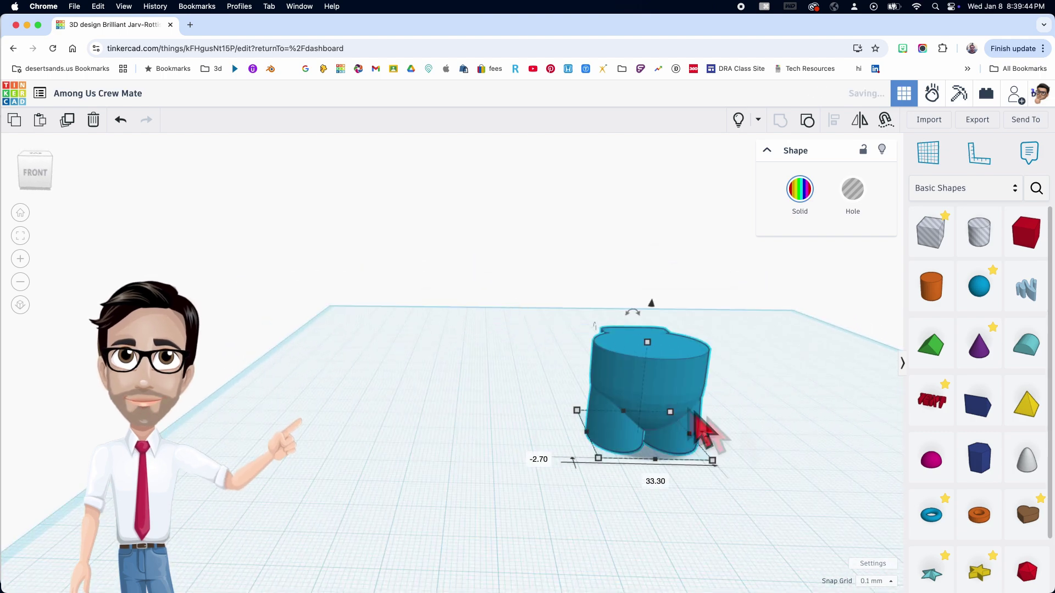
pyautogui.moveTo(696, 417); pyautogui.dragTo(596, 424, button='right')
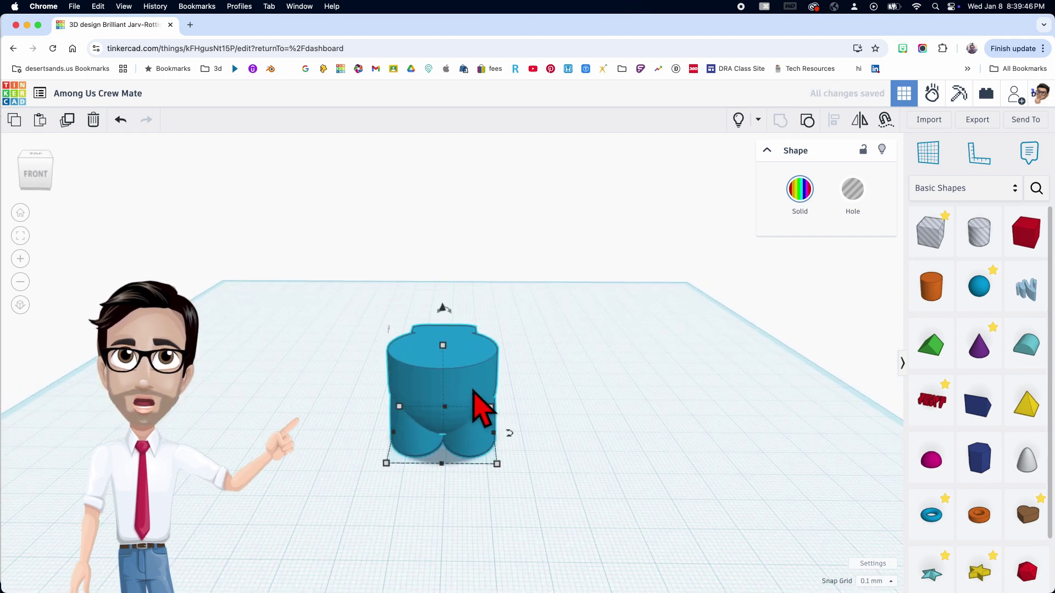
# - Show all hidden parts so the head reappears beside the body, and nudge the body
pyautogui.click(881, 151)
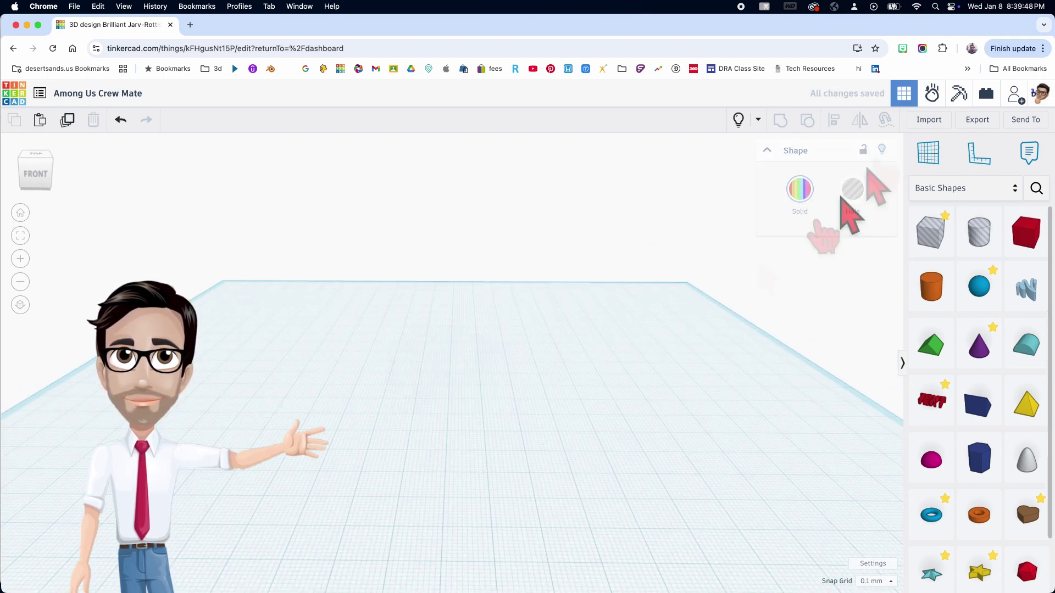
pyautogui.click(738, 119)
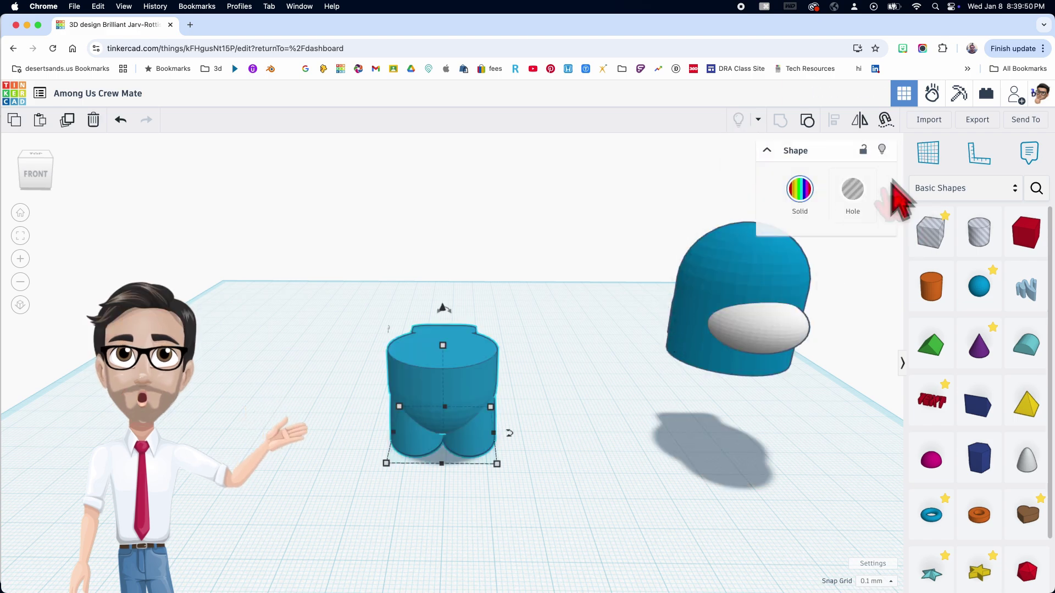
pyautogui.moveTo(615, 440); pyautogui.dragTo(547, 377, button='right')
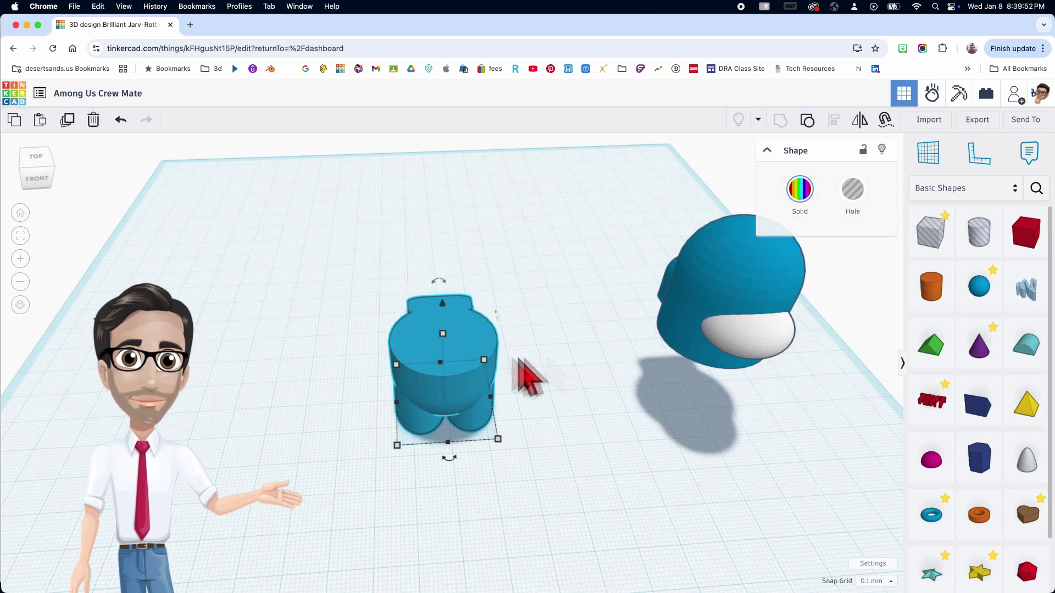
pyautogui.moveTo(483, 358); pyautogui.dragTo(540, 397)
pyautogui.moveTo(583, 379); pyautogui.dragTo(674, 369, button='right')
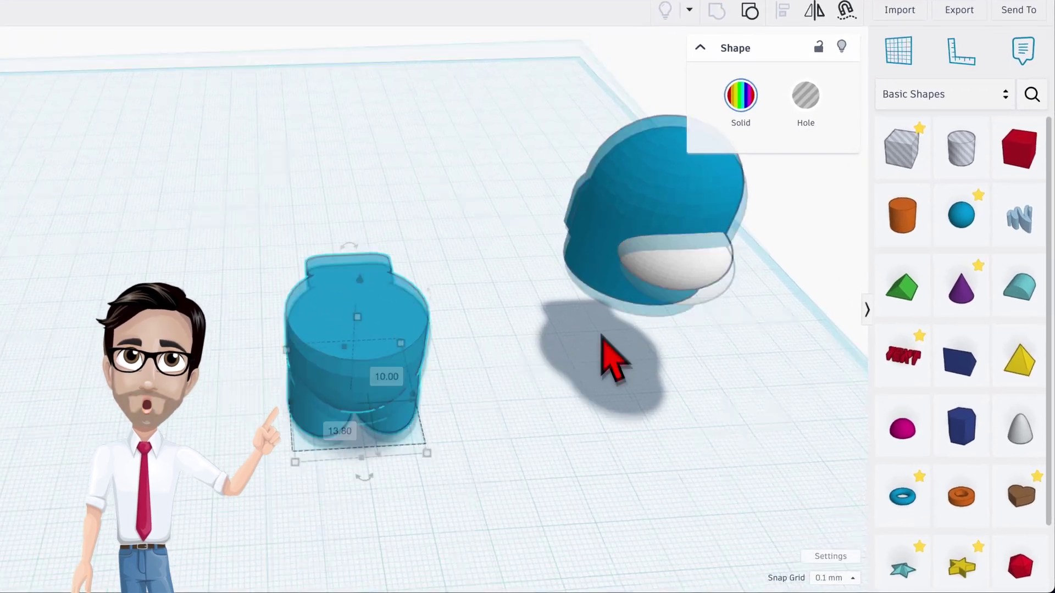
# - Place a 64-sided orange cylinder in front of the body and flatten it to 4 mm tall
pyautogui.moveTo(566, 321); pyautogui.dragTo(502, 388, button='right')
pyautogui.click(501, 389)
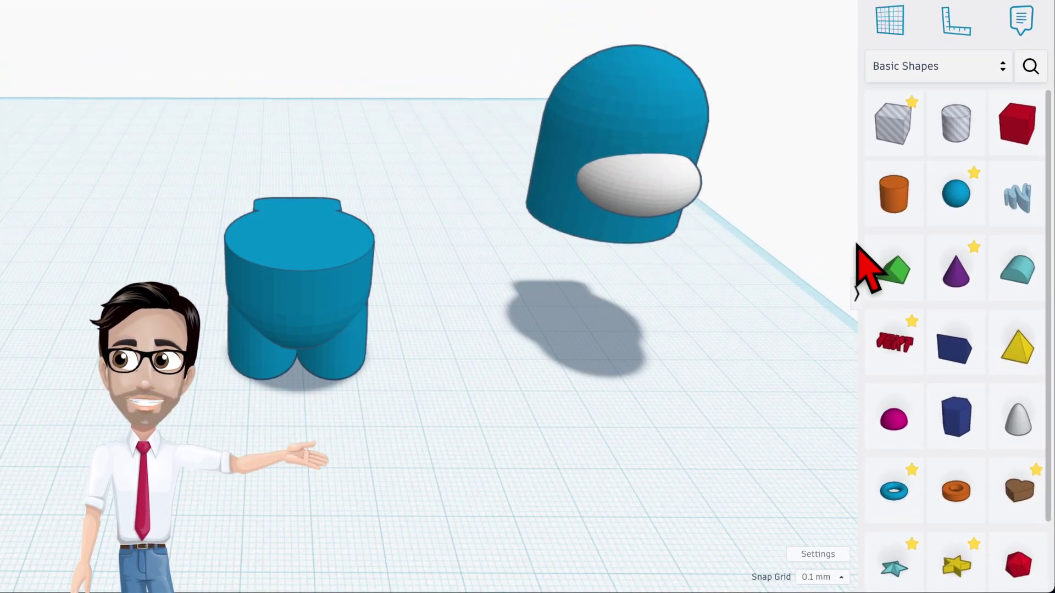
pyautogui.moveTo(899, 207); pyautogui.dragTo(358, 460)
pyautogui.moveTo(537, 440); pyautogui.dragTo(516, 353, button='right')
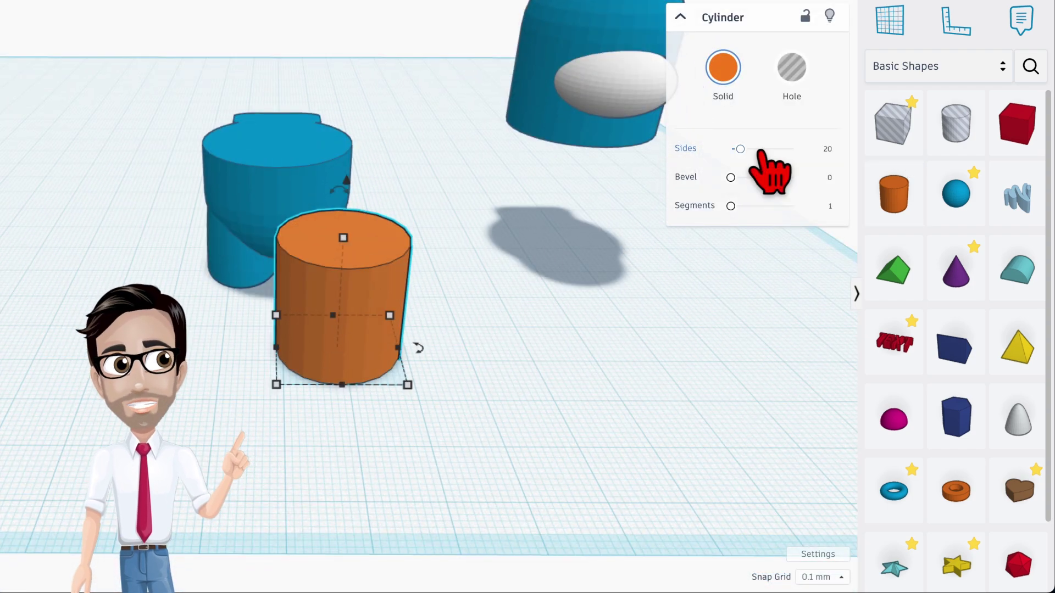
pyautogui.moveTo(740, 149); pyautogui.dragTo(849, 163)
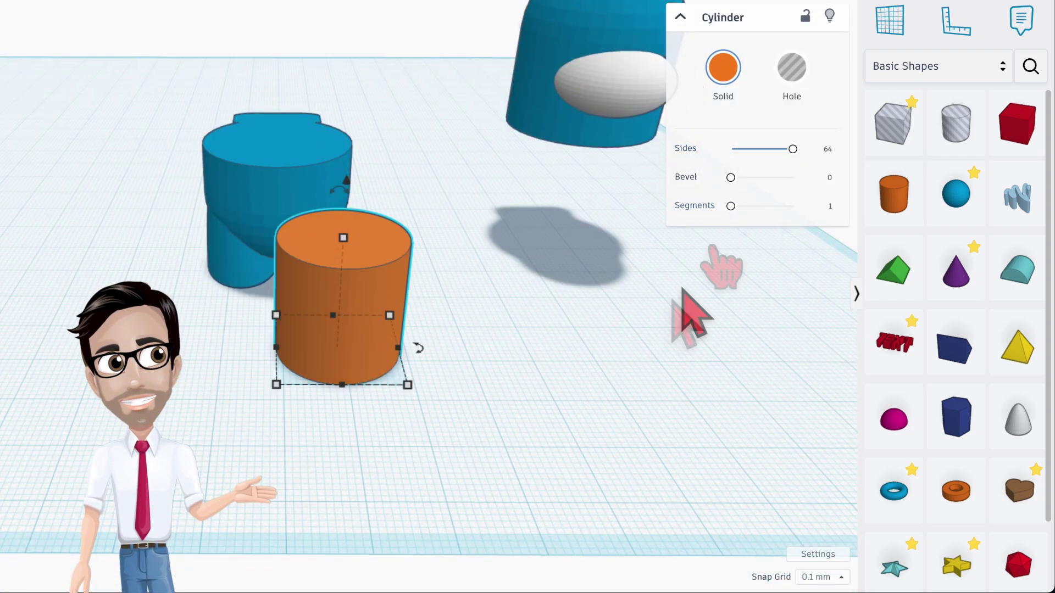
pyautogui.moveTo(407, 384)
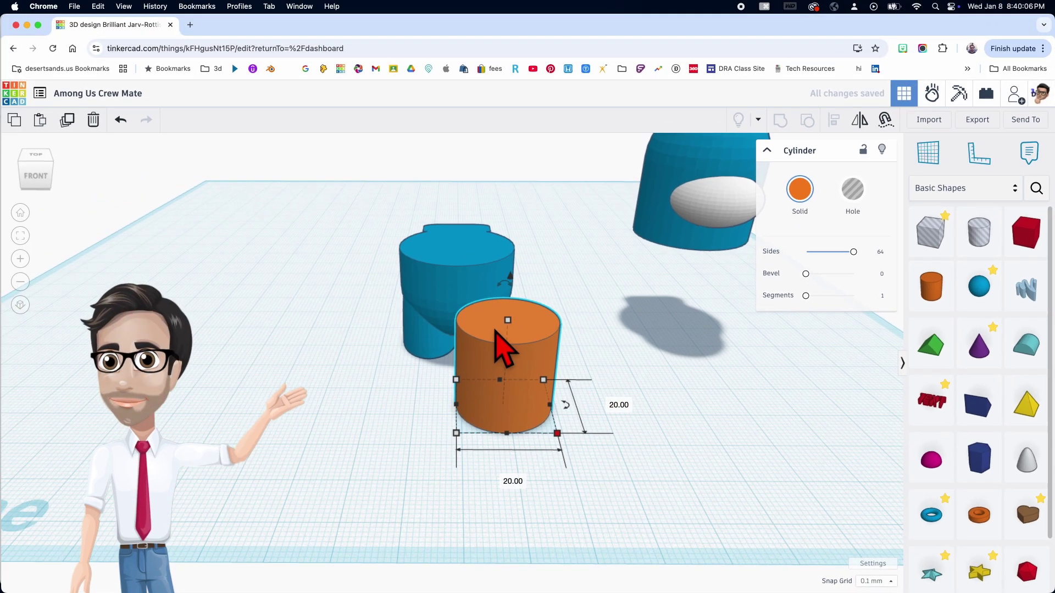
pyautogui.moveTo(508, 319)
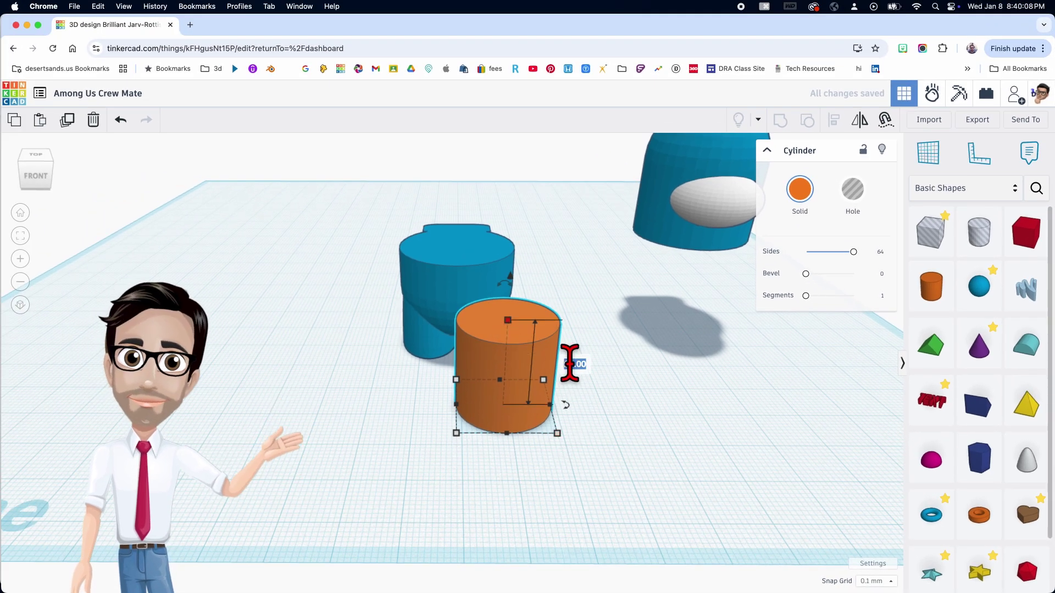
pyautogui.press('Return')
pyautogui.moveTo(580, 427)
pyautogui.mouseDown(button='right')
pyautogui.moveTo(592, 403)
pyautogui.moveTo(560, 424)
pyautogui.mouseUp(button='right')
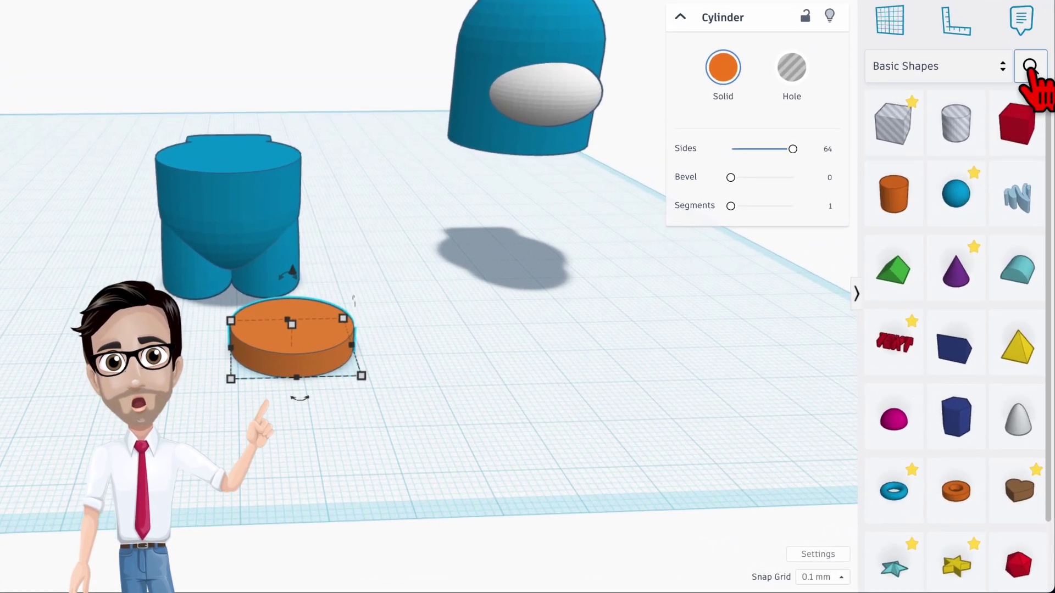
# - Add a capsule shape from the shape search and colour it white
pyautogui.click(1029, 66)
pyautogui.write('c')
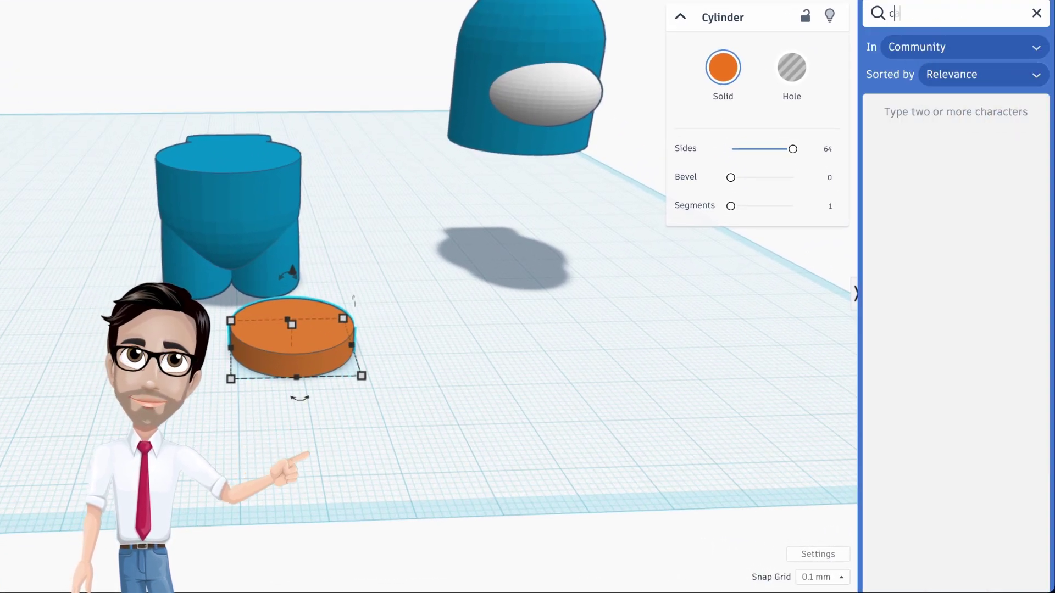
pyautogui.write('apsule')
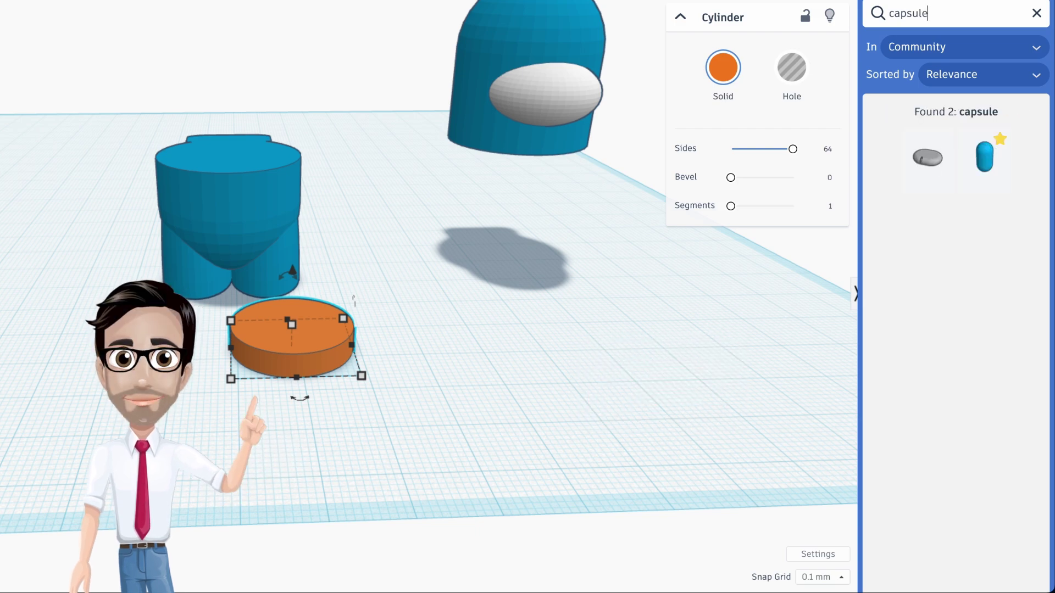
pyautogui.moveTo(985, 165); pyautogui.dragTo(412, 377)
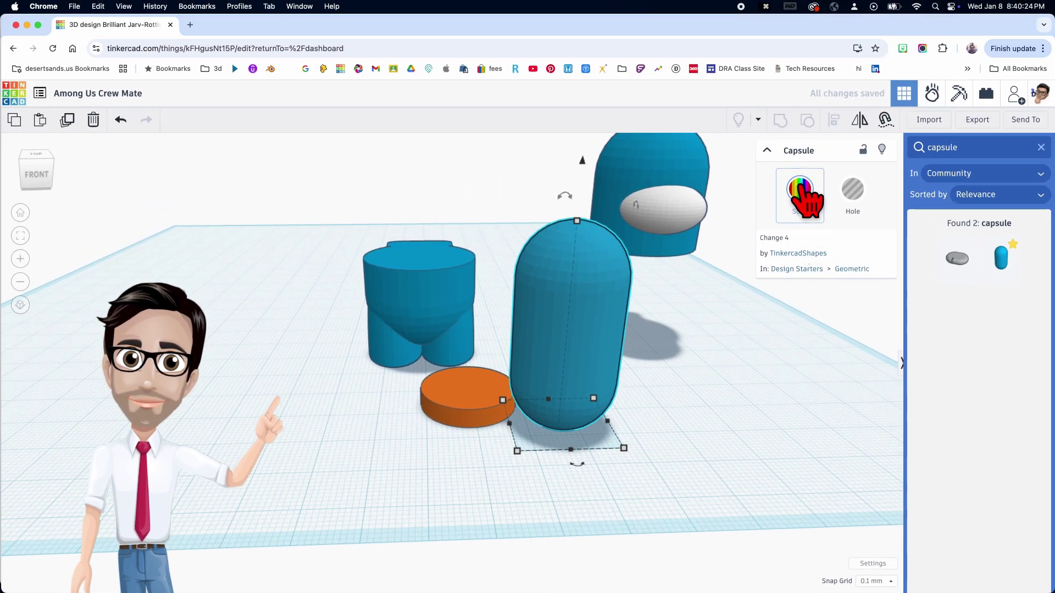
pyautogui.click(734, 86)
pyautogui.click(899, 282)
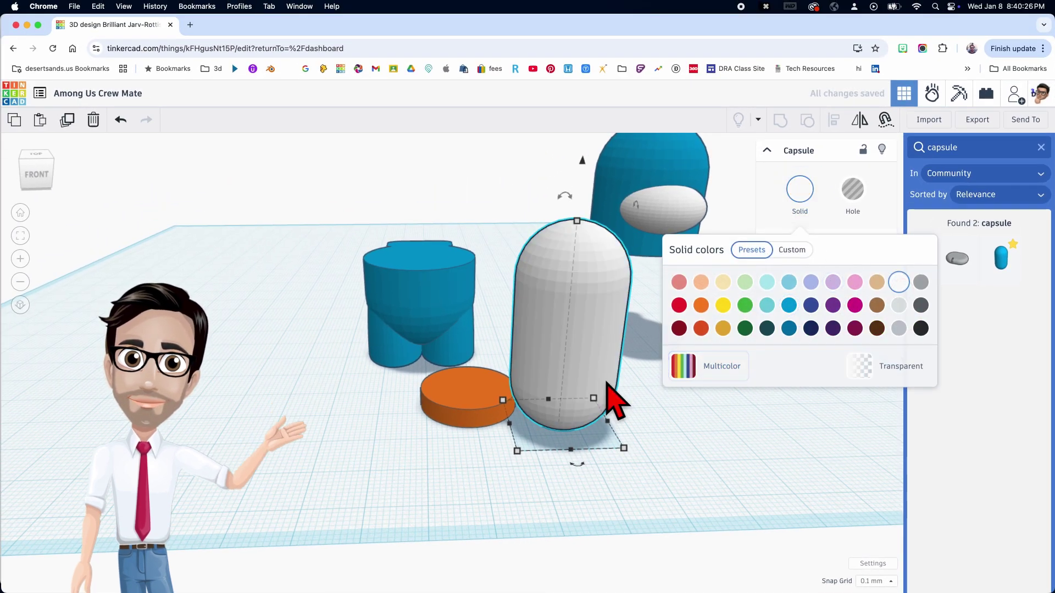
# - Resize the capsule to 5 mm wide, 5 mm deep and 10 mm tall
pyautogui.click(625, 449)
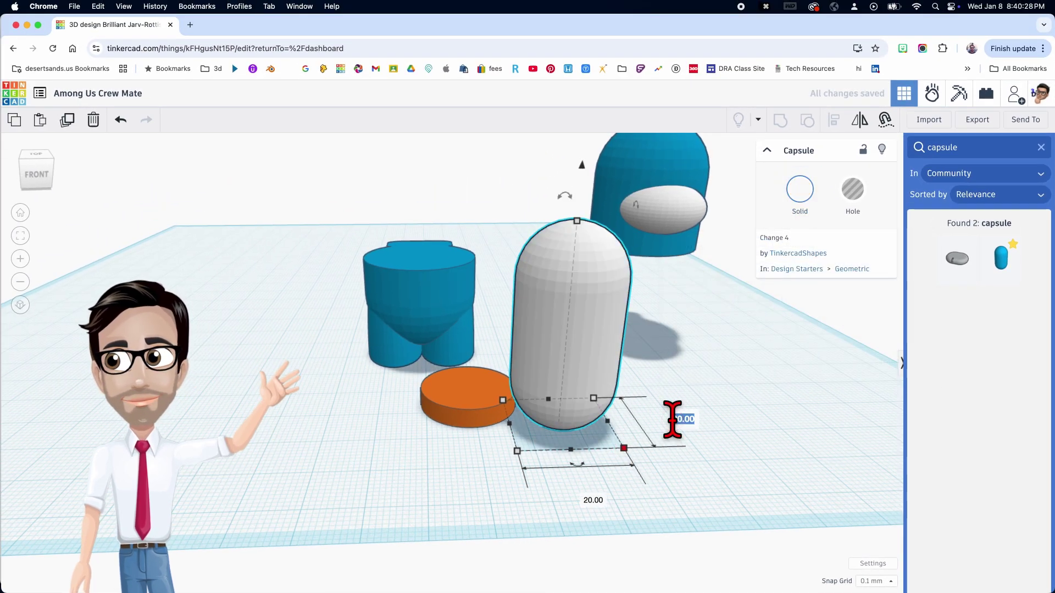
pyautogui.write('5')
pyautogui.press('Return')
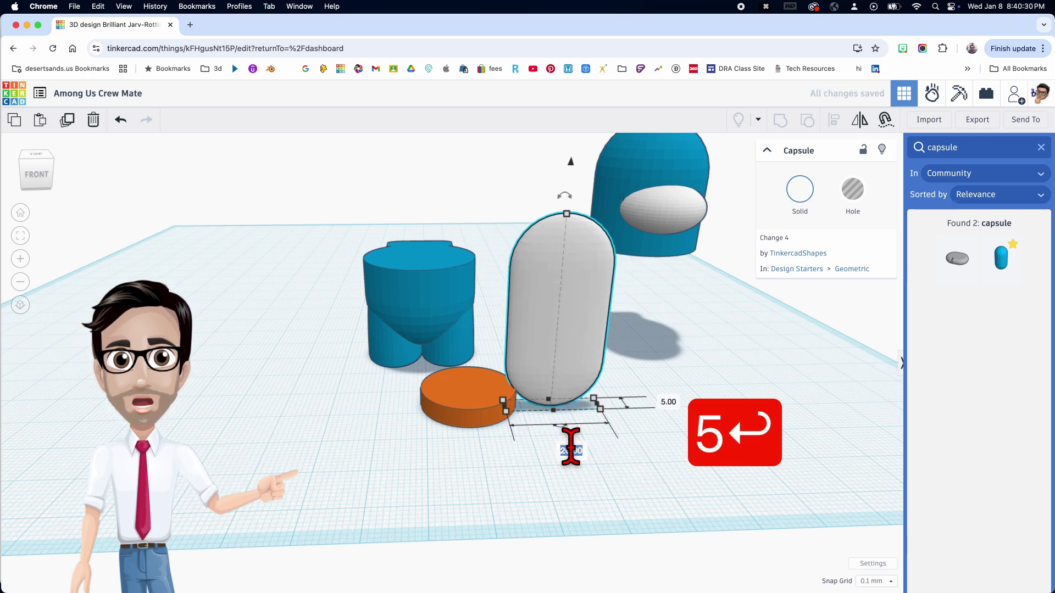
pyautogui.write('5')
pyautogui.press('Return')
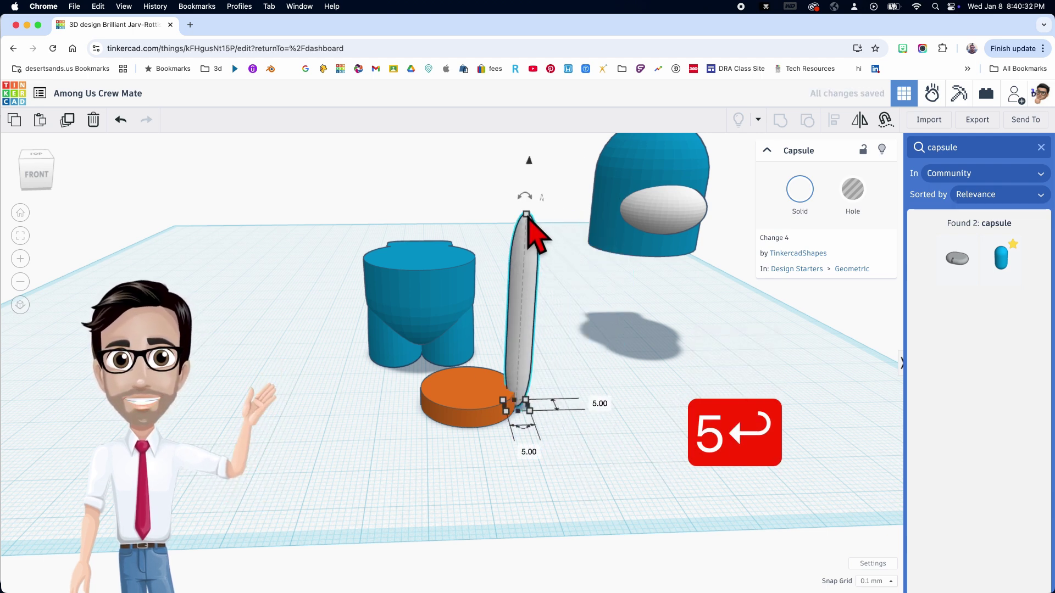
pyautogui.click(526, 214)
pyautogui.click(596, 318)
pyautogui.write('5')
pyautogui.press('Return')
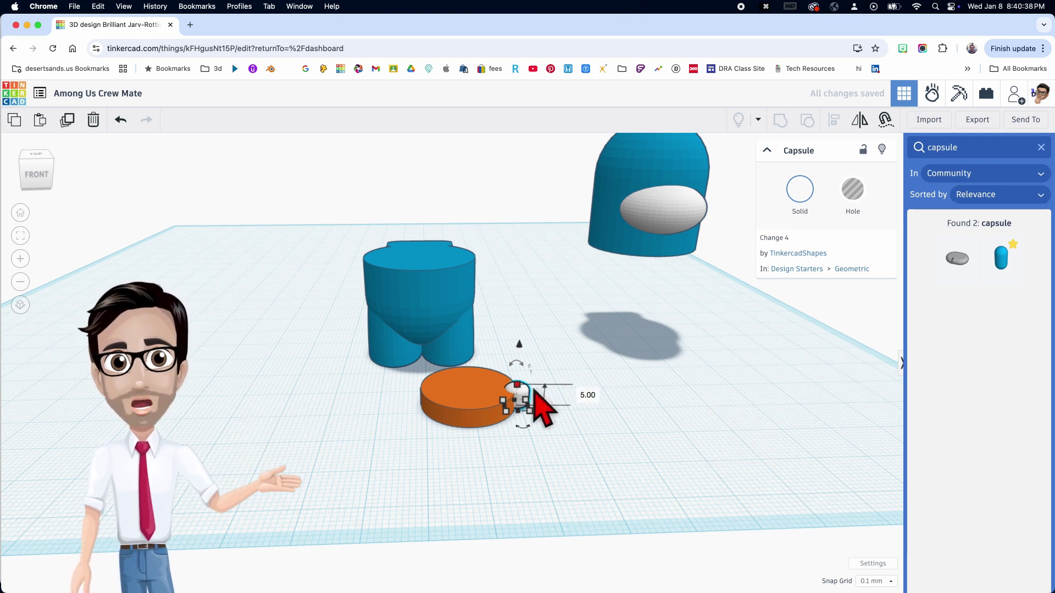
pyautogui.write('10')
pyautogui.press('Return')
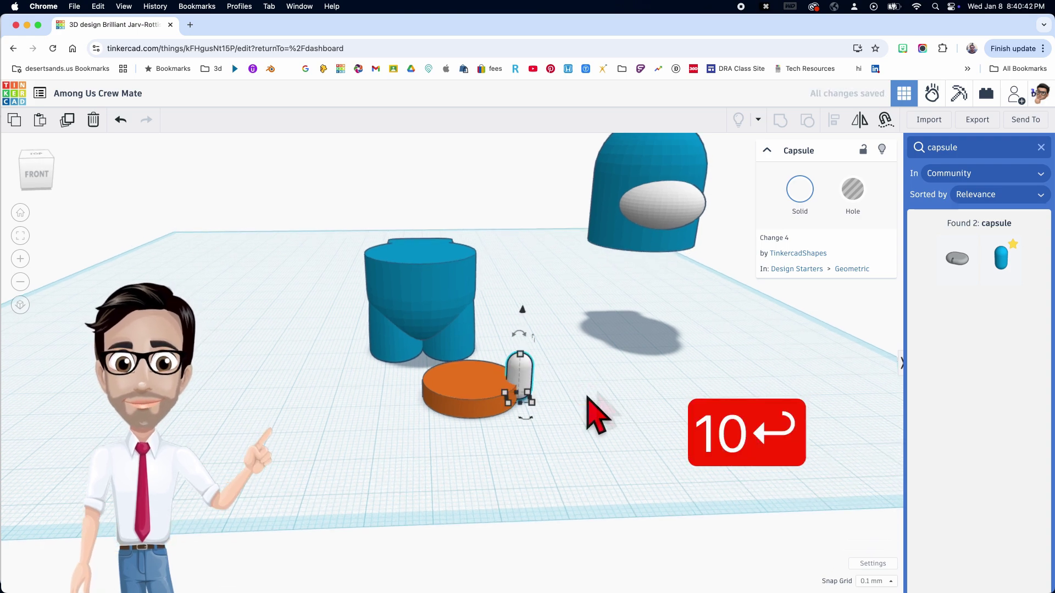
# - Push the capsule against the orange disc's edge and select the disc too
pyautogui.moveTo(527, 385); pyautogui.dragTo(501, 382)
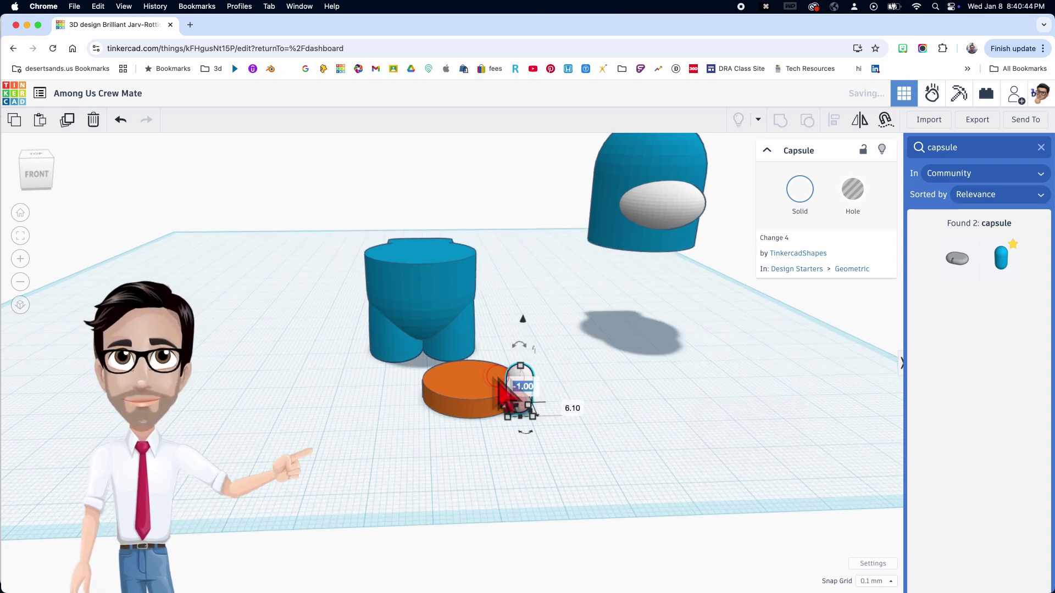
pyautogui.moveTo(498, 390); pyautogui.dragTo(493, 412, button='right')
pyautogui.keyDown('shift'); pyautogui.click(483, 466); pyautogui.keyUp('shift')
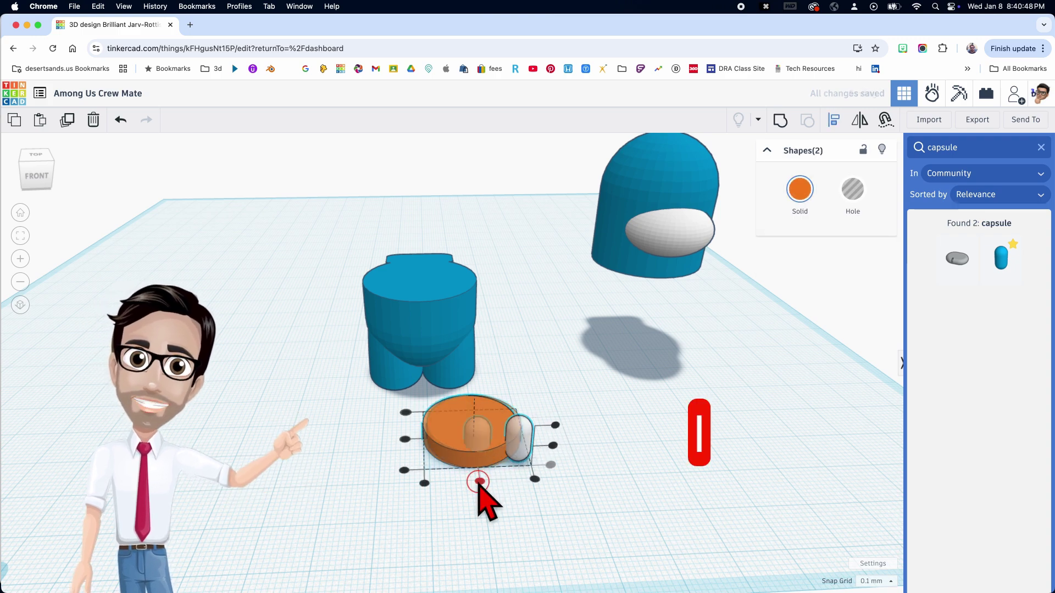
# - Centre the white capsule on the orange disc
pyautogui.click(479, 483)
pyautogui.click(407, 463)
pyautogui.moveTo(405, 463); pyautogui.dragTo(457, 511, button='middle')
pyautogui.scroll(6, 462, 502)
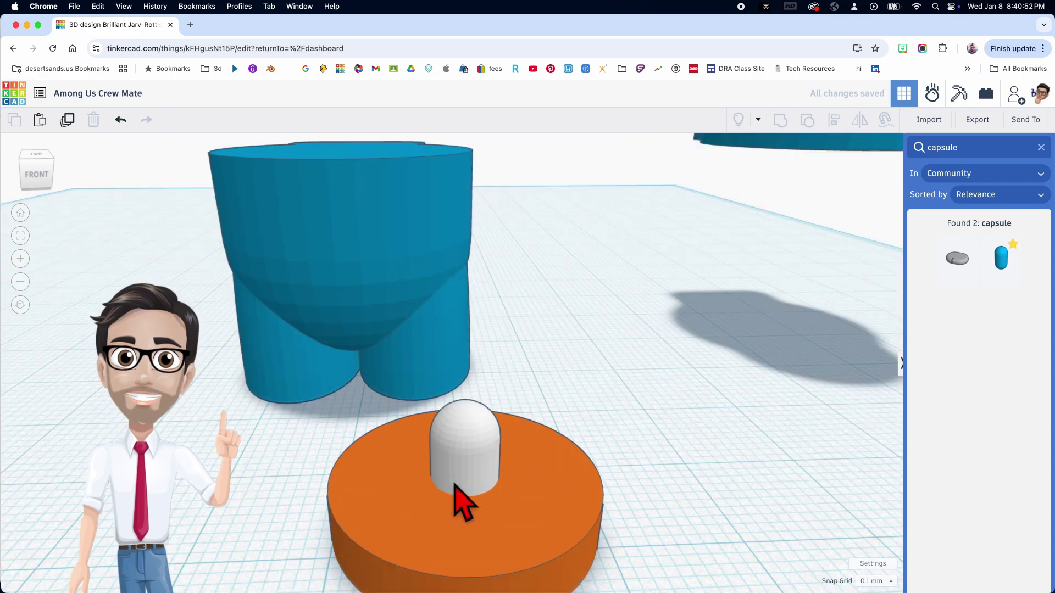
pyautogui.moveTo(461, 452); pyautogui.dragTo(522, 306, button='right')
# - Duplicate the capsule and raise the copy to a 7 mm elevation
pyautogui.click(521, 307)
pyautogui.press('super+d')
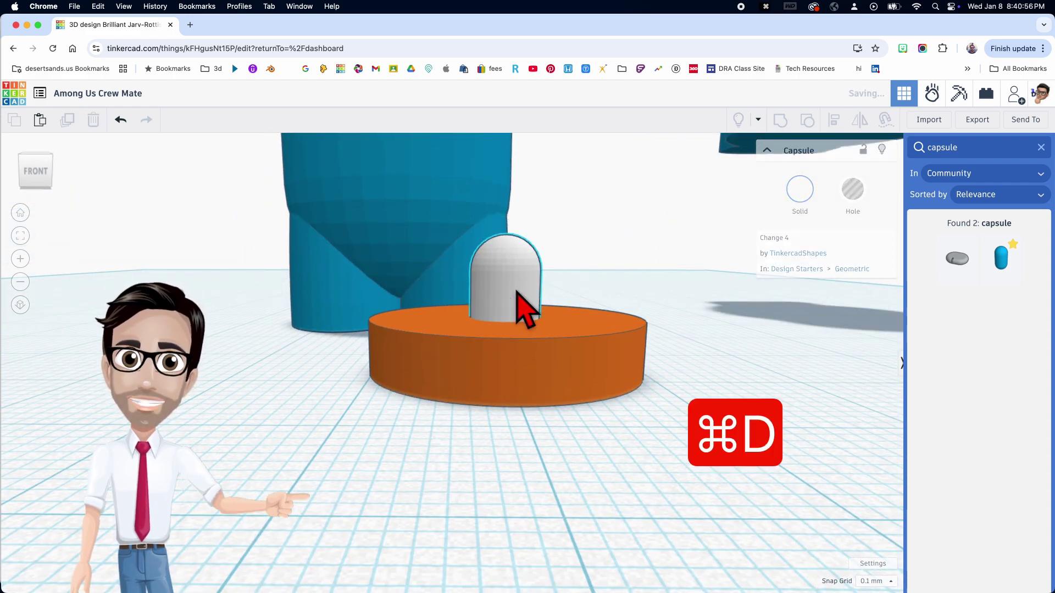
pyautogui.moveTo(509, 159); pyautogui.dragTo(508, 139)
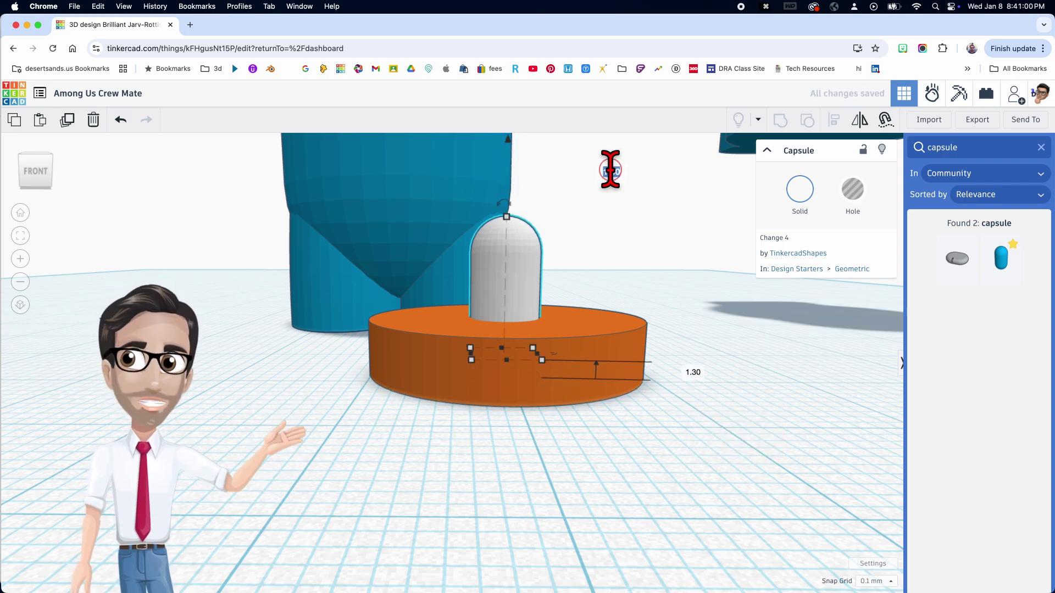
pyautogui.write('7')
pyautogui.press('Return')
# - Tilt the raised capsule 45° and nudge it right to form one Y arm
pyautogui.moveTo(624, 224); pyautogui.dragTo(610, 278, button='right')
pyautogui.click(515, 258)
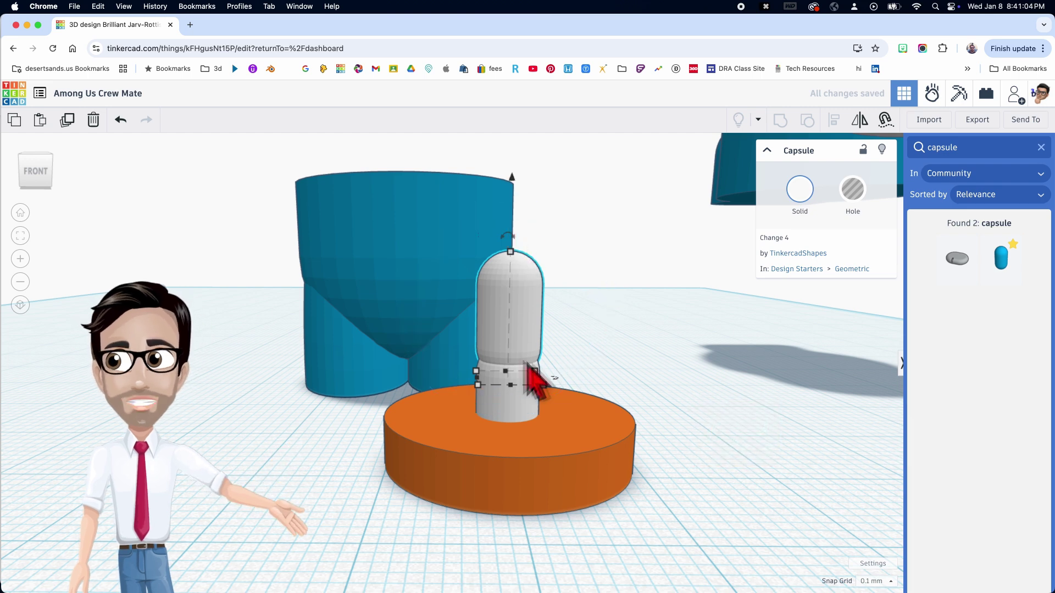
pyautogui.moveTo(506, 236); pyautogui.dragTo(567, 251)
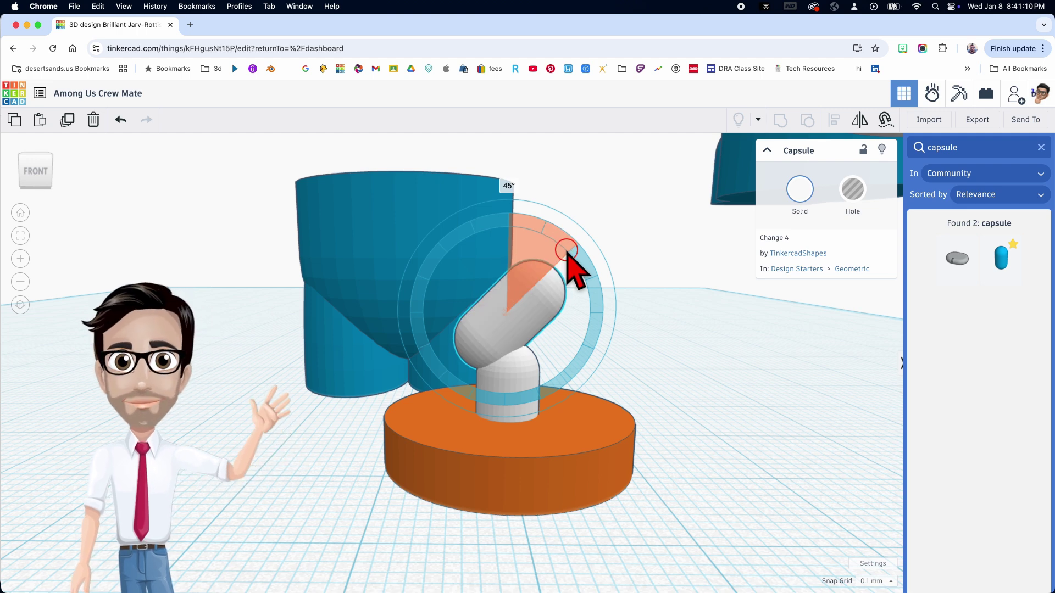
pyautogui.moveTo(567, 251); pyautogui.dragTo(564, 249)
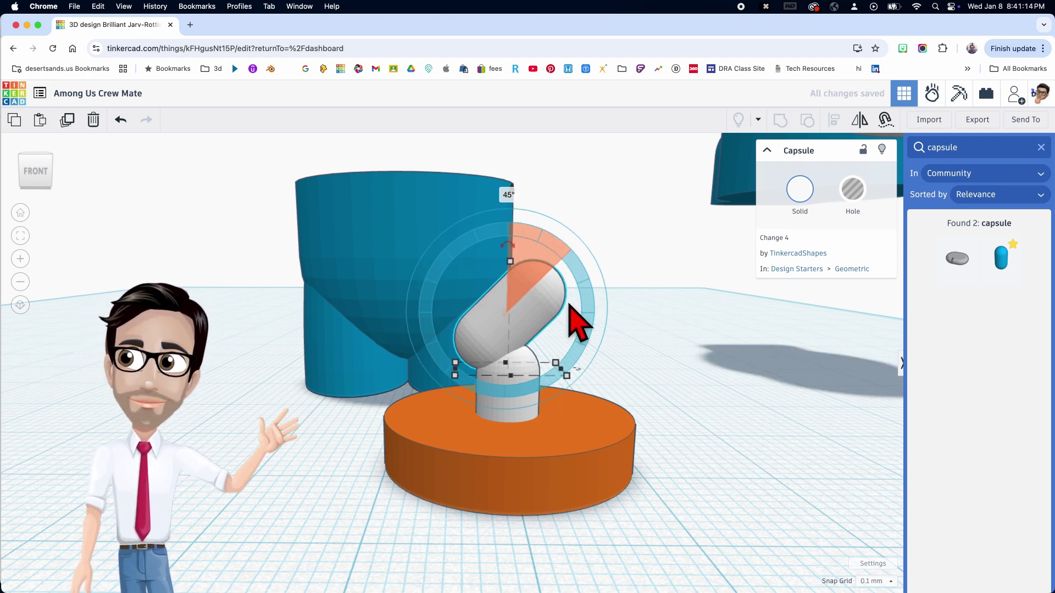
pyautogui.press('Right')
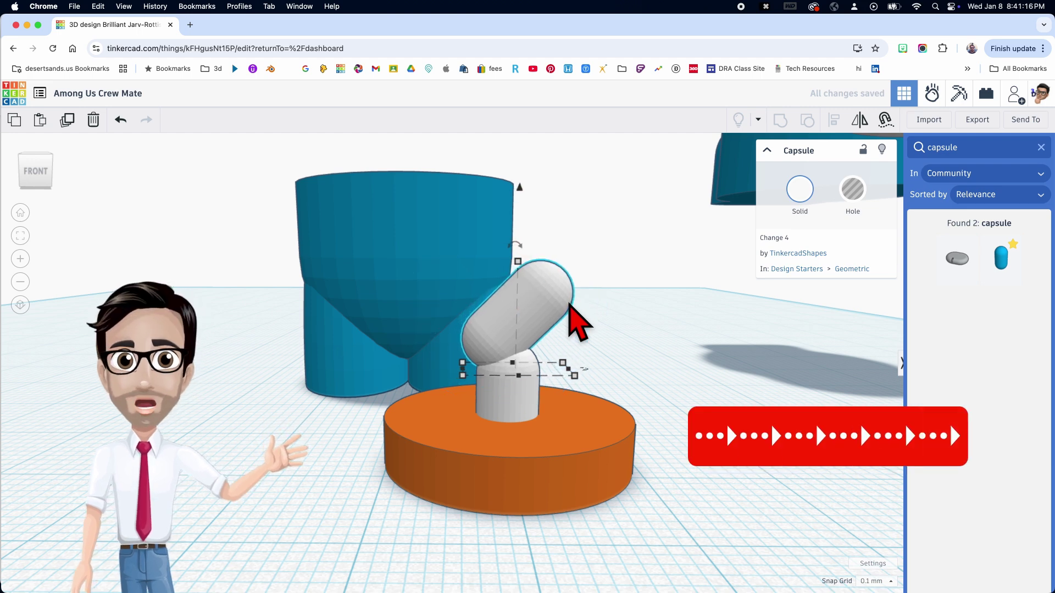
pyautogui.press('Right')
pyautogui.press('Right')
pyautogui.press('Right')
pyautogui.press('Right')
pyautogui.press('Right')
pyautogui.press('Right')
pyautogui.press('Right')
pyautogui.press('Right')
pyautogui.press('Right')
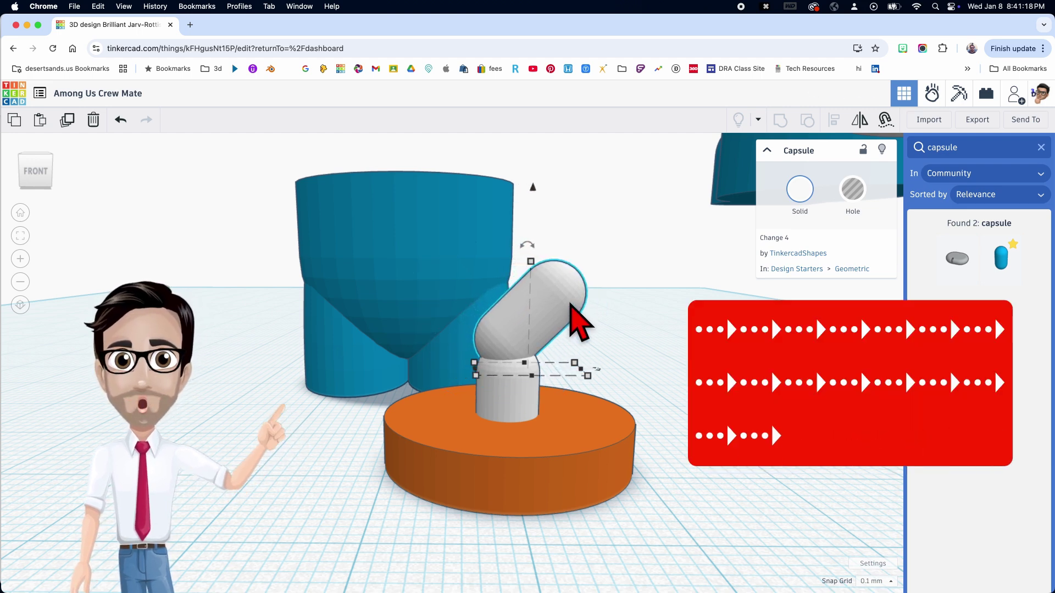
pyautogui.press('Right')
pyautogui.press('Right')
pyautogui.press('Right')
pyautogui.press('Right')
pyautogui.press('Right')
pyautogui.press('Right')
pyautogui.press('Right')
pyautogui.press('Right')
pyautogui.press('Right')
pyautogui.press('Right')
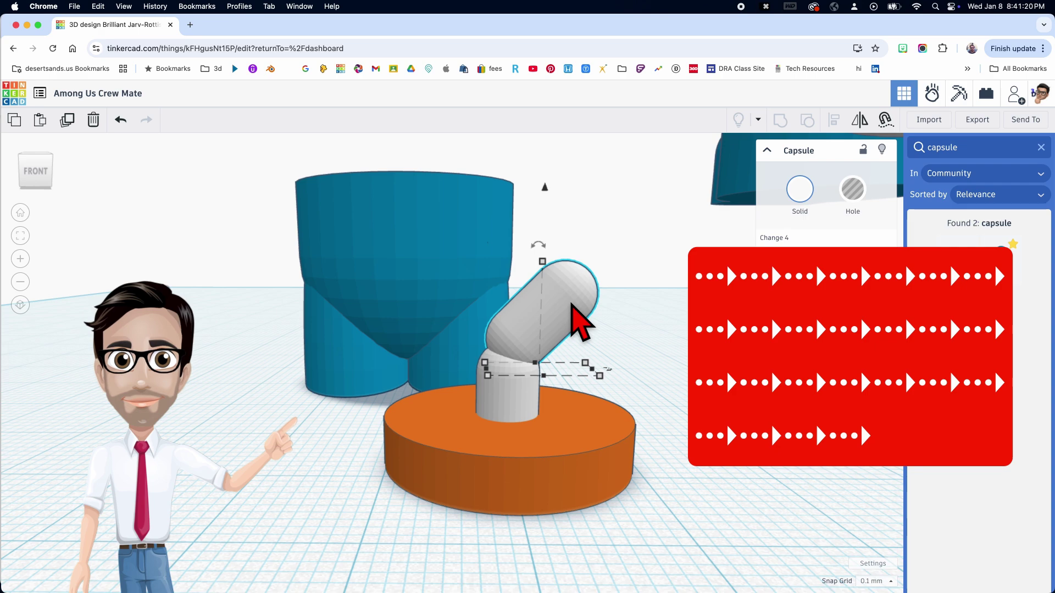
pyautogui.press('Right')
pyautogui.moveTo(572, 304)
pyautogui.mouseDown(button='right')
pyautogui.moveTo(587, 311)
pyautogui.moveTo(572, 306)
pyautogui.mouseUp(button='right')
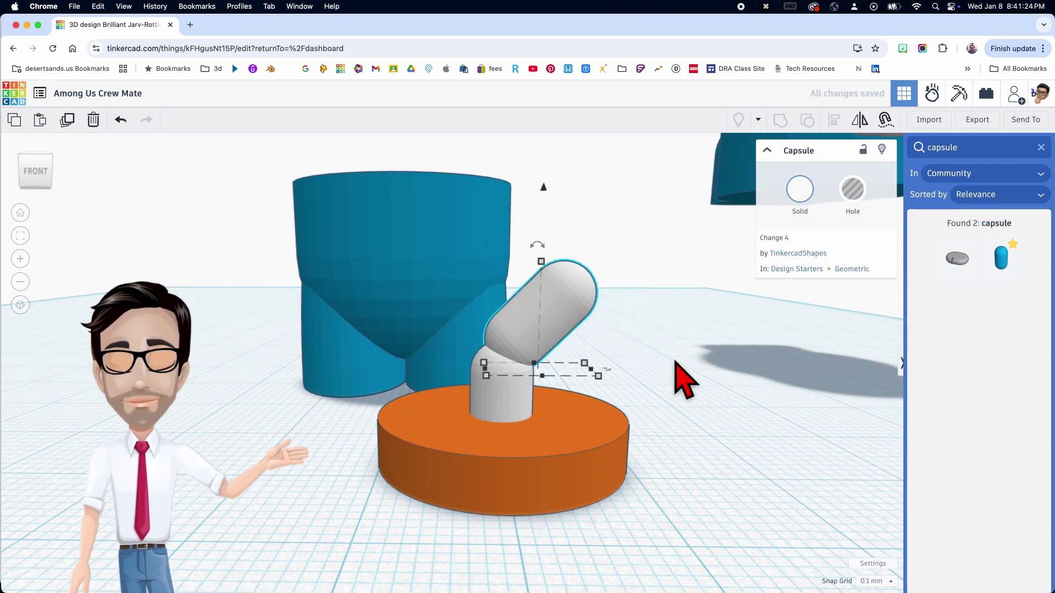
# - Duplicate the upright capsule, raise it 7 mm and tilt it 45° the other way
pyautogui.click(509, 397)
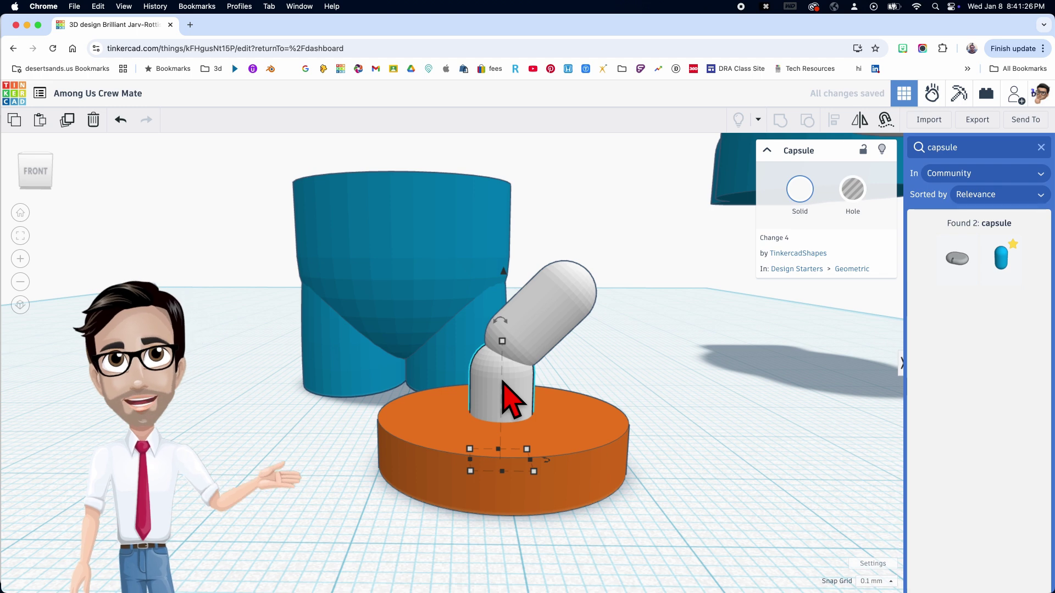
pyautogui.press('super+d')
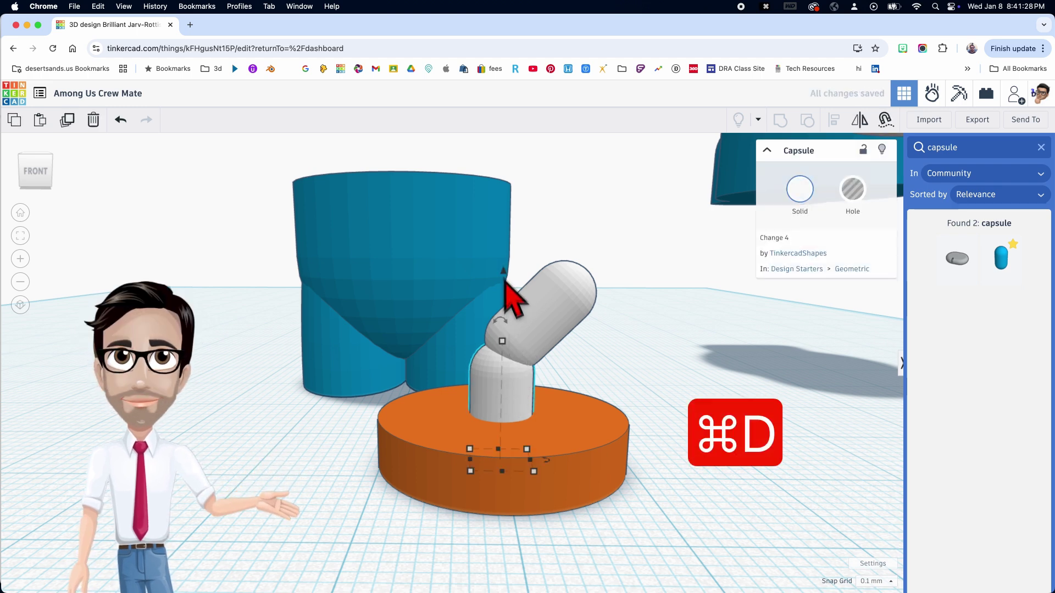
pyautogui.moveTo(503, 273); pyautogui.dragTo(504, 245)
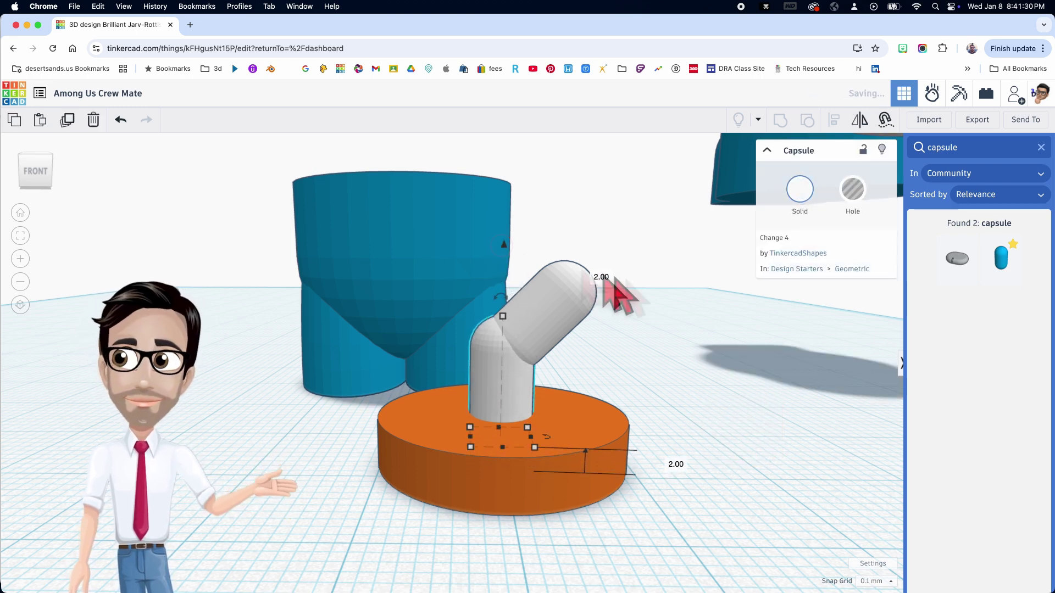
pyautogui.write('7')
pyautogui.press('Return')
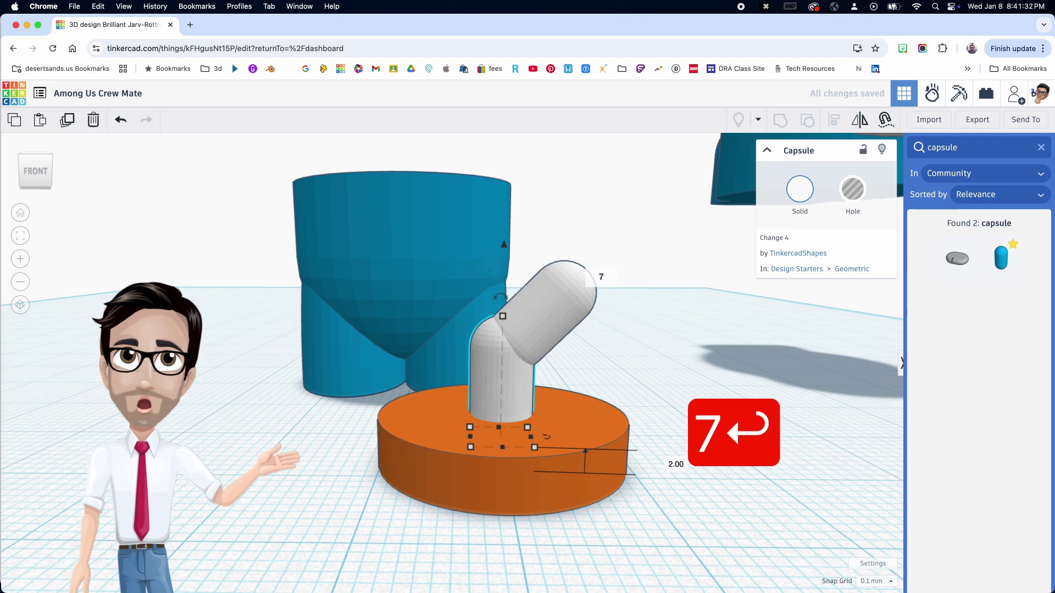
pyautogui.moveTo(502, 236); pyautogui.dragTo(453, 251)
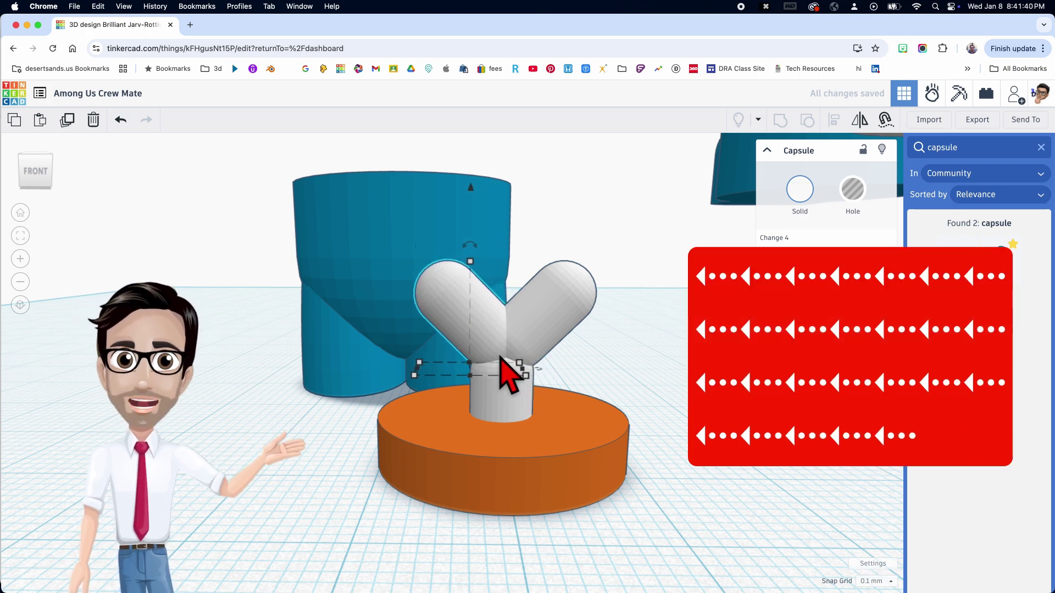
# - Select both Y arms and lower them to a -2 mm elevation
pyautogui.click(529, 335)
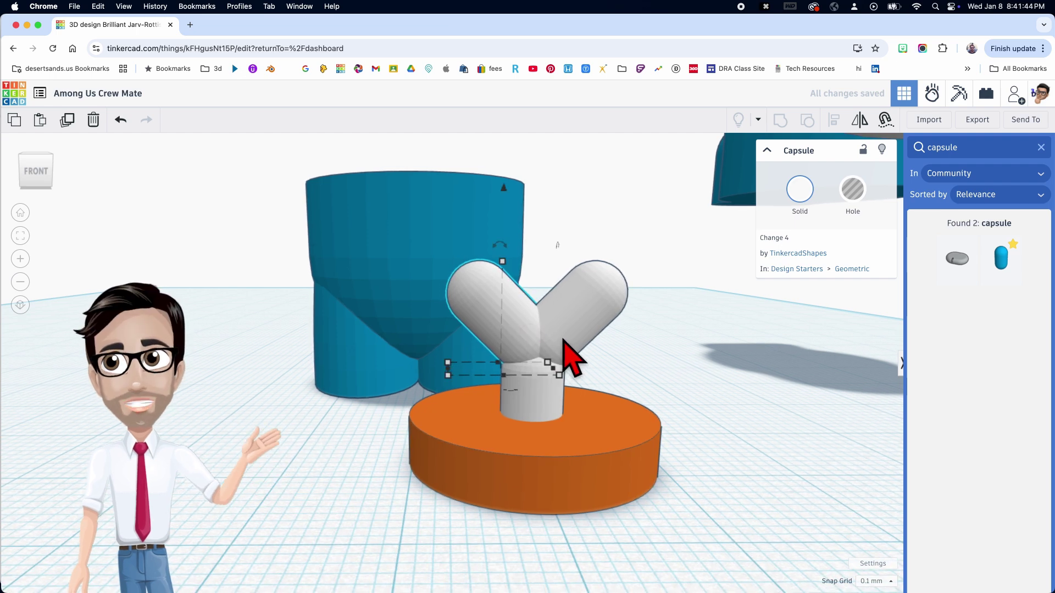
pyautogui.keyDown('shift'); pyautogui.click(596, 312); pyautogui.keyUp('shift')
pyautogui.moveTo(540, 187); pyautogui.dragTo(539, 202)
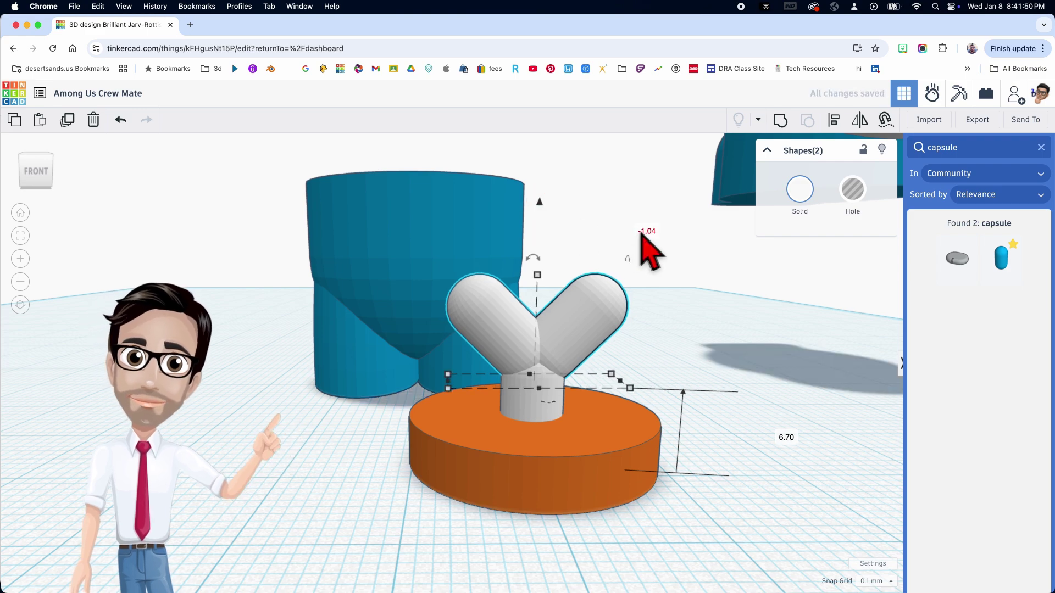
pyautogui.write('-')
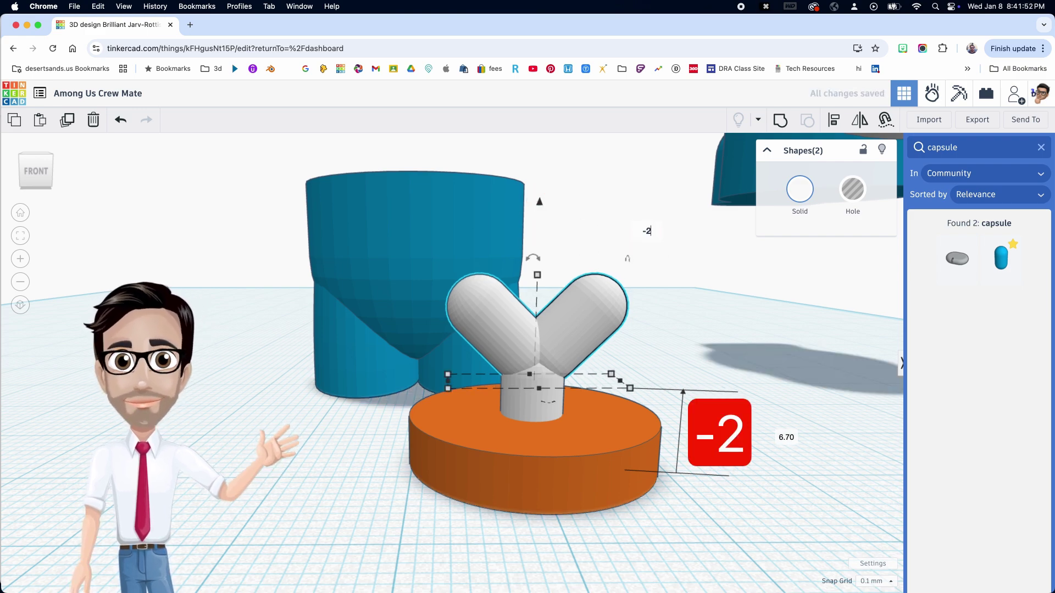
pyautogui.write('2')
pyautogui.press('Return')
pyautogui.moveTo(641, 287); pyautogui.dragTo(735, 341, button='right')
# - Group the orange disc and its three Y-shaped capsules into a single shape
pyautogui.click(736, 342)
pyautogui.press('f')
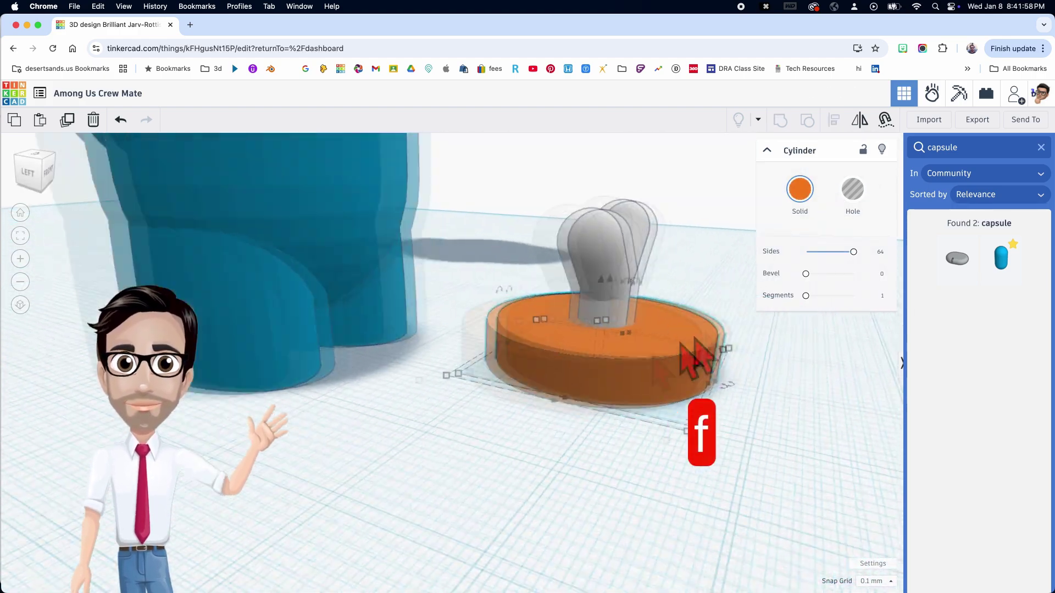
pyautogui.moveTo(777, 356); pyautogui.dragTo(705, 369, button='right')
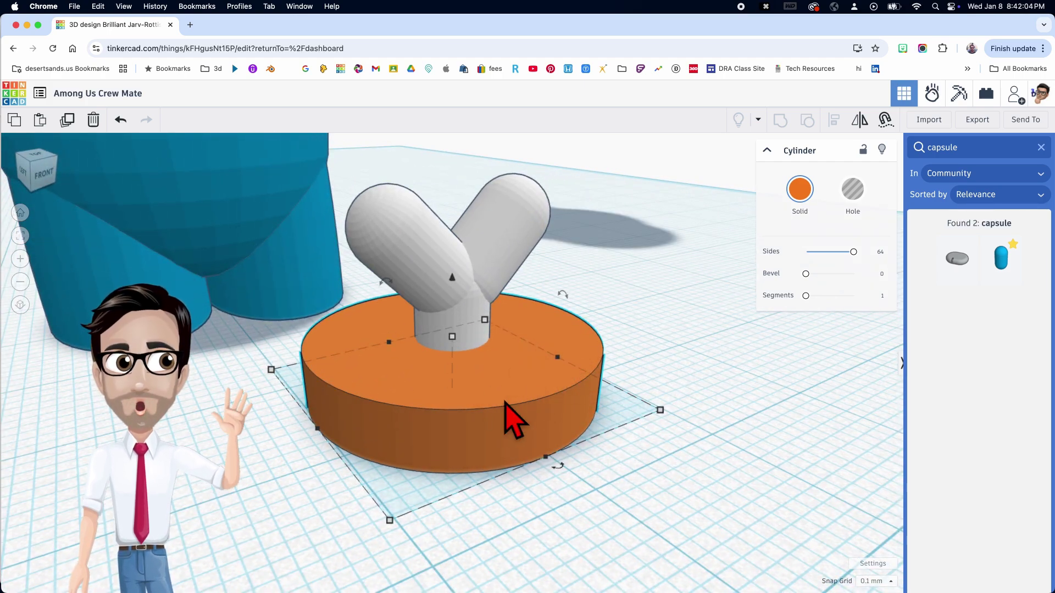
pyautogui.moveTo(501, 404); pyautogui.dragTo(525, 416, button='right')
pyautogui.scroll(-5, 424, 424)
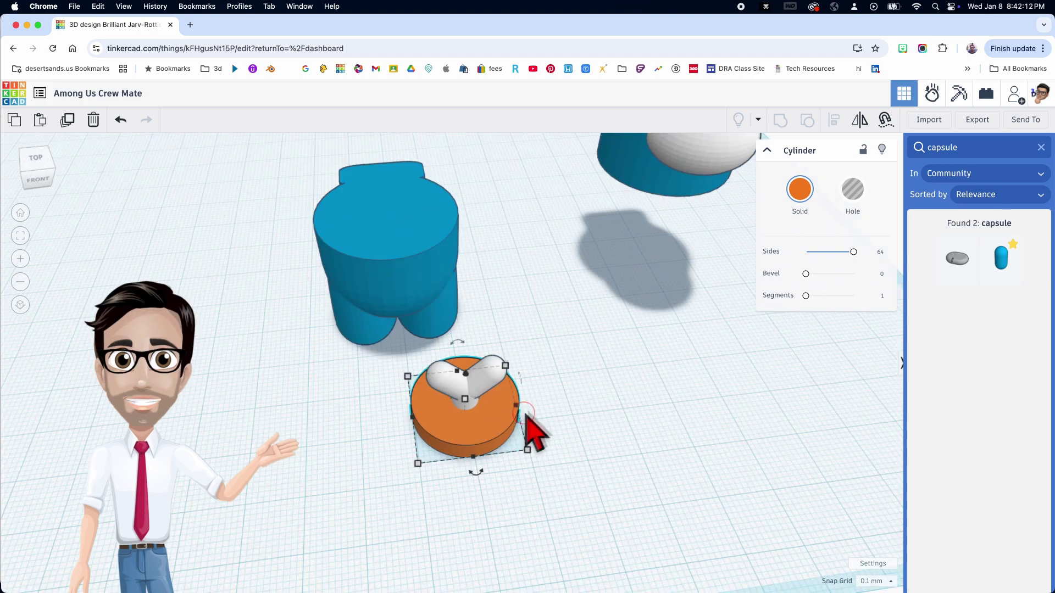
pyautogui.moveTo(436, 438); pyautogui.dragTo(436, 438)
pyautogui.moveTo(576, 420); pyautogui.dragTo(448, 256, button='right')
pyautogui.click(531, 318)
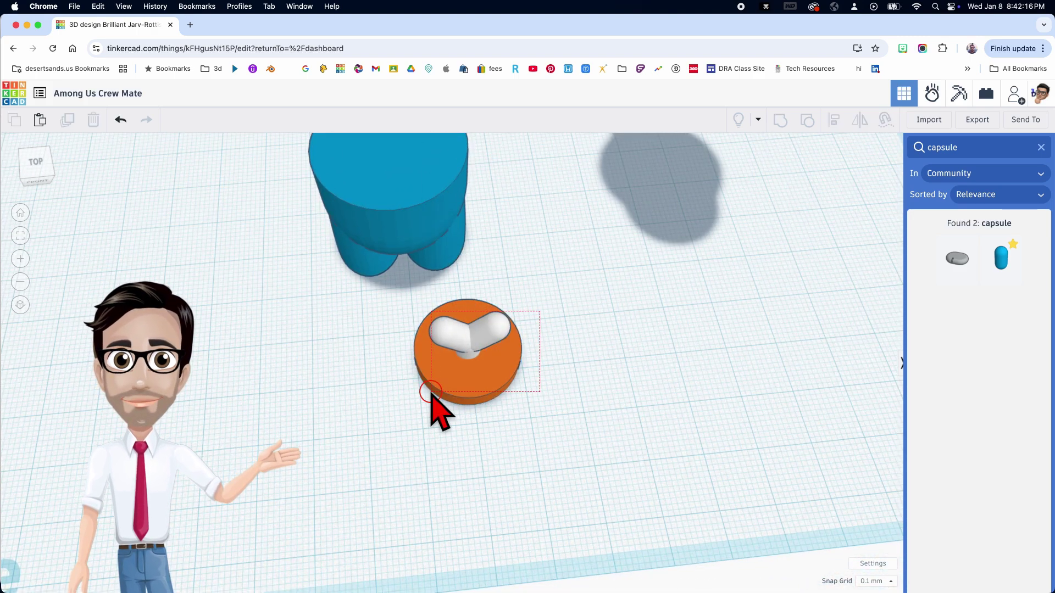
pyautogui.moveTo(431, 392); pyautogui.dragTo(431, 394)
pyautogui.press('super+g')
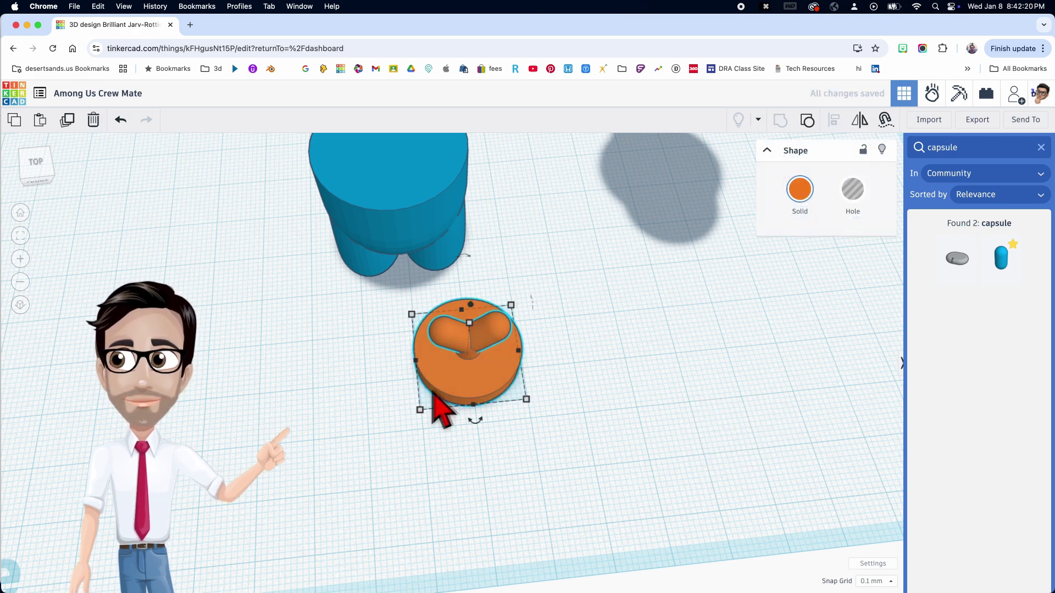
# - Colour the grouped piece white and lift it about 3.60 mm off the workplane
pyautogui.click(800, 189)
pyautogui.click(899, 282)
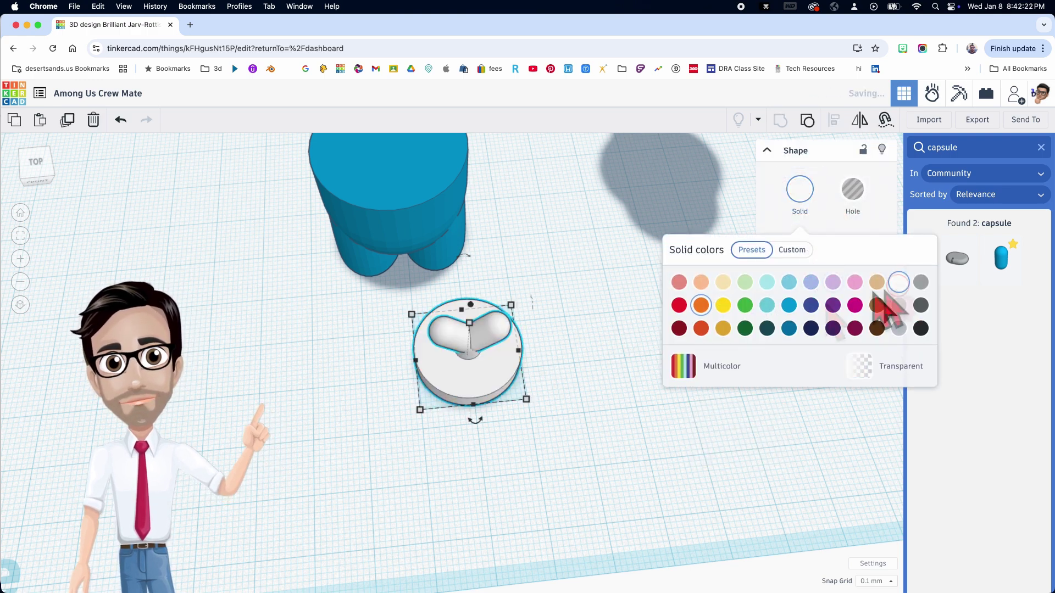
pyautogui.moveTo(624, 353); pyautogui.dragTo(519, 317, button='right')
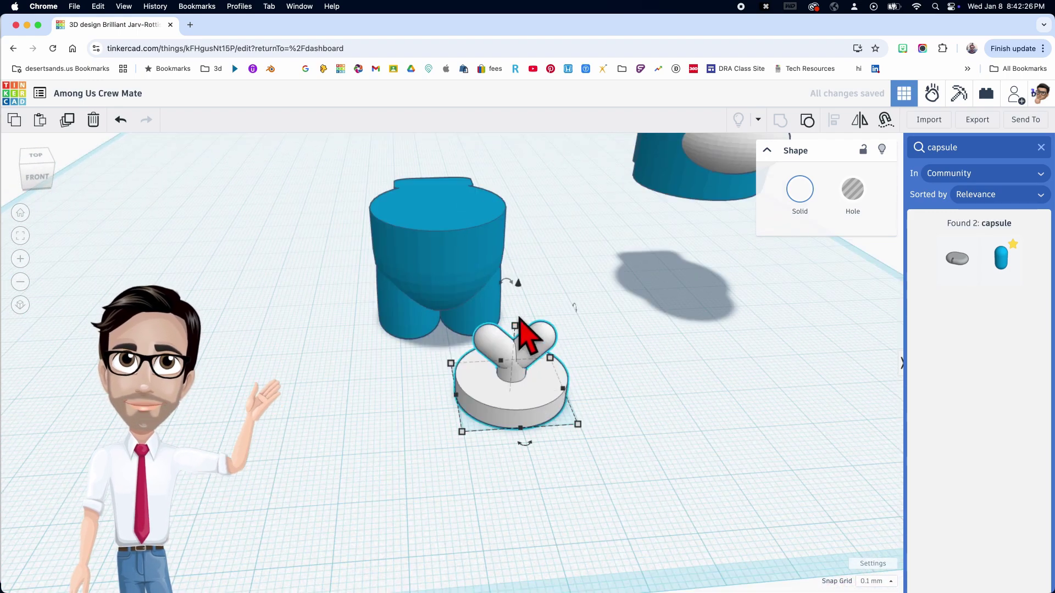
pyautogui.moveTo(519, 285); pyautogui.dragTo(519, 285)
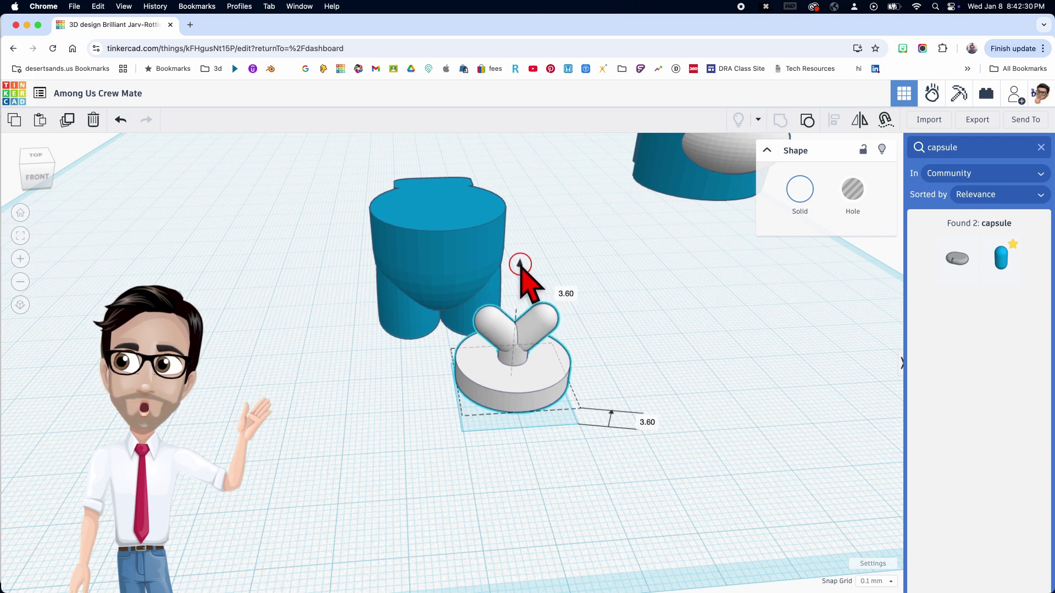
# - Raise the white piece to elevation 25 and move it onto the top of the body
pyautogui.moveTo(521, 257); pyautogui.dragTo(521, 256)
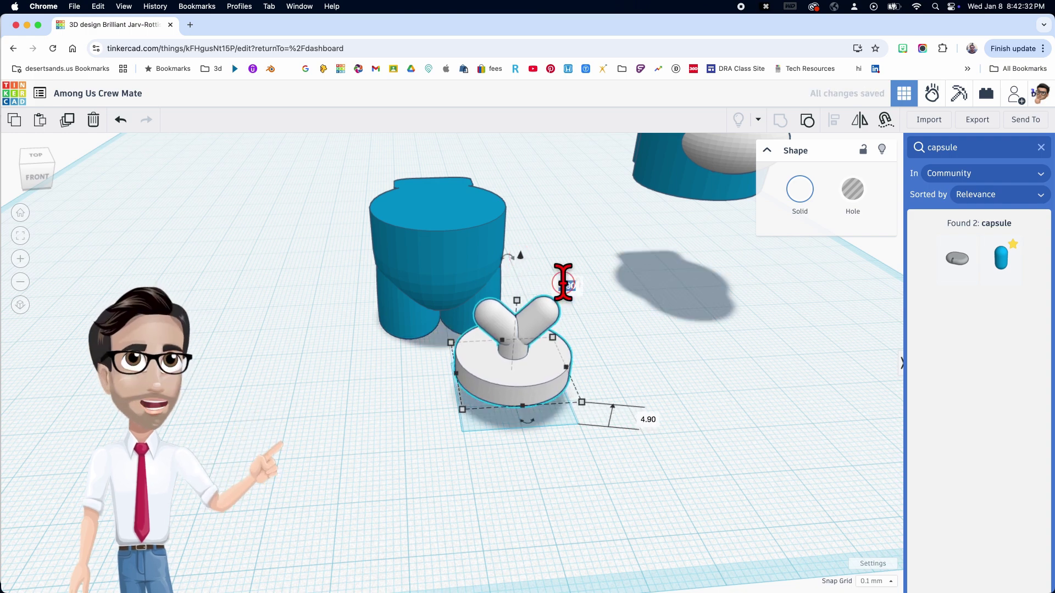
pyautogui.write('2')
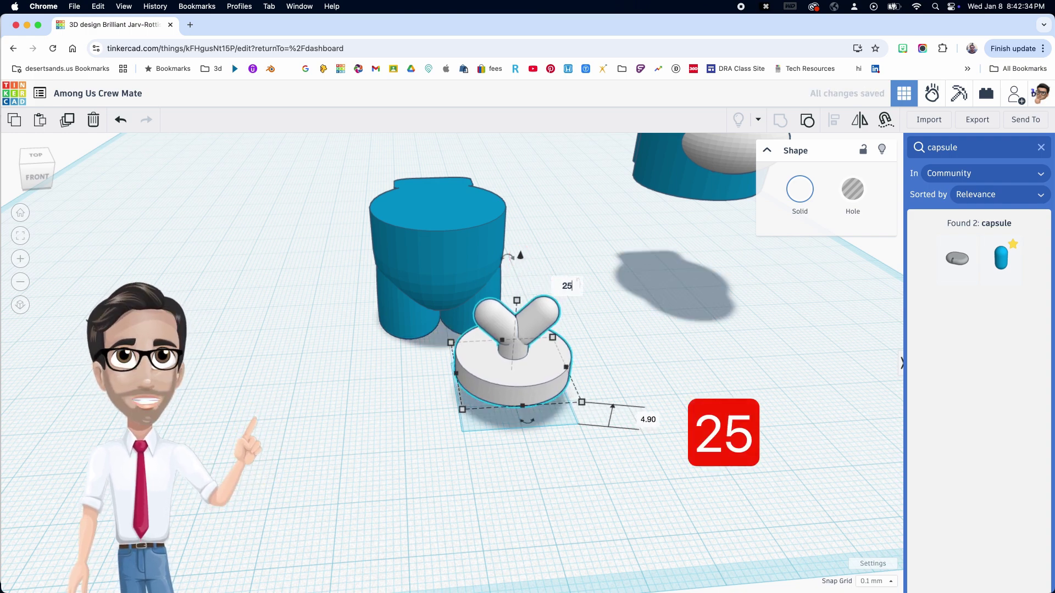
pyautogui.write('5')
pyautogui.press('Return')
pyautogui.moveTo(549, 278); pyautogui.dragTo(458, 211)
pyautogui.moveTo(458, 211); pyautogui.dragTo(553, 341, button='right')
pyautogui.keyDown('shift'); pyautogui.click(554, 340); pyautogui.keyUp('shift')
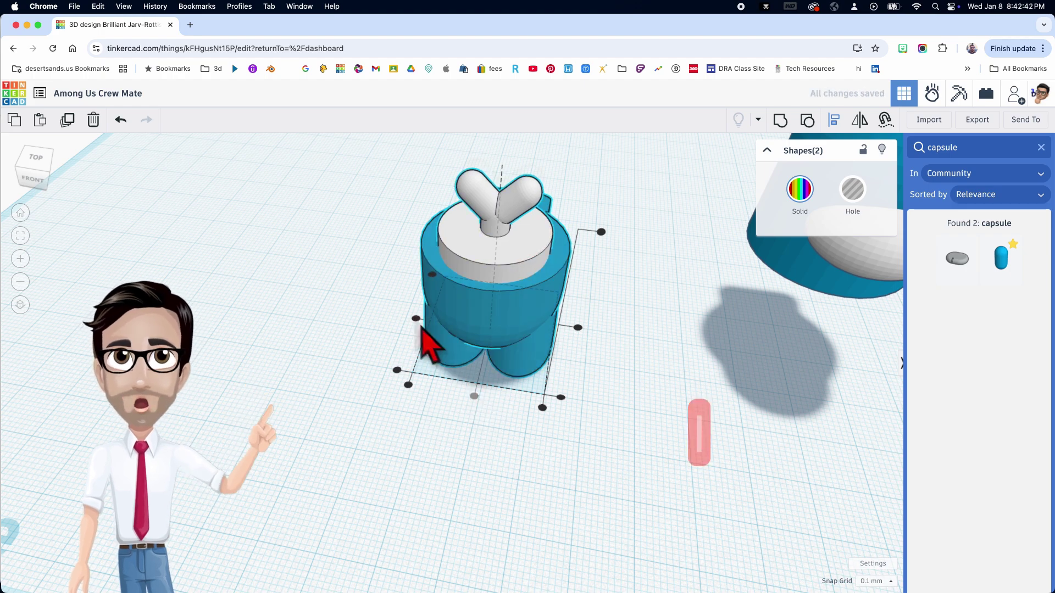
# - Nudge the white disc right twice to centre it on the body, checking alignment
pyautogui.moveTo(471, 349); pyautogui.dragTo(608, 395, button='right')
pyautogui.click(577, 415)
pyautogui.click(377, 329)
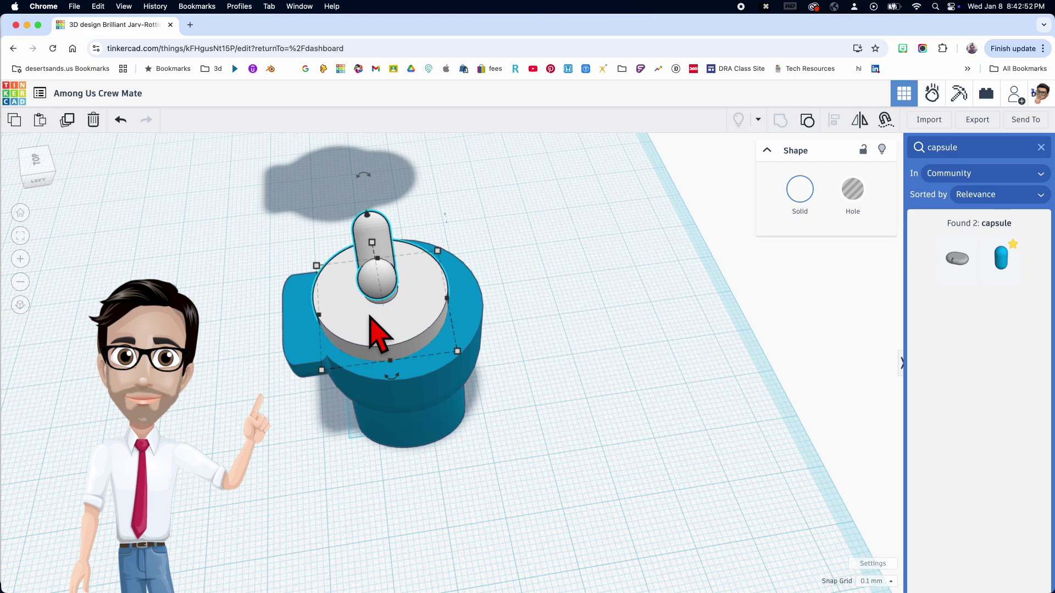
pyautogui.press('Right')
pyautogui.press('Right')
pyautogui.press('Right')
pyautogui.press('Right')
pyautogui.press('Right')
pyautogui.press('Right')
pyautogui.press('Right')
pyautogui.press('Right')
pyautogui.press('Right')
pyautogui.press('Right')
pyautogui.press('Right')
pyautogui.press('Right')
pyautogui.press('Right')
pyautogui.press('Right')
pyautogui.press('Right')
pyautogui.press('Right')
pyautogui.press('Right')
pyautogui.press('Right')
pyautogui.press('Right')
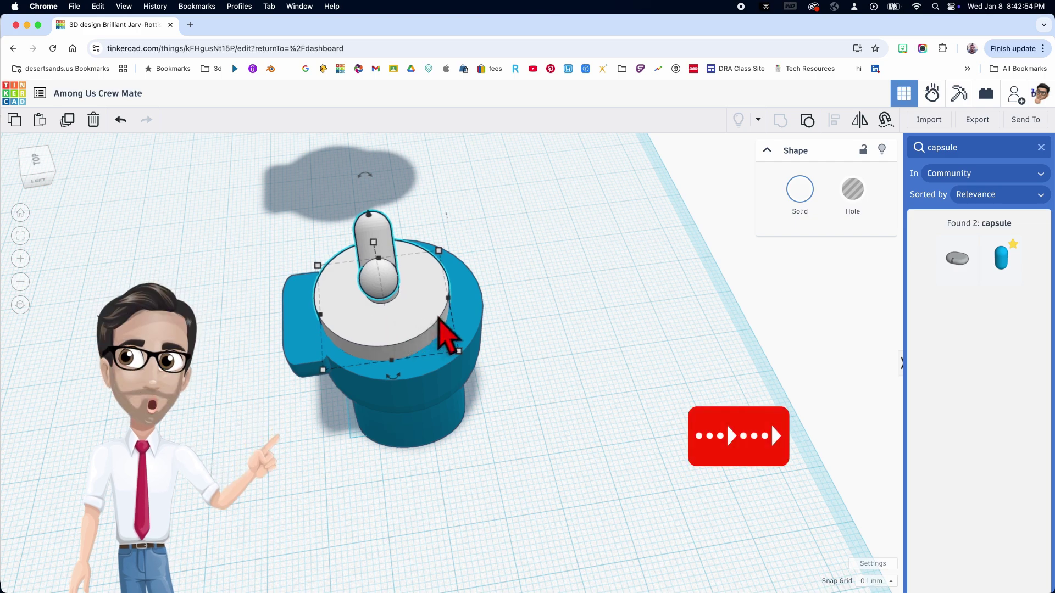
pyautogui.press('Right')
pyautogui.press('Right')
pyautogui.moveTo(488, 337); pyautogui.dragTo(530, 345, button='right')
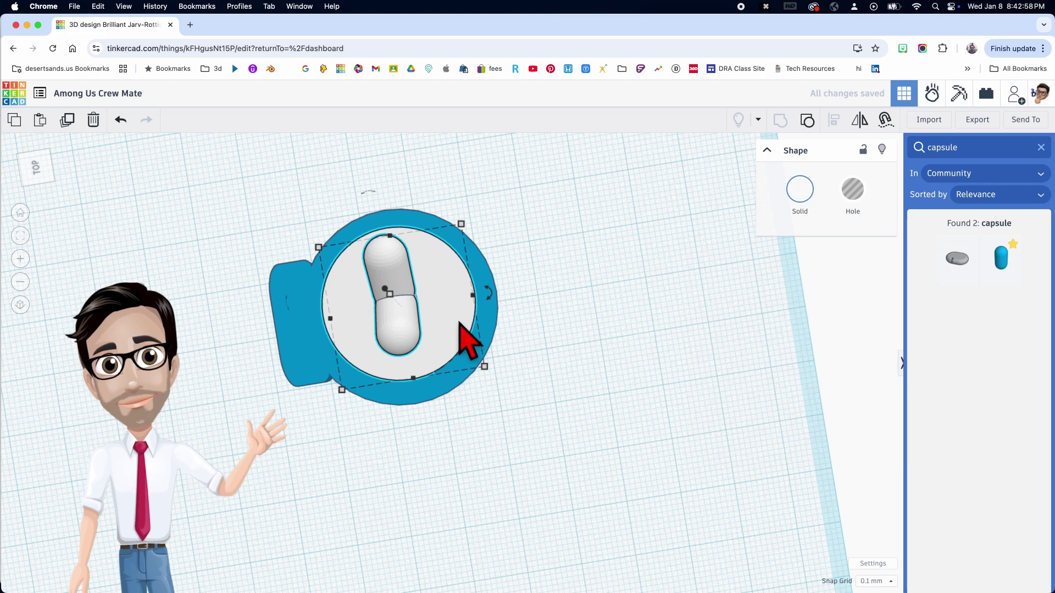
pyautogui.press('f')
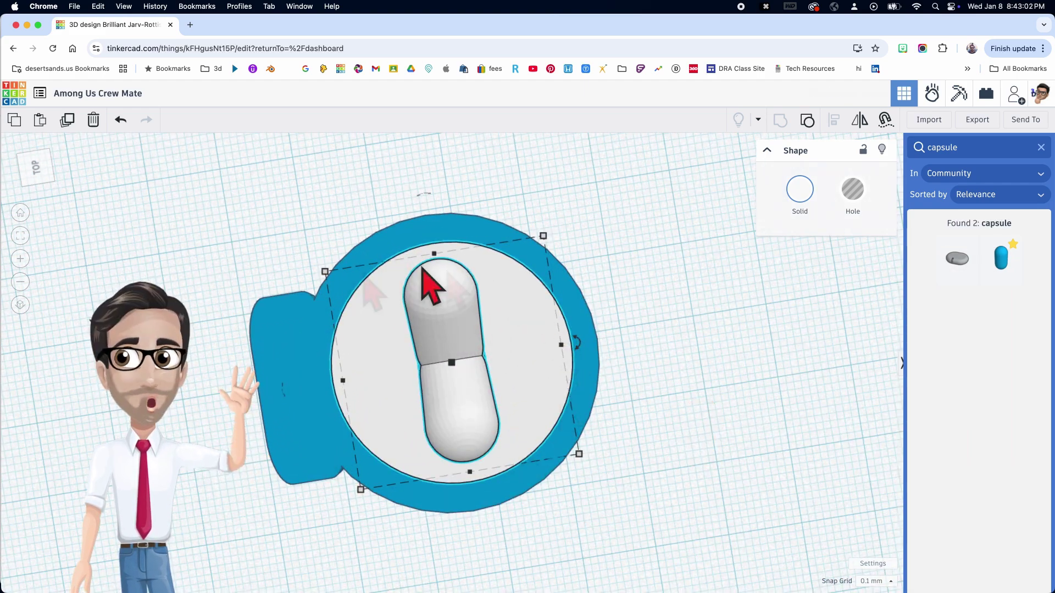
pyautogui.moveTo(501, 443); pyautogui.dragTo(555, 388, button='right')
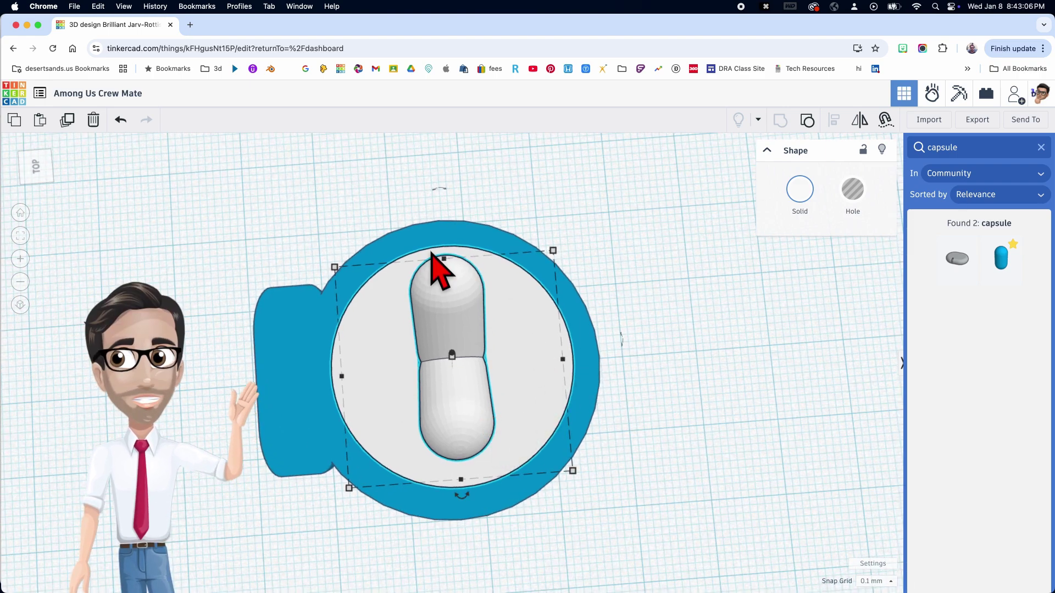
pyautogui.moveTo(499, 535); pyautogui.dragTo(466, 515, button='right')
pyautogui.scroll(-5, 467, 528)
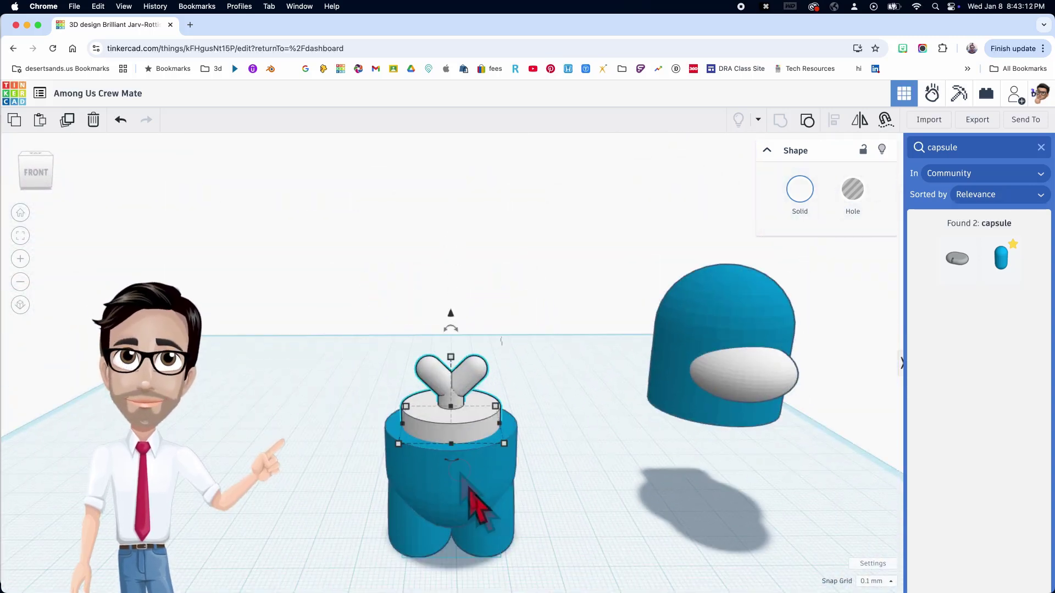
# - Place a 64-sided Cylinder Hole beside the body and raise it to elevation 25
pyautogui.click(581, 506)
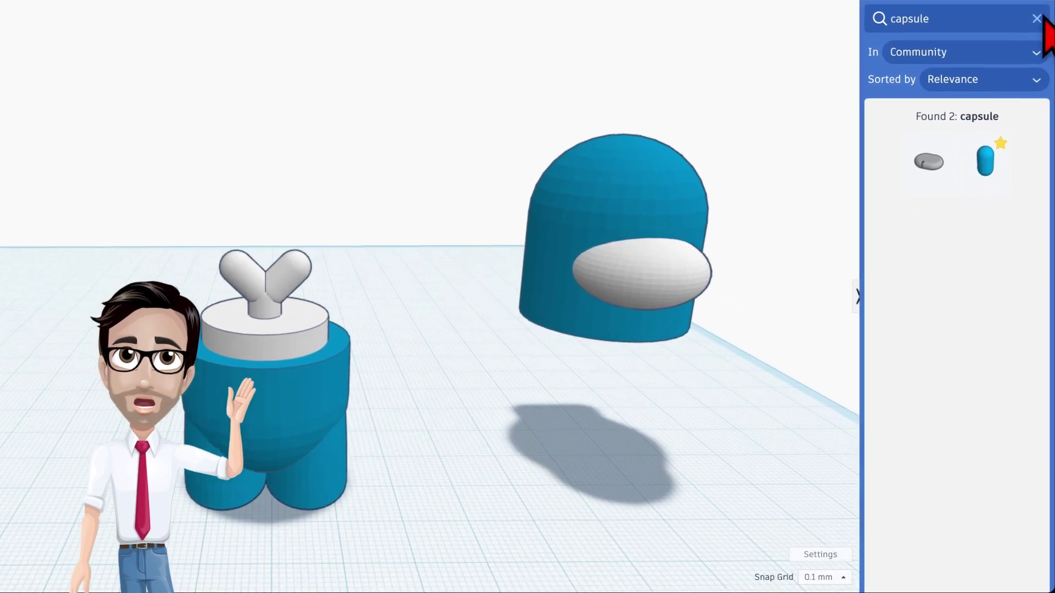
pyautogui.click(1037, 13)
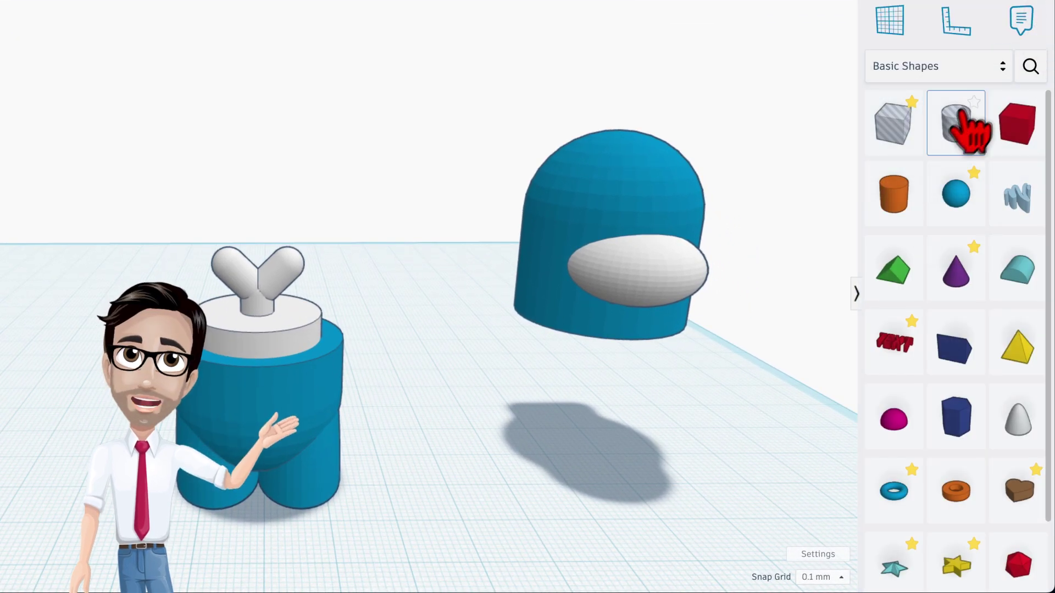
pyautogui.moveTo(961, 135); pyautogui.dragTo(436, 495)
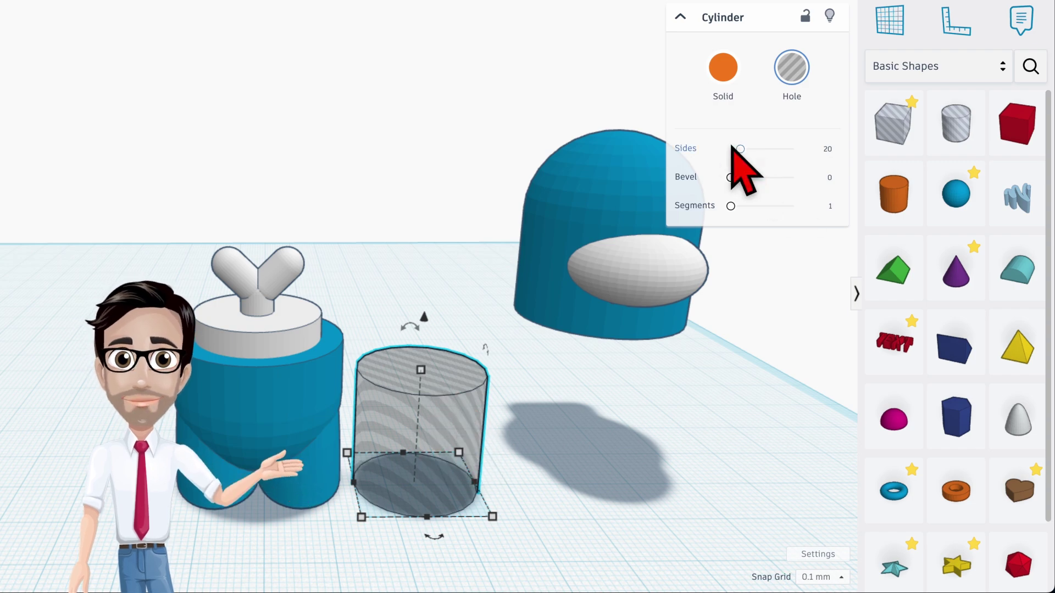
pyautogui.moveTo(740, 149); pyautogui.dragTo(793, 149)
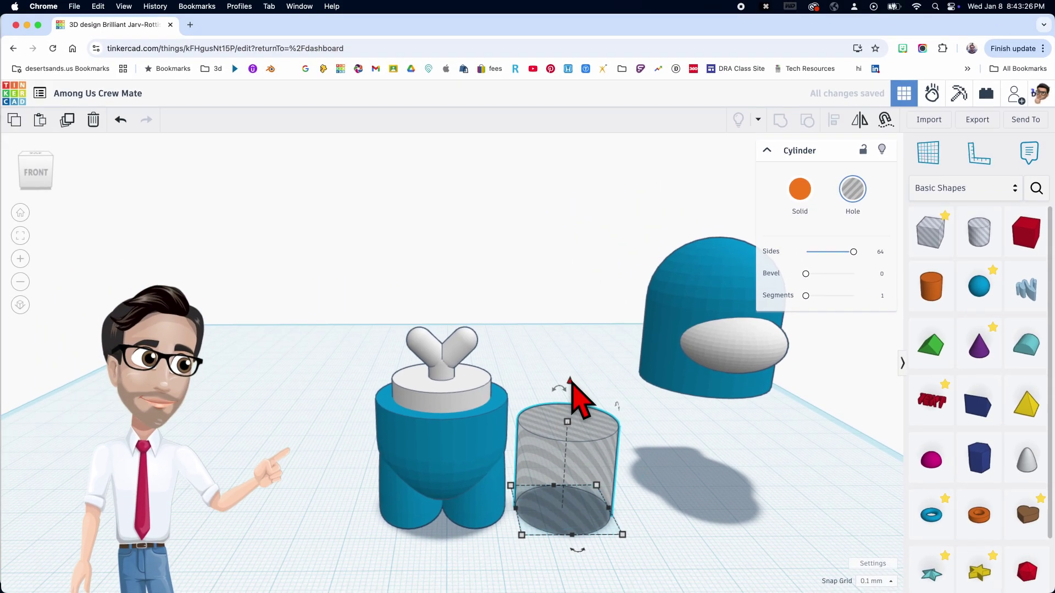
pyautogui.moveTo(572, 383); pyautogui.dragTo(571, 357)
pyautogui.write('25')
pyautogui.press('Return')
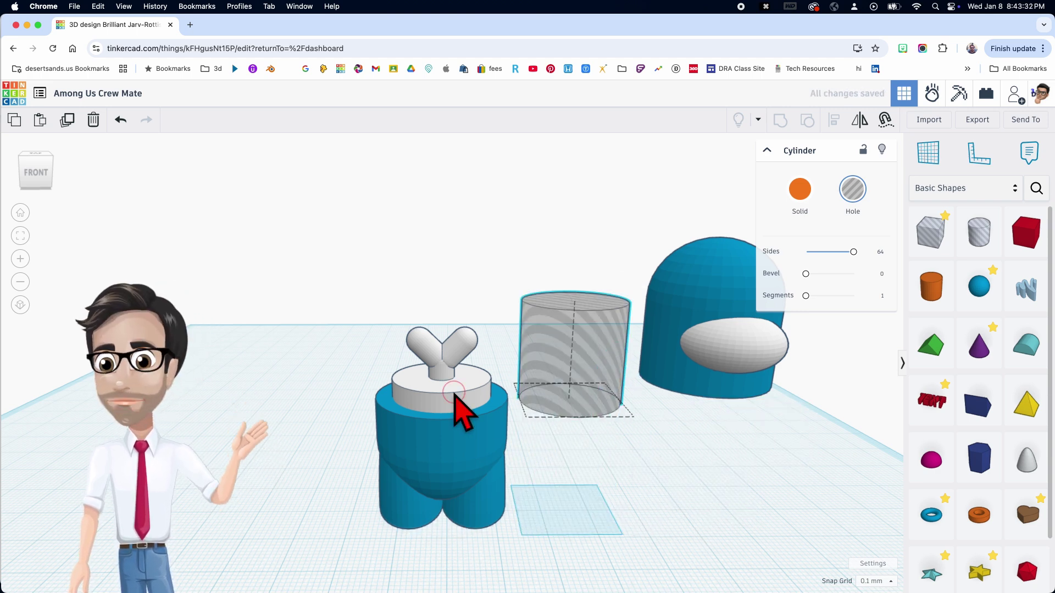
# - Size the hole cylinder's footprint to 20.25 by 20.25
pyautogui.click(467, 404)
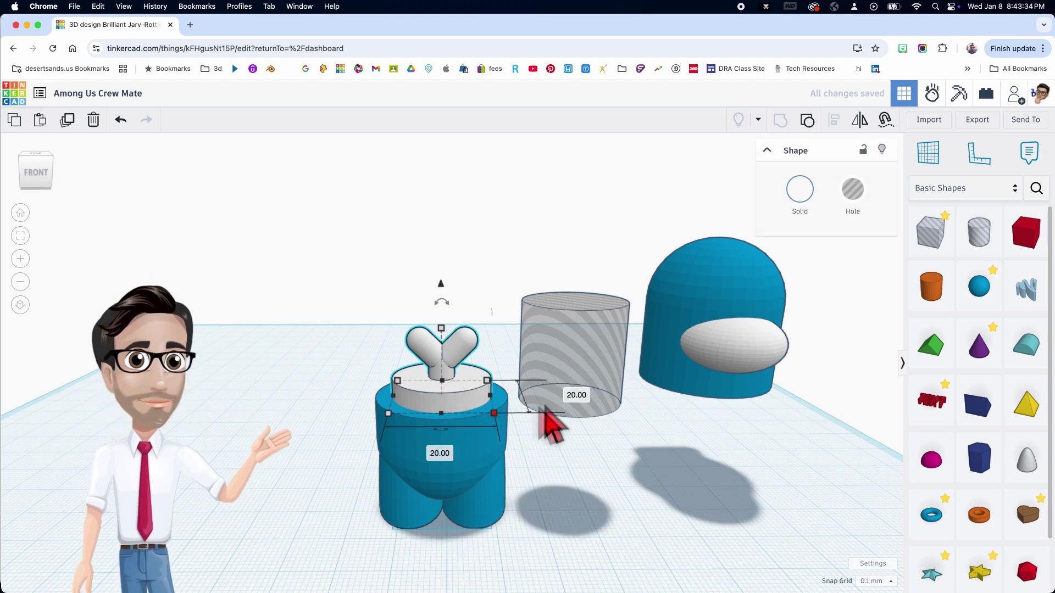
pyautogui.click(552, 418)
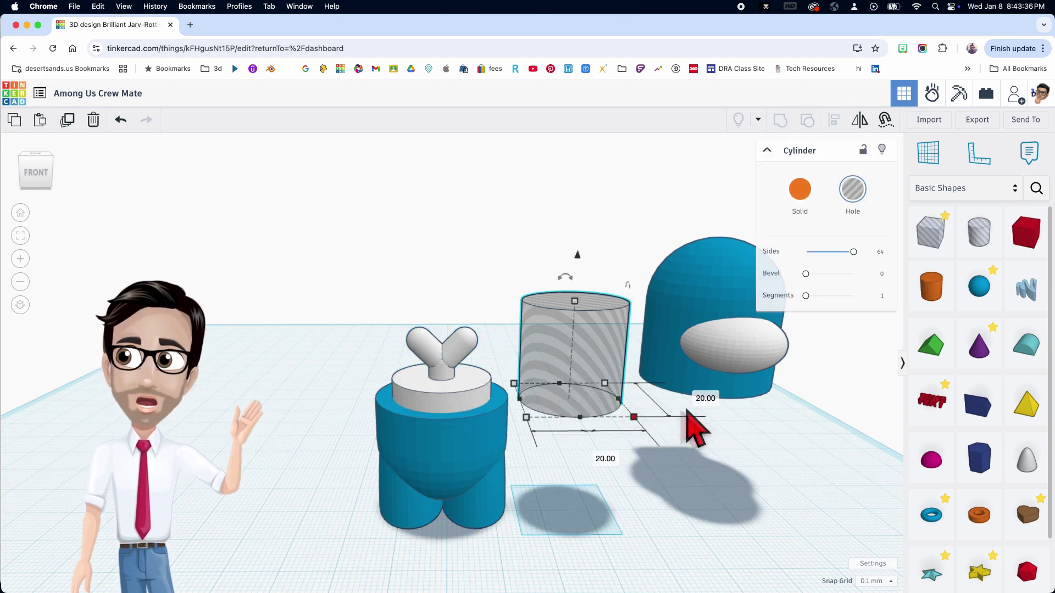
pyautogui.write('20.')
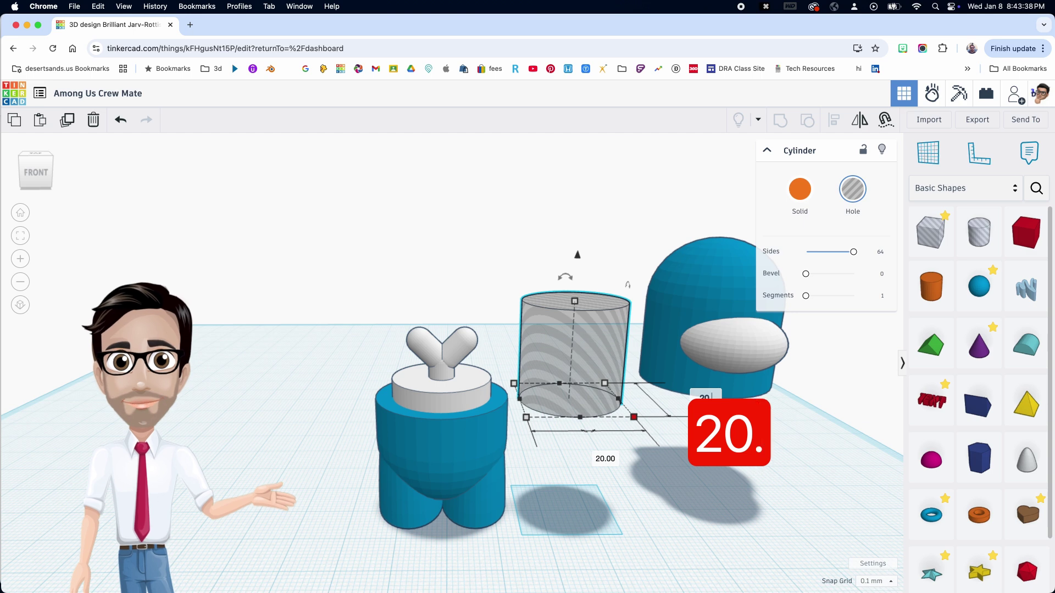
pyautogui.write('25')
pyautogui.press('Return')
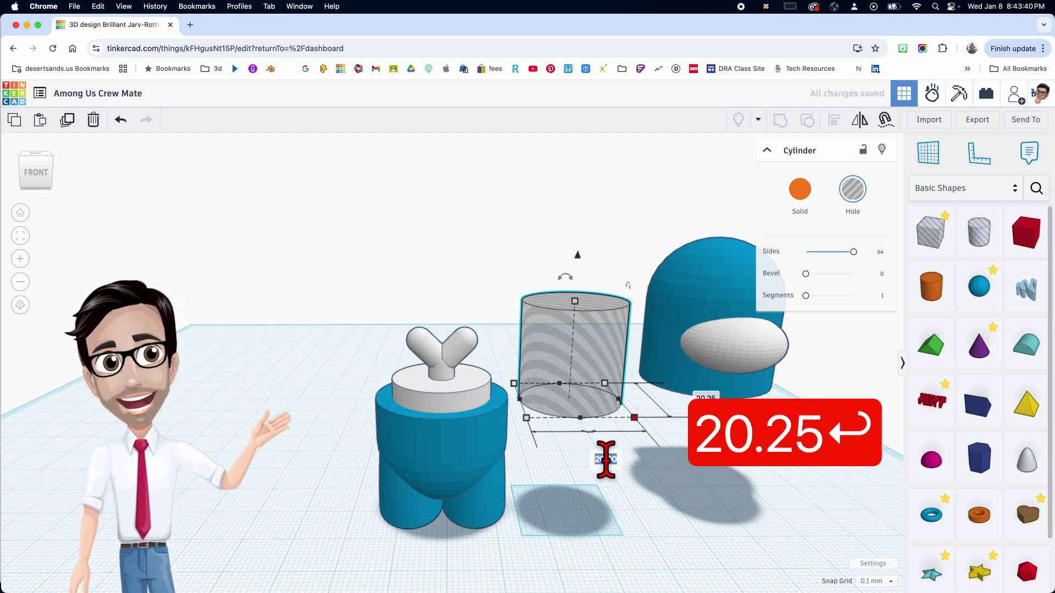
pyautogui.write('20.')
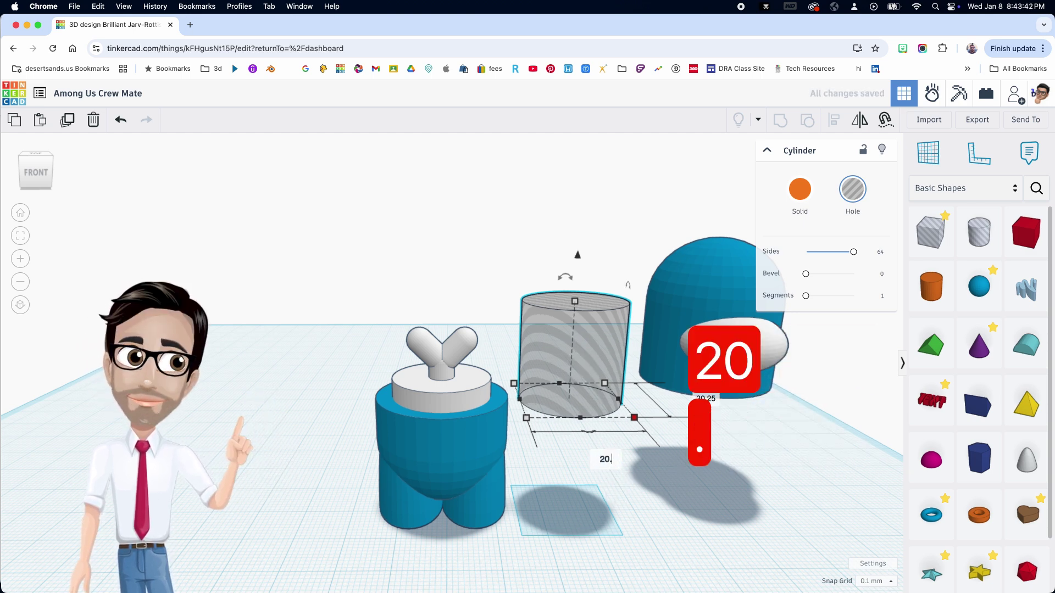
pyautogui.write('25')
pyautogui.press('Return')
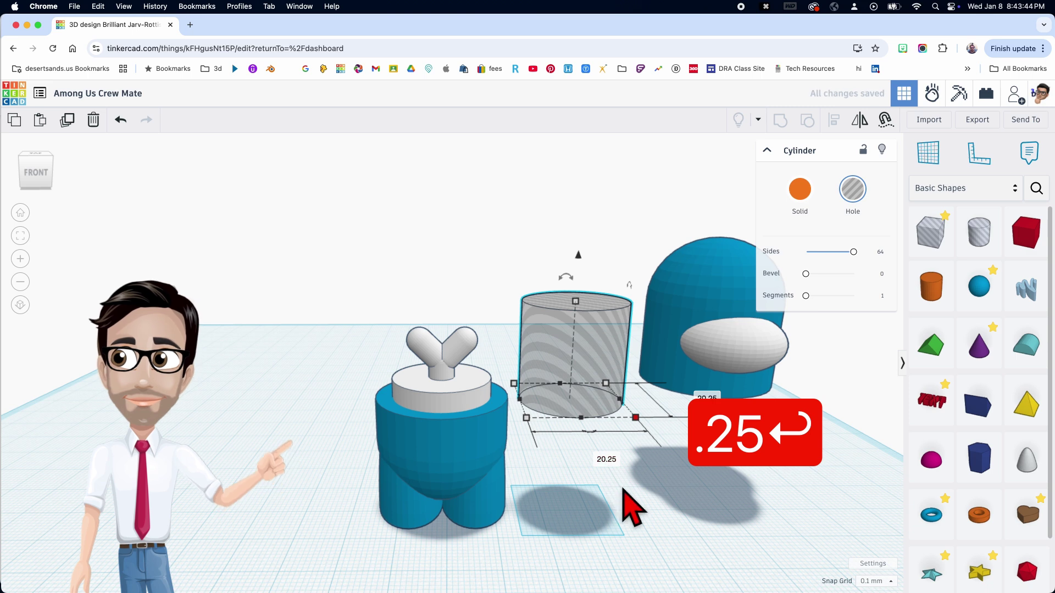
pyautogui.click(632, 505)
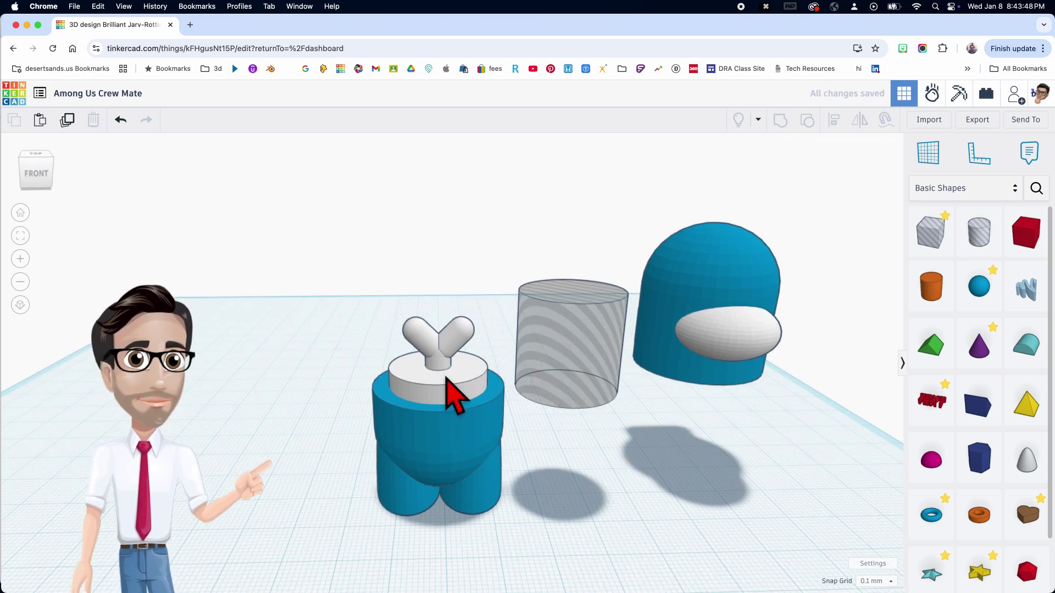
# - Restore the original multiple colours on the top piece with the Y-shaped peg
pyautogui.click(446, 378)
pyautogui.click(800, 191)
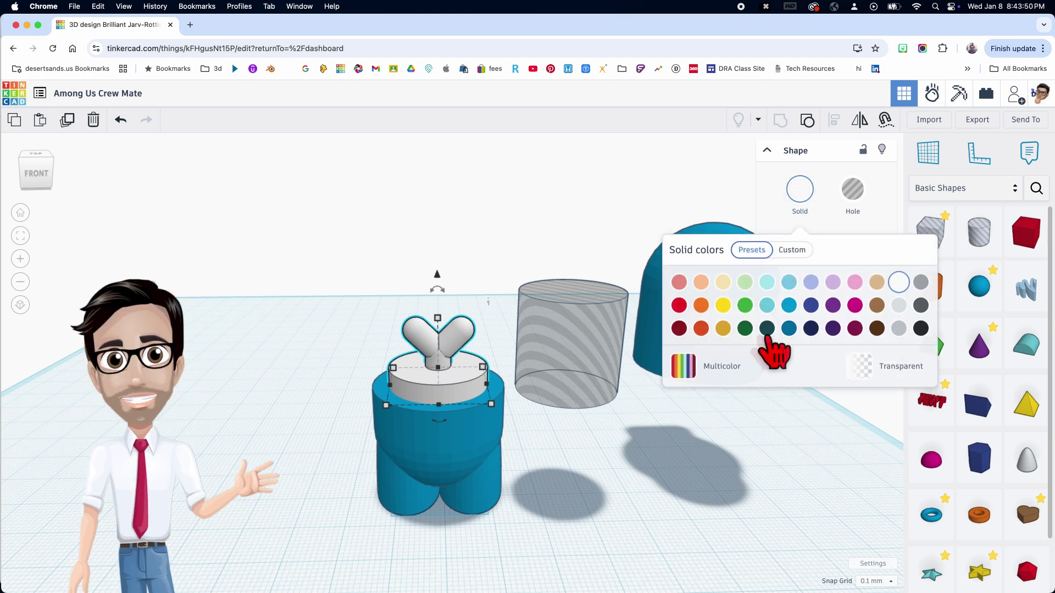
pyautogui.click(687, 365)
pyautogui.click(560, 427)
pyautogui.moveTo(559, 425); pyautogui.dragTo(572, 372, button='right')
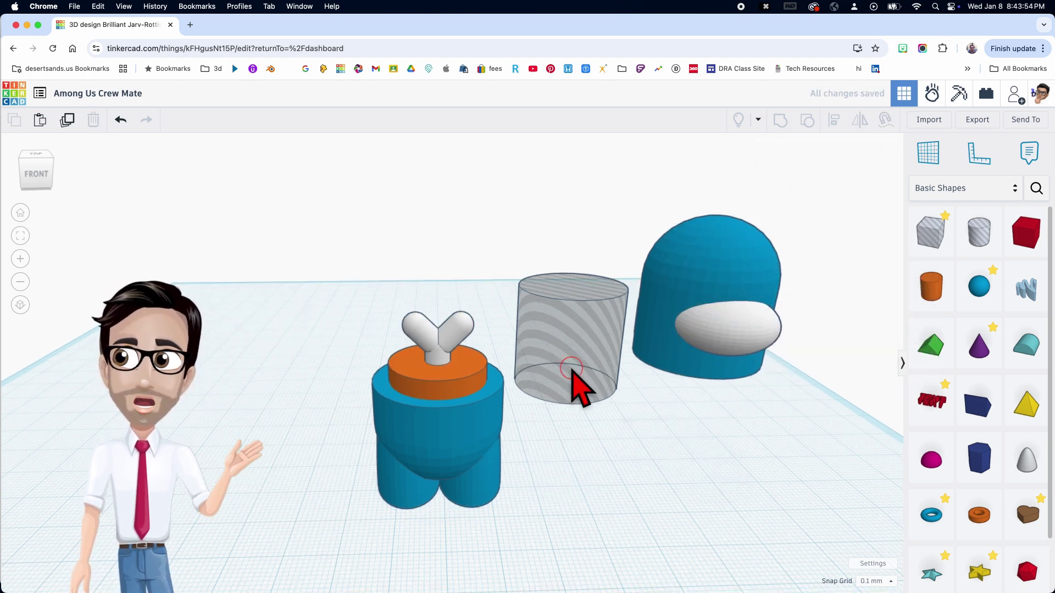
# - Align the hole cylinder centred over the orange disc on the body
pyautogui.click(573, 374)
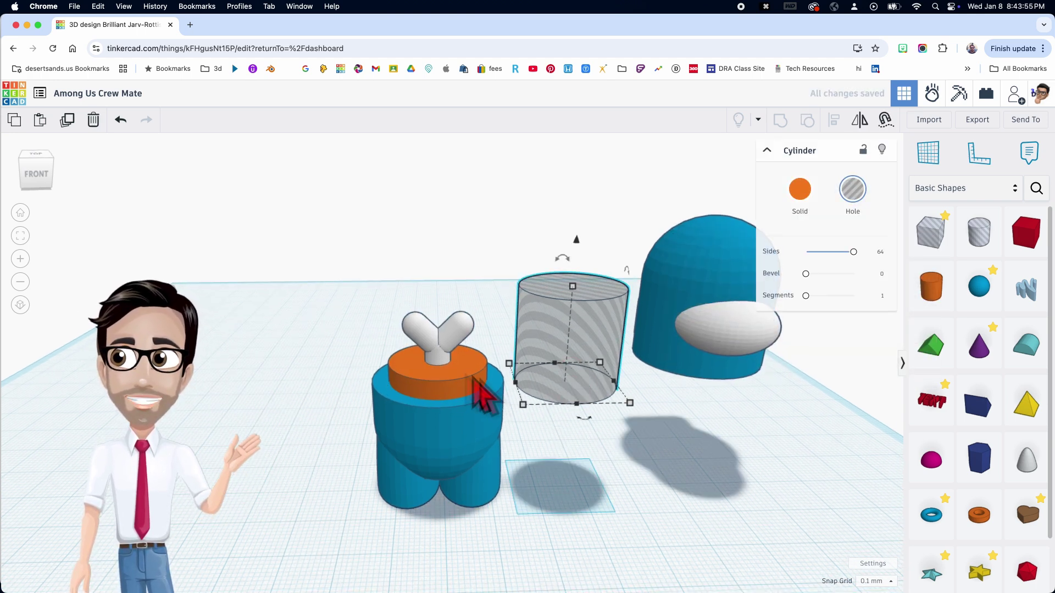
pyautogui.keyDown('shift'); pyautogui.click(443, 400); pyautogui.keyUp('shift')
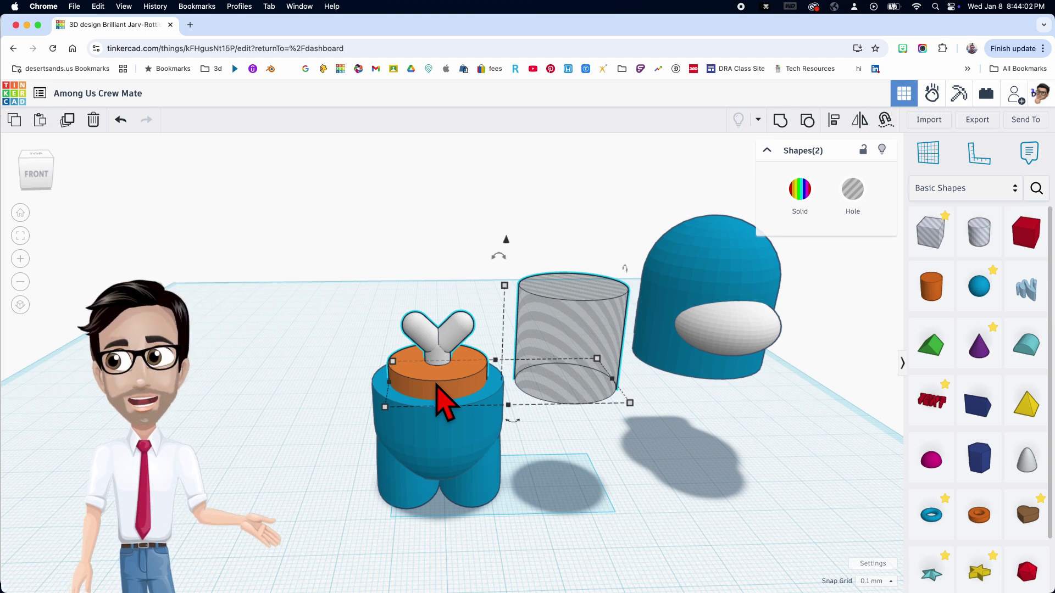
pyautogui.press('l')
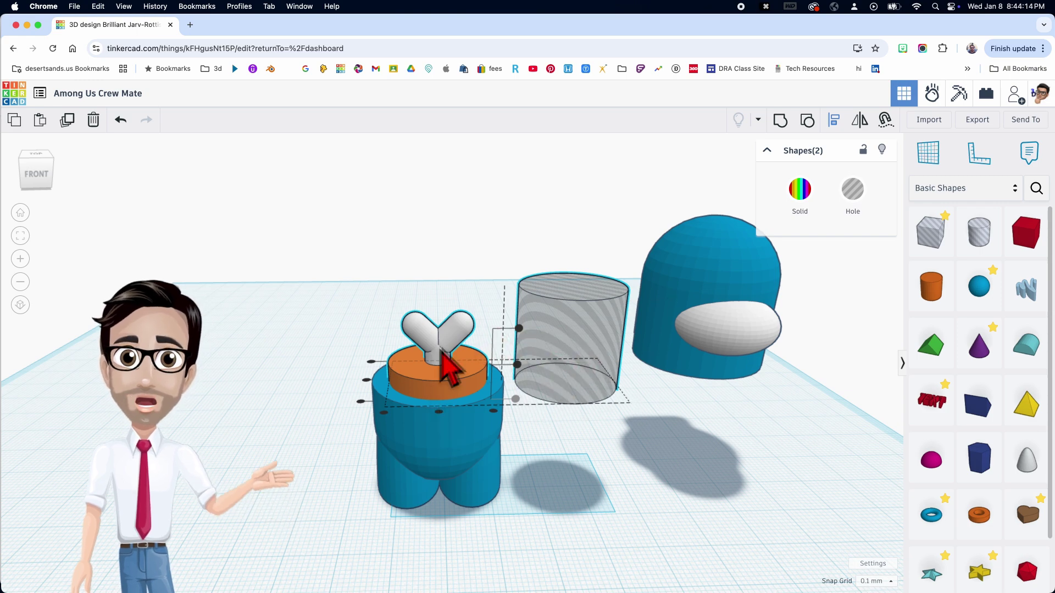
pyautogui.click(439, 412)
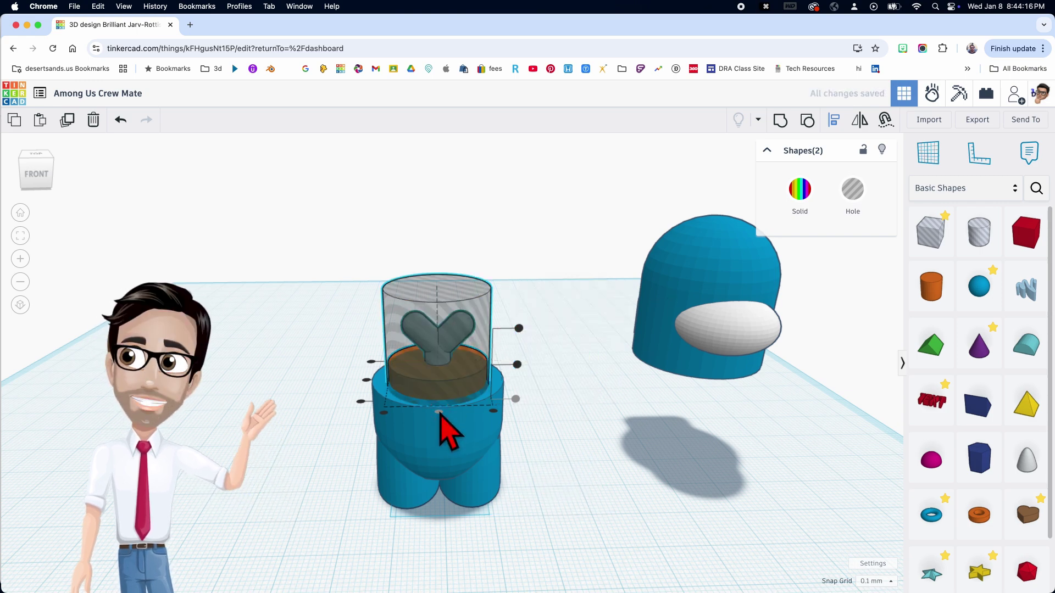
pyautogui.moveTo(374, 409); pyautogui.dragTo(374, 342, button='right')
pyautogui.moveTo(520, 370); pyautogui.dragTo(398, 384, button='right')
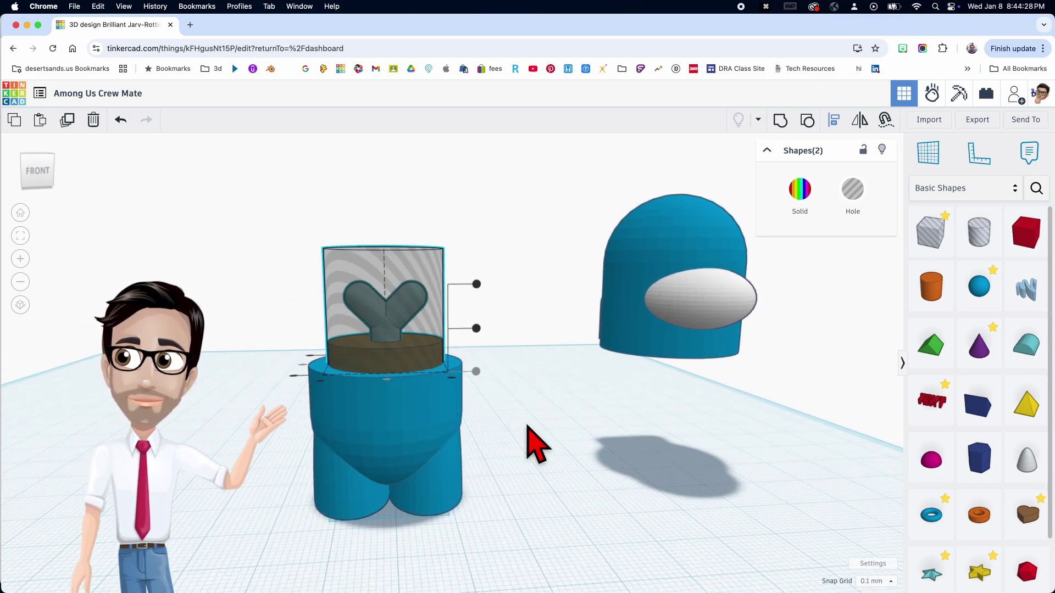
# - Shorten the hole cylinder to about 14.2 tall
pyautogui.click(431, 347)
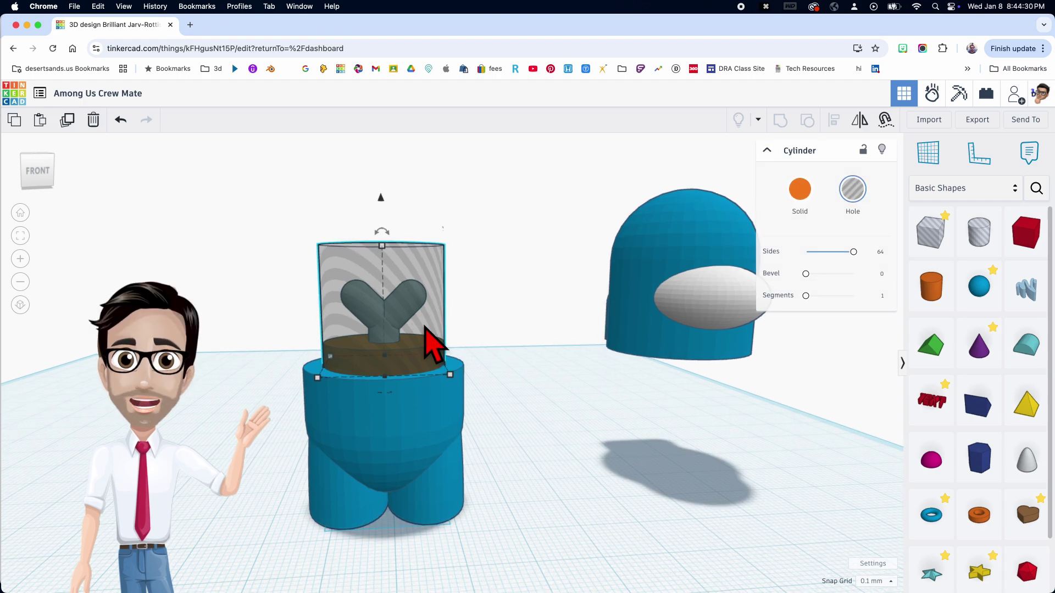
pyautogui.scroll(1, 432, 346)
pyautogui.scroll(2, 405, 274)
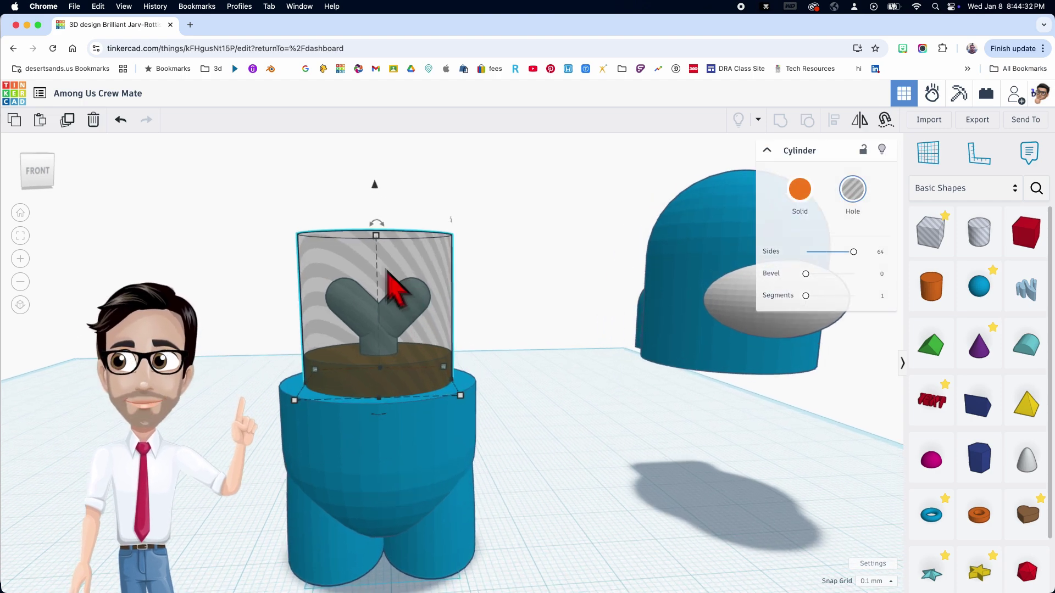
pyautogui.moveTo(377, 240); pyautogui.dragTo(376, 270)
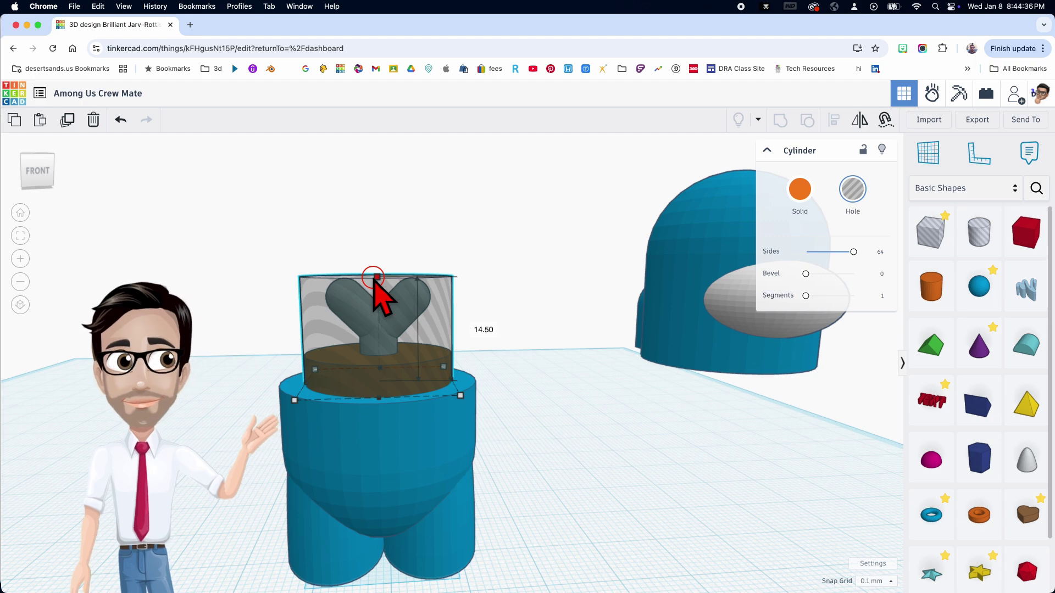
pyautogui.moveTo(376, 280); pyautogui.dragTo(376, 282)
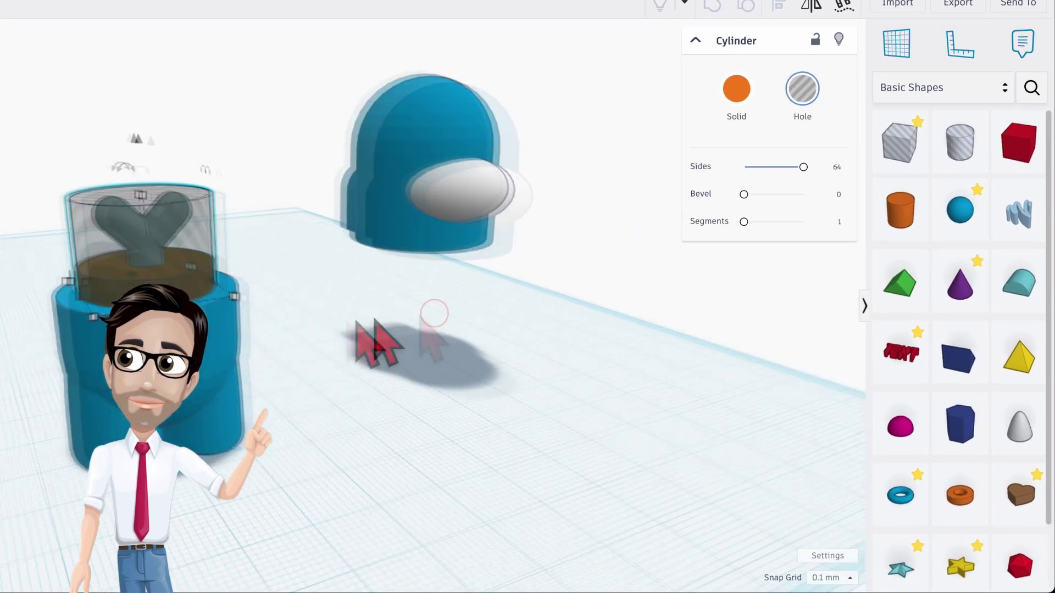
# - Add a 20.25 by 20.25 half sphere beside the body and make it a hole
pyautogui.moveTo(900, 428); pyautogui.dragTo(381, 453)
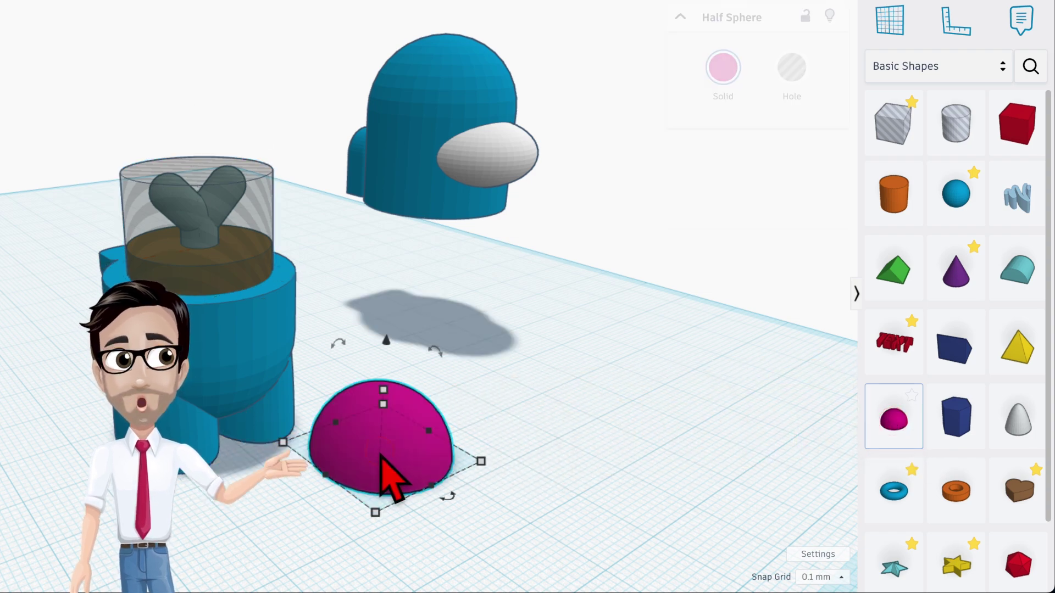
pyautogui.click(488, 406)
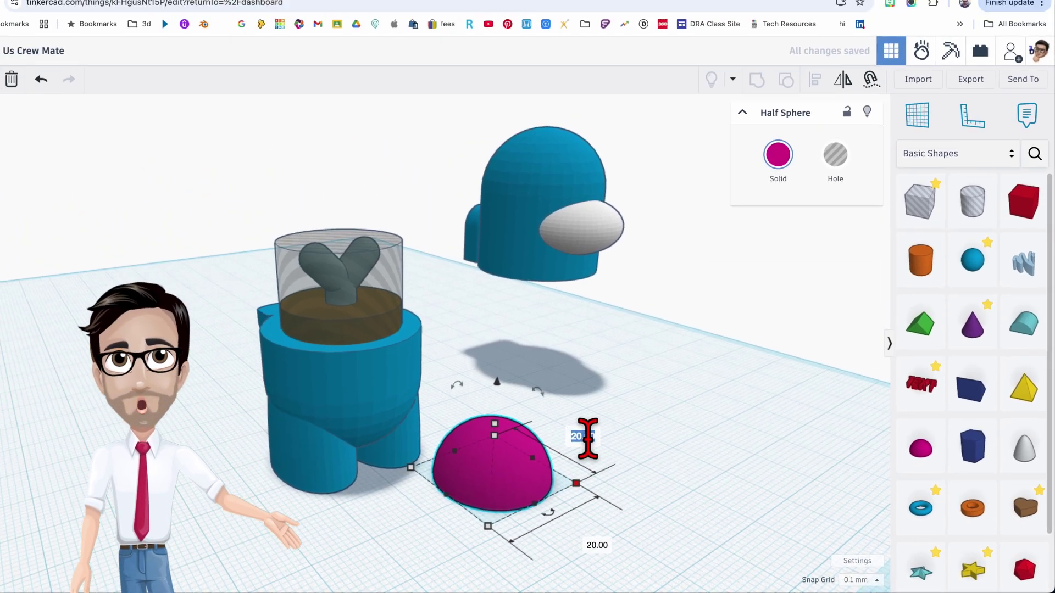
pyautogui.write('20.25')
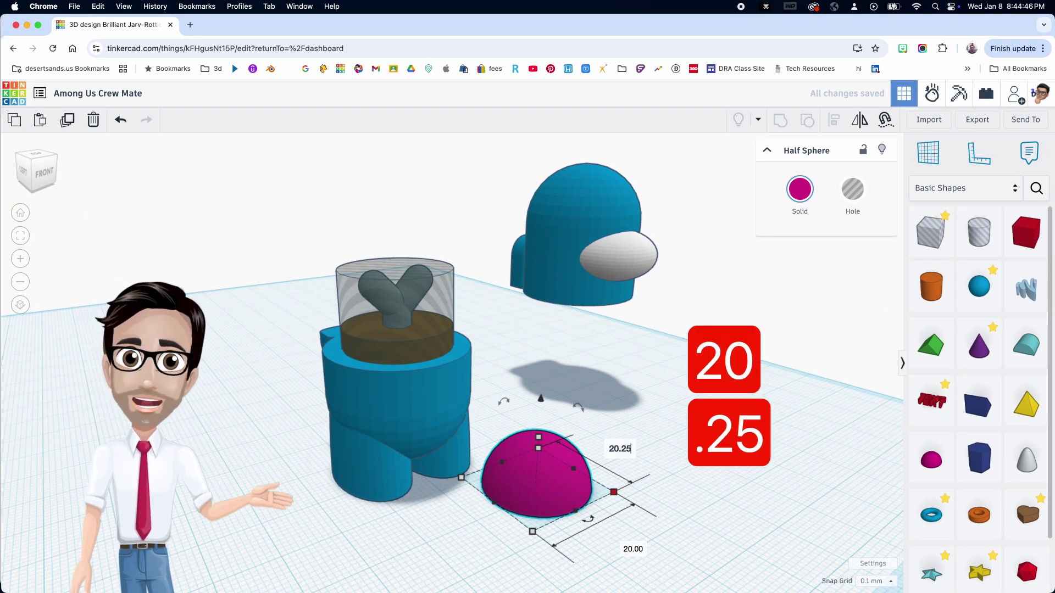
pyautogui.press('Return')
pyautogui.write('20.25')
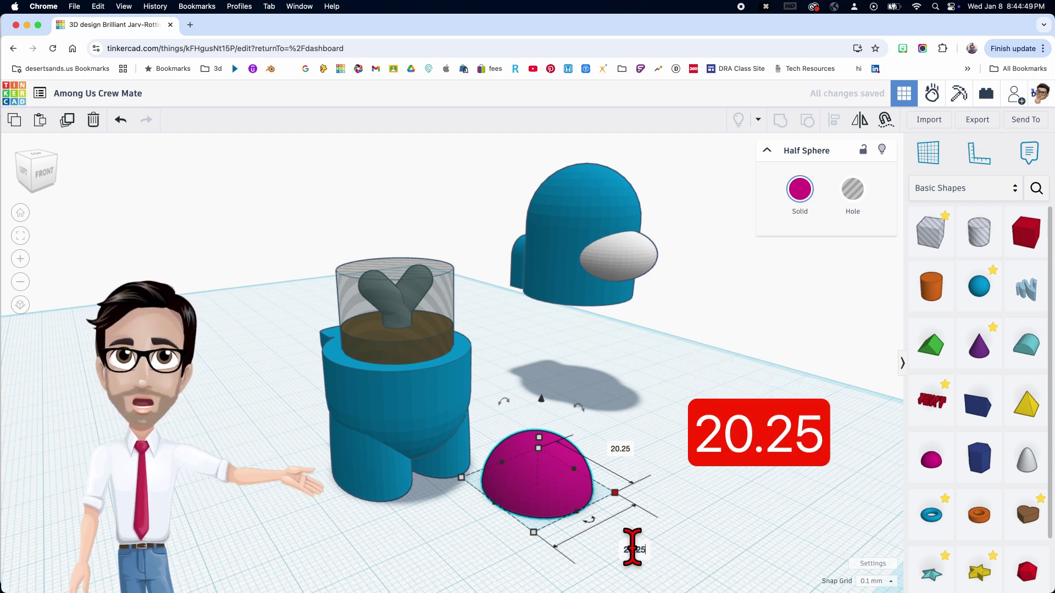
pyautogui.press('Return')
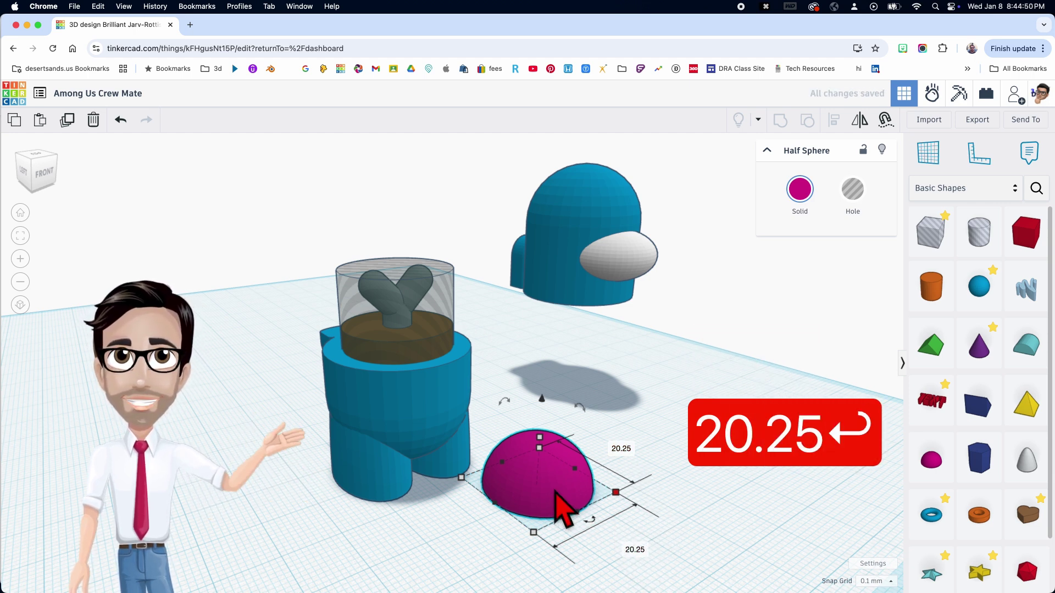
pyautogui.click(852, 192)
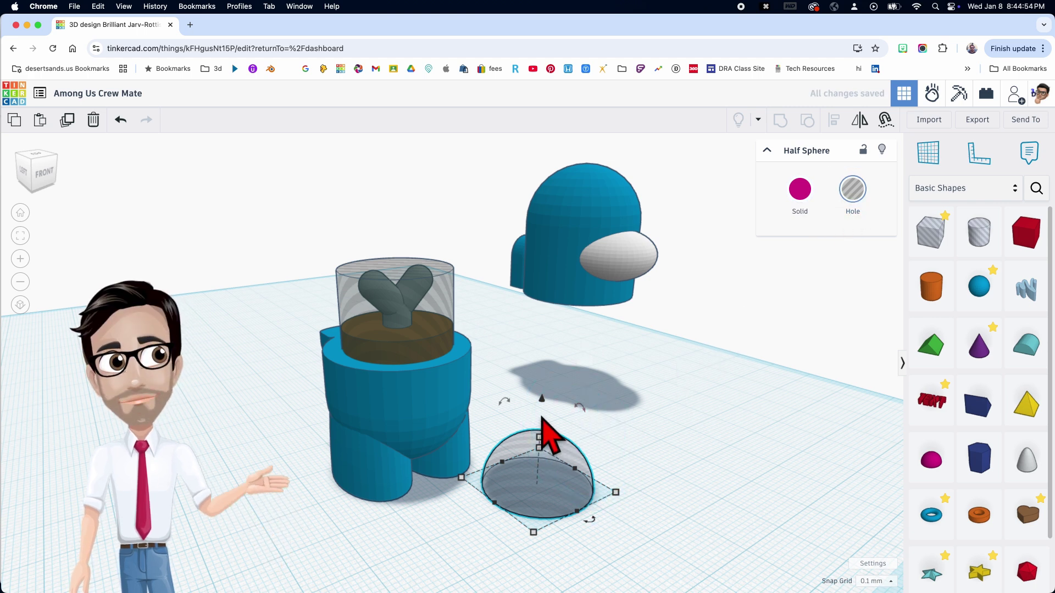
pyautogui.moveTo(543, 399); pyautogui.dragTo(534, 379)
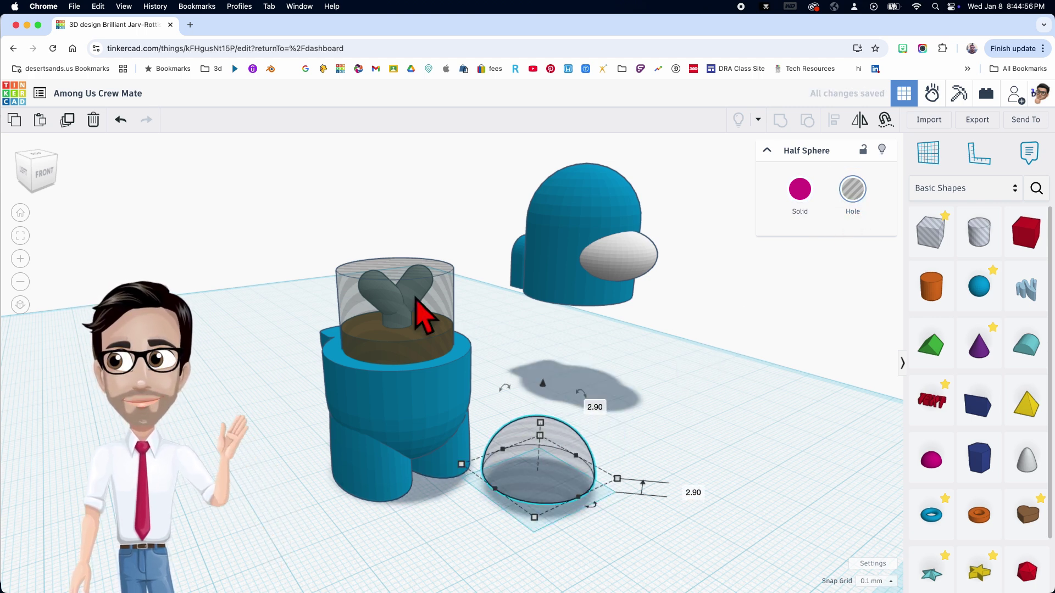
pyautogui.press('super+z')
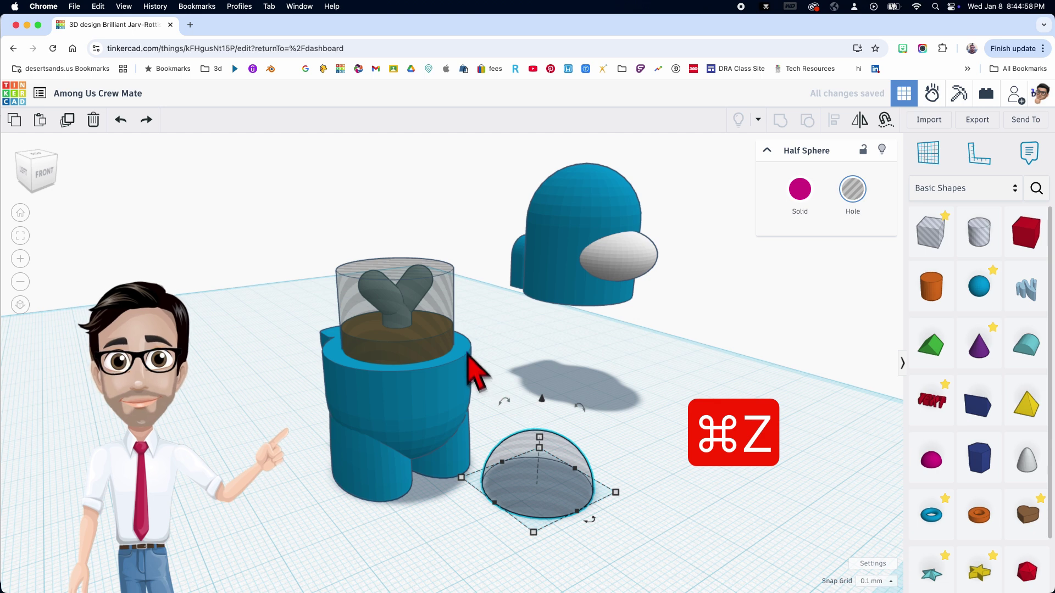
# - Set the hole cylinder's height to exactly 14
pyautogui.click(412, 295)
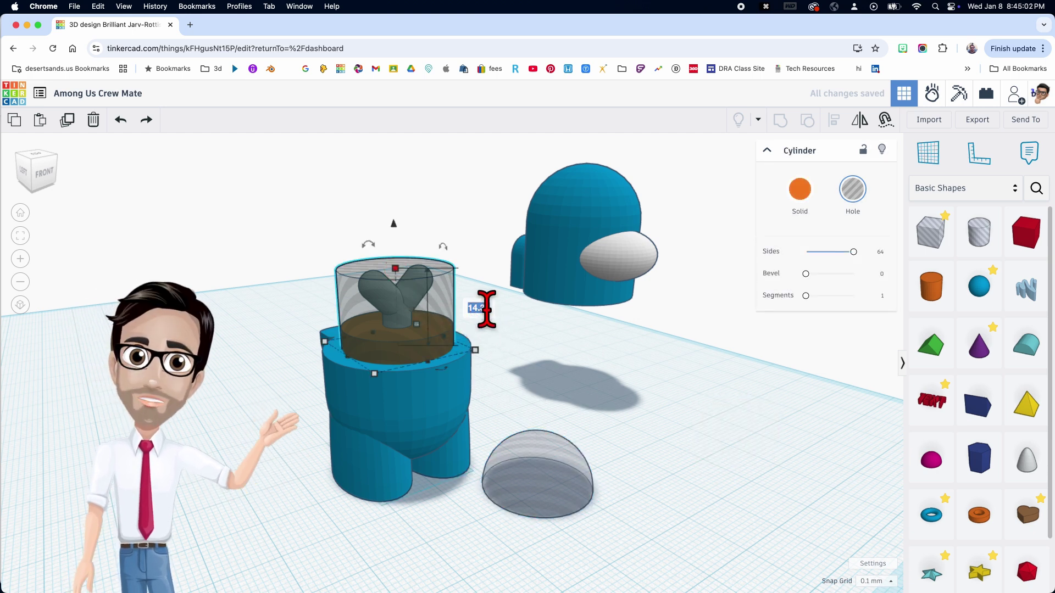
pyautogui.write('14')
pyautogui.press('Return')
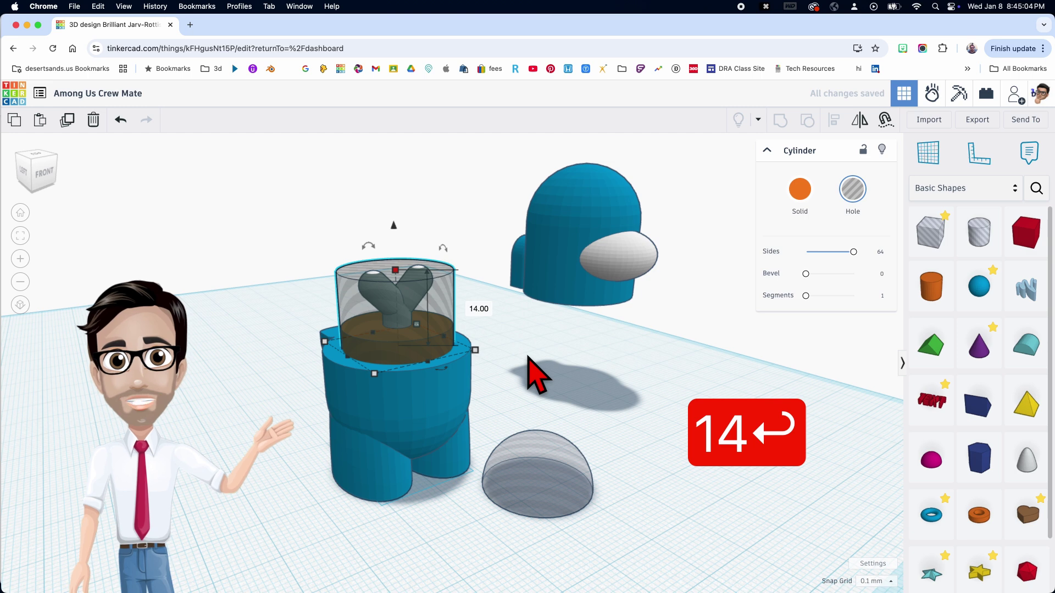
pyautogui.click(524, 357)
pyautogui.click(454, 324)
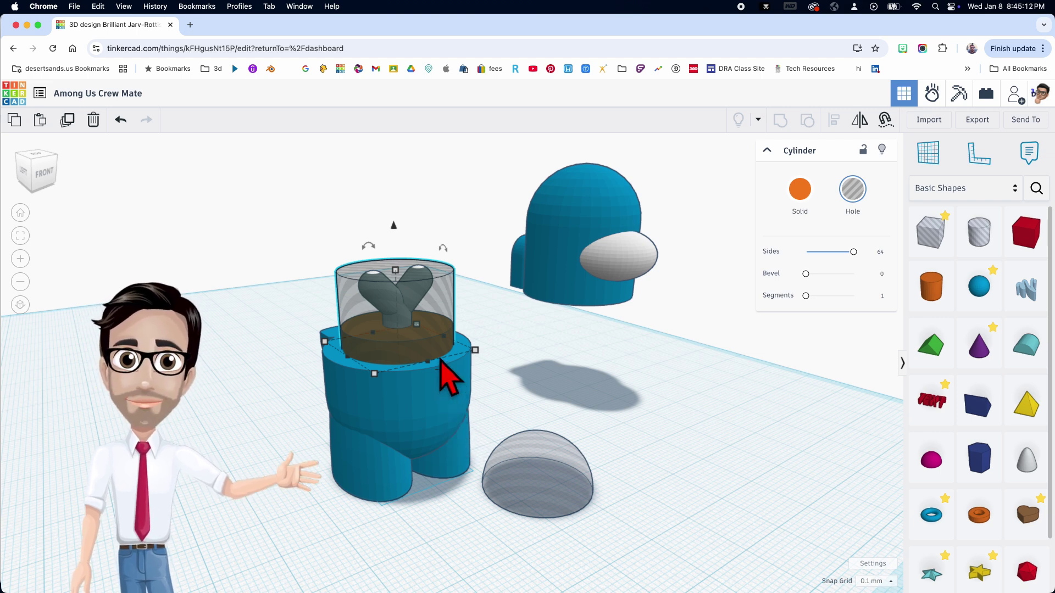
# - Lift the half-sphere hole to elevation 39 and select it together with the hole cylinder
pyautogui.click(519, 445)
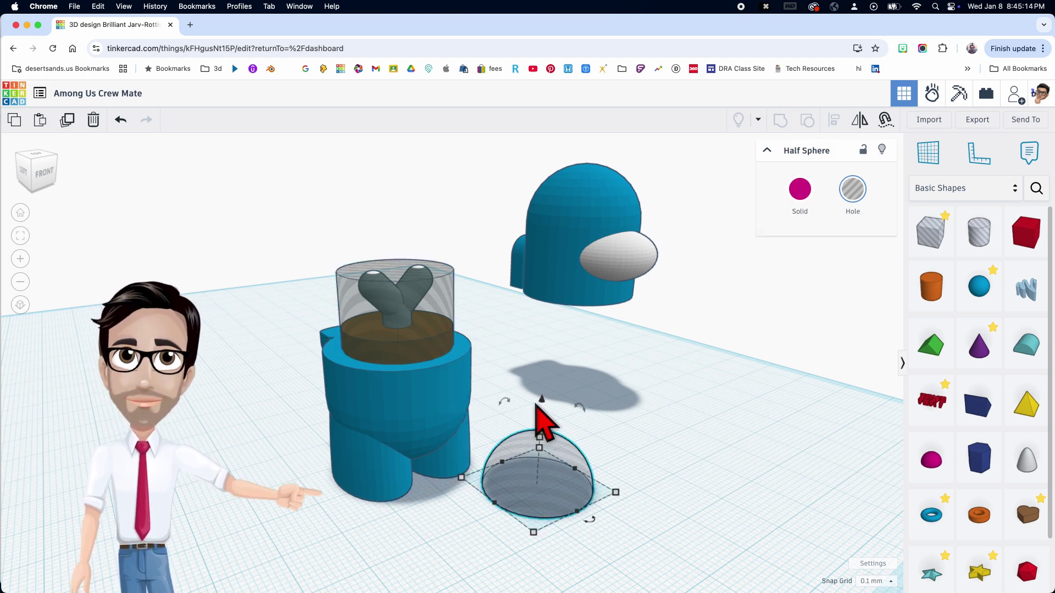
pyautogui.moveTo(541, 402); pyautogui.dragTo(540, 351)
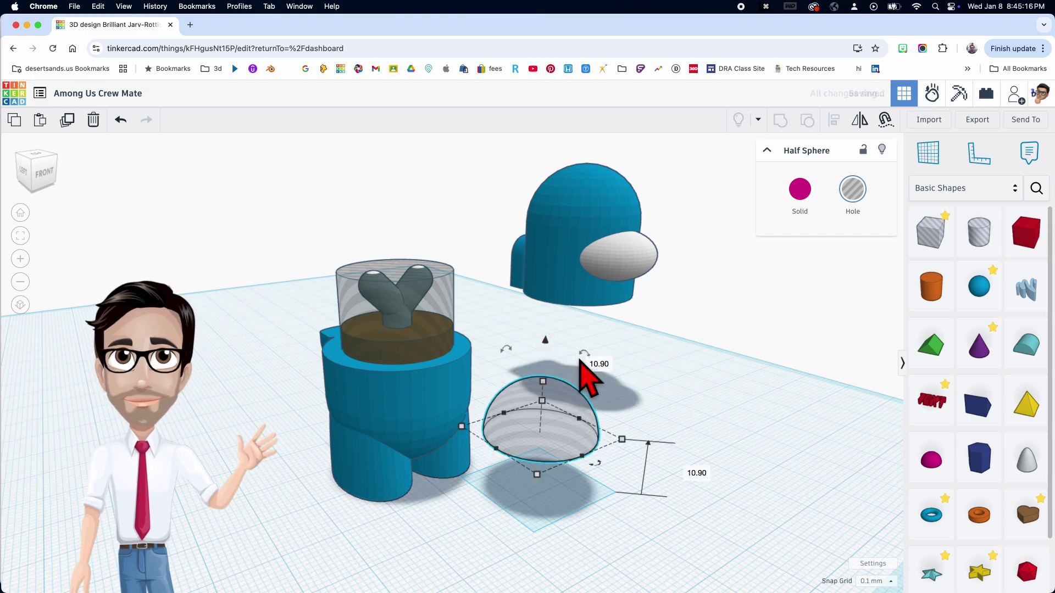
pyautogui.write('39')
pyautogui.press('Return')
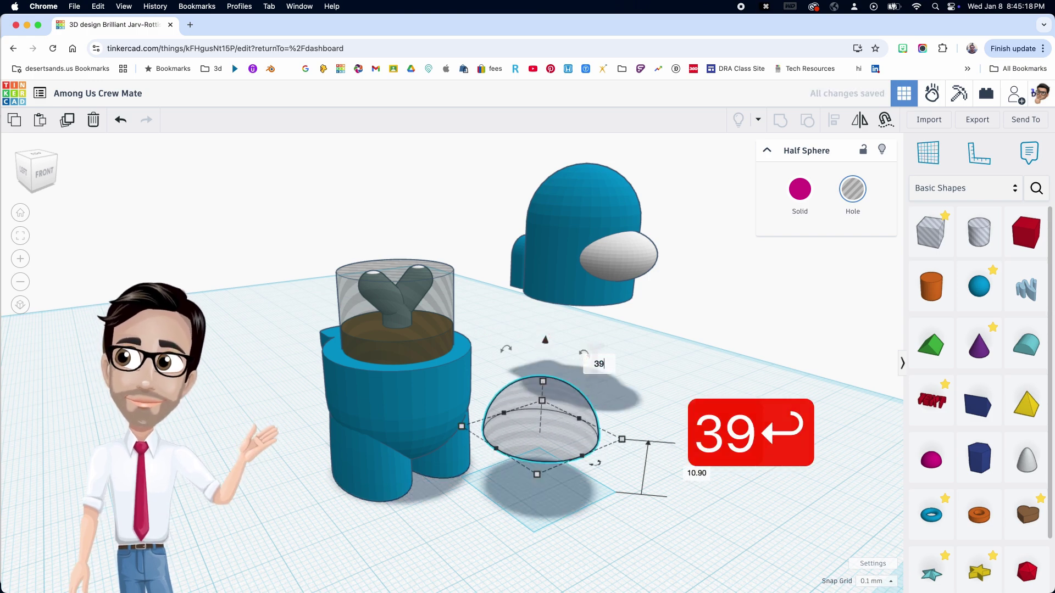
pyautogui.moveTo(588, 371); pyautogui.dragTo(565, 228, button='right')
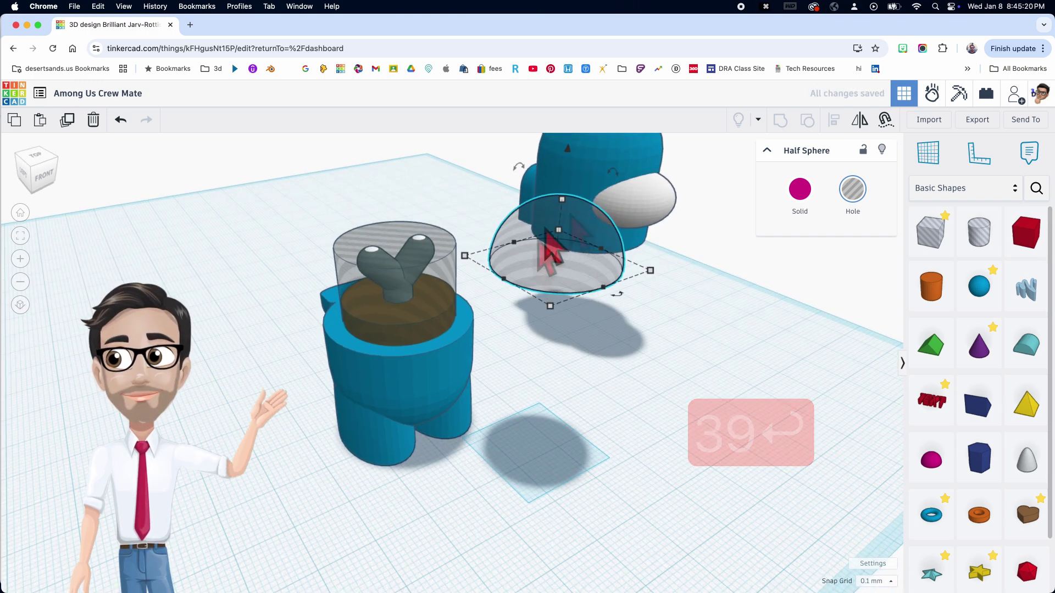
pyautogui.keyDown('shift'); pyautogui.click(379, 250); pyautogui.keyUp('shift')
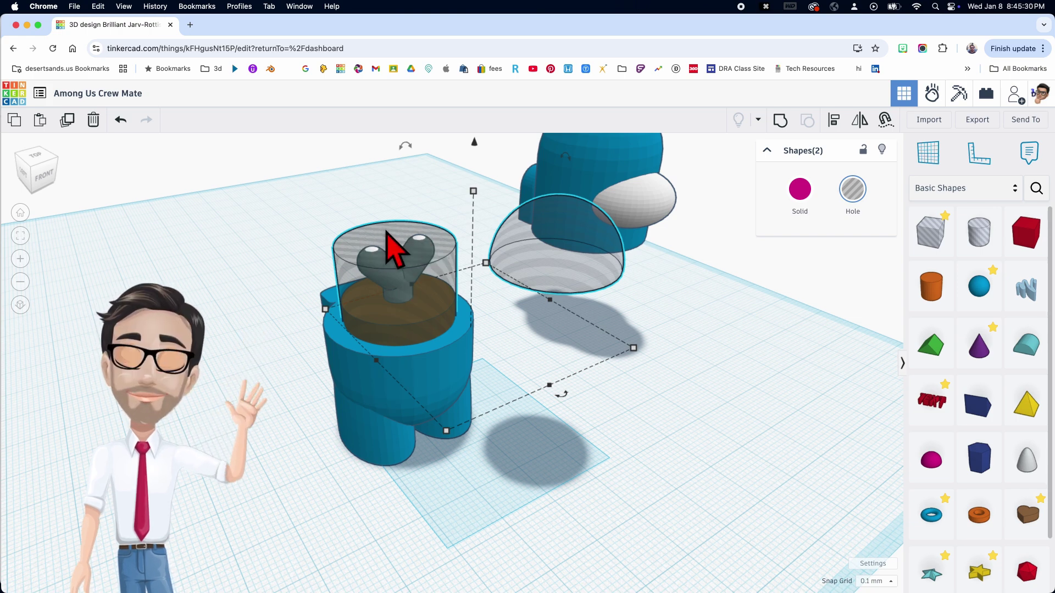
# - Align the half-sphere hole centred over the hole cylinder
pyautogui.press('l')
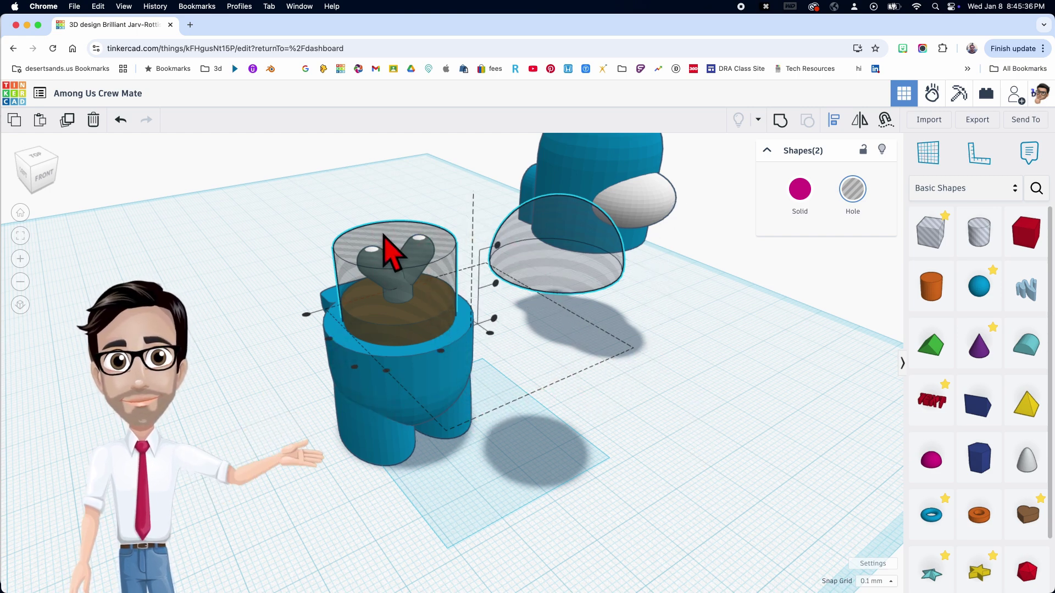
pyautogui.moveTo(337, 416); pyautogui.dragTo(577, 315, button='right')
pyautogui.click(370, 403)
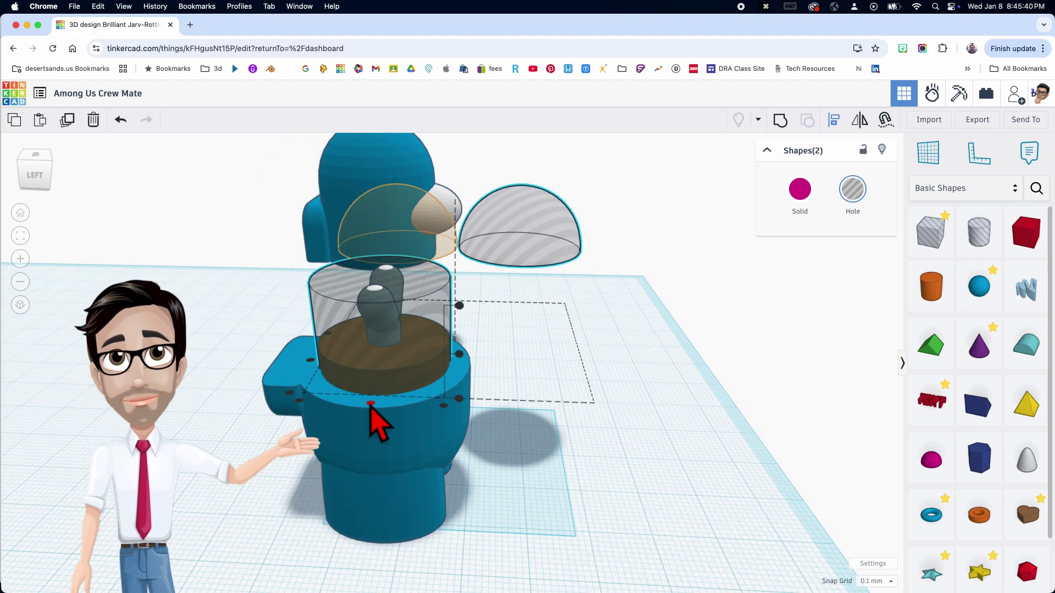
pyautogui.moveTo(529, 410); pyautogui.dragTo(464, 343, button='right')
pyautogui.click(492, 393)
pyautogui.scroll(4, 464, 343)
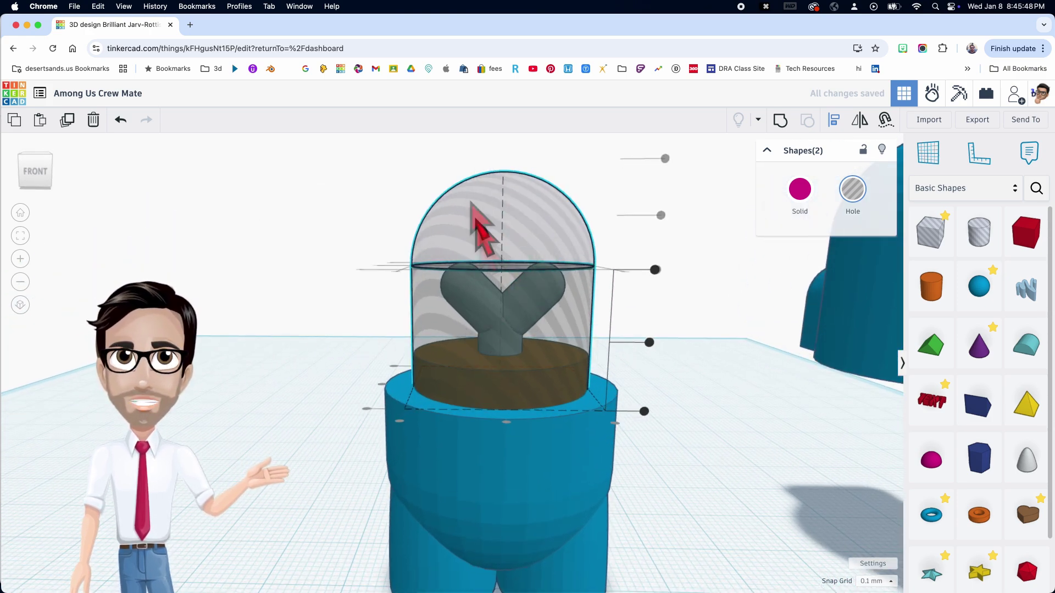
# - Group the dome and cylinder holes into one dome-topped hole
pyautogui.press('super+g')
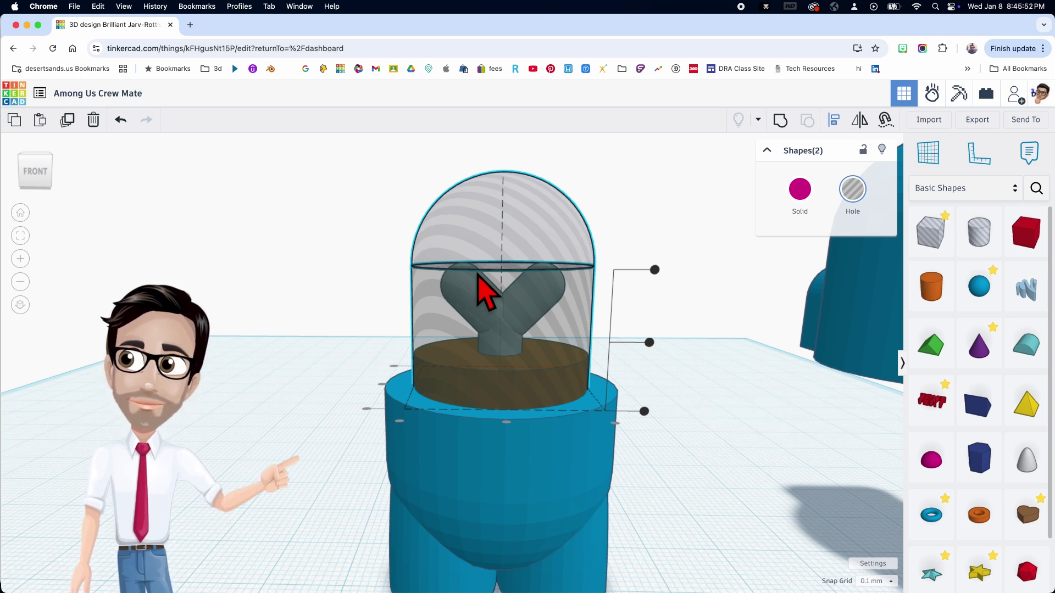
pyautogui.click(687, 399)
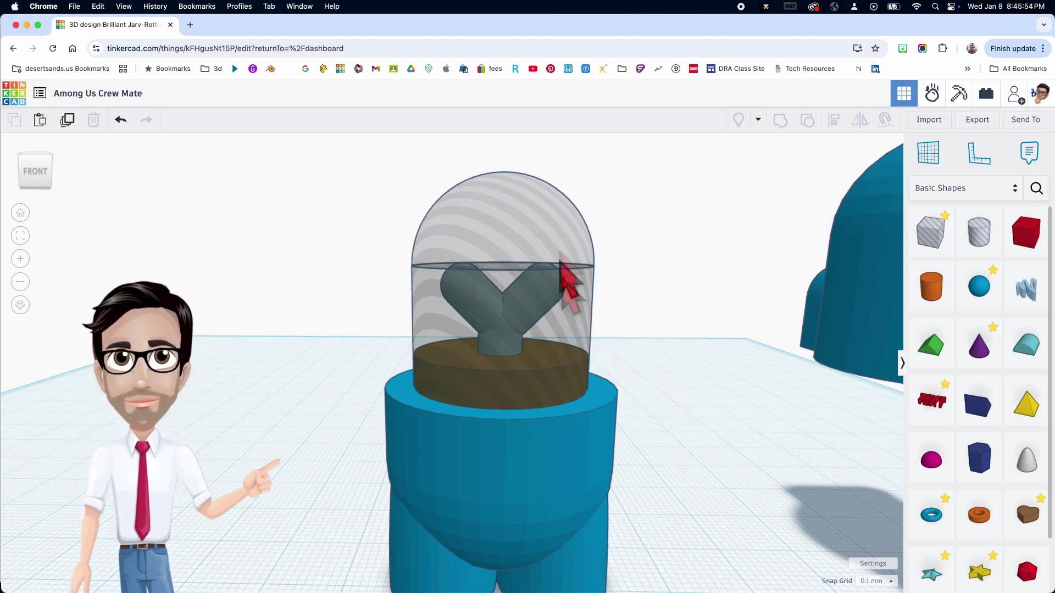
pyautogui.click(559, 224)
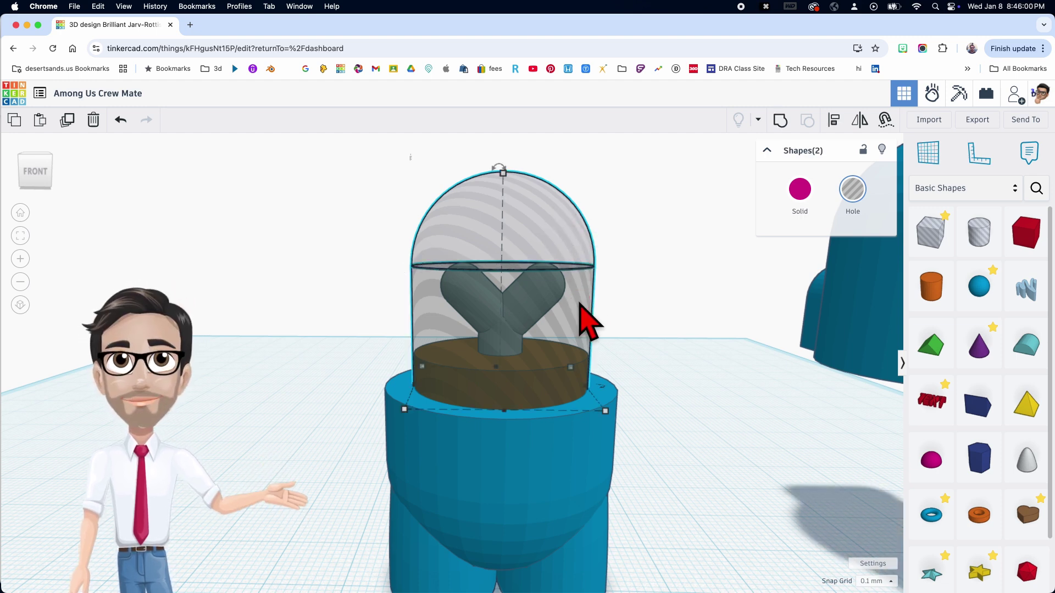
pyautogui.press('super+g')
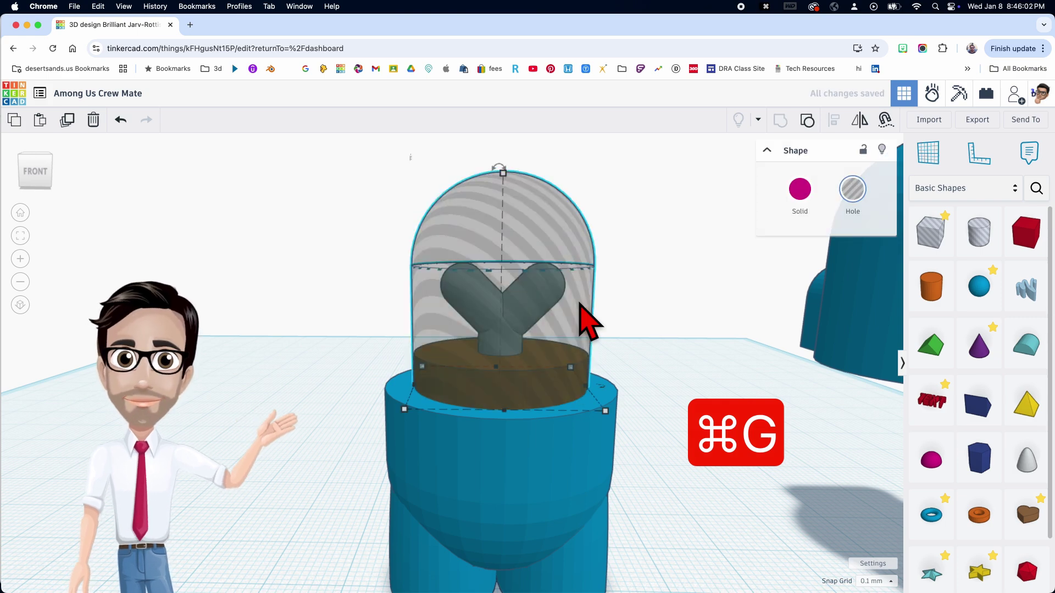
# - Hide the grouped helmet hole, undoing an accidental move of the disc
pyautogui.scroll(-2, 581, 325)
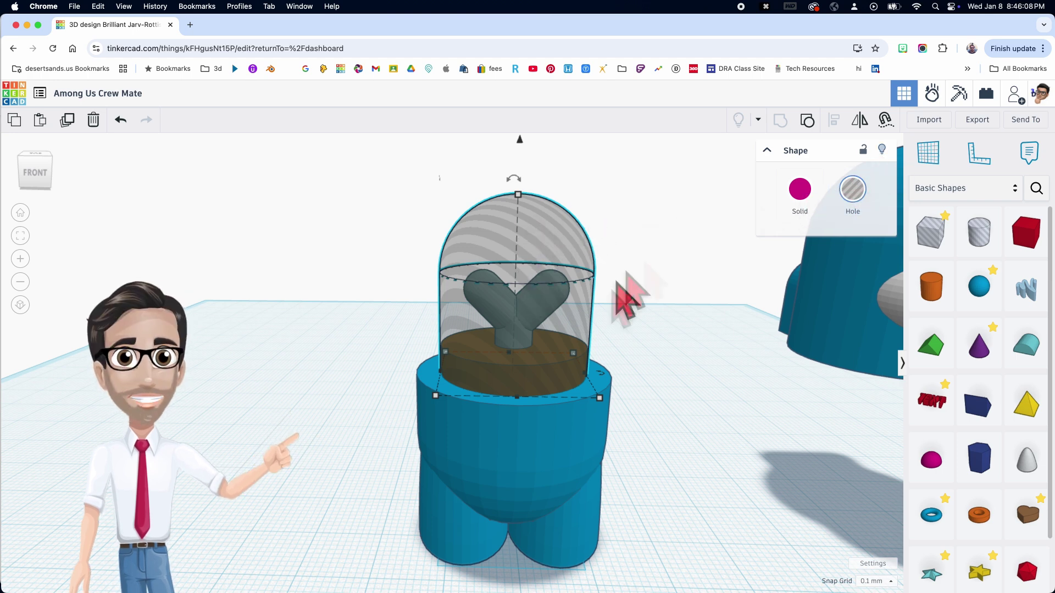
pyautogui.click(882, 150)
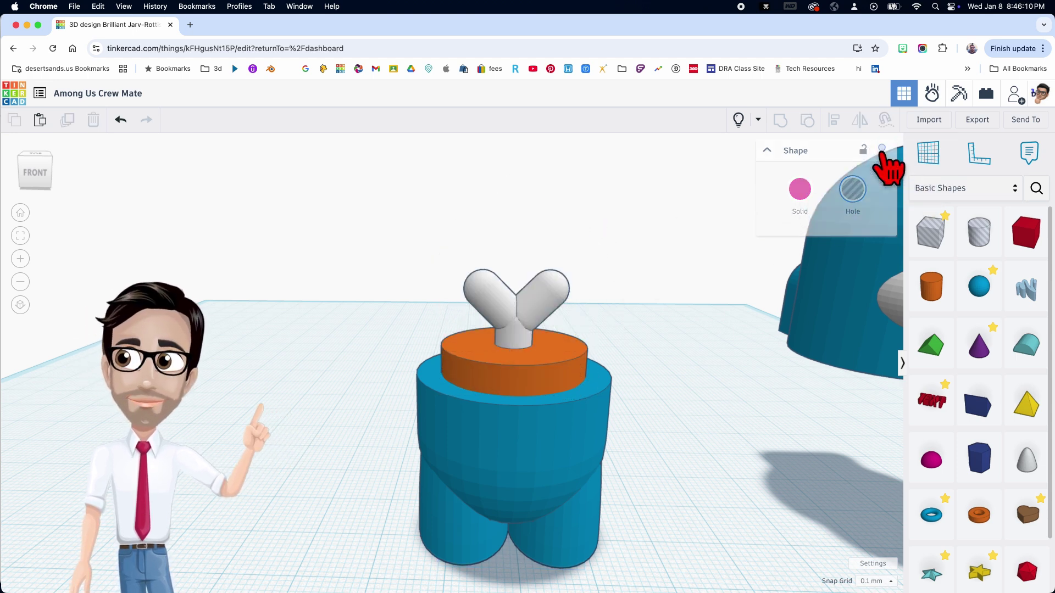
pyautogui.click(581, 334)
pyautogui.moveTo(582, 333); pyautogui.dragTo(593, 316)
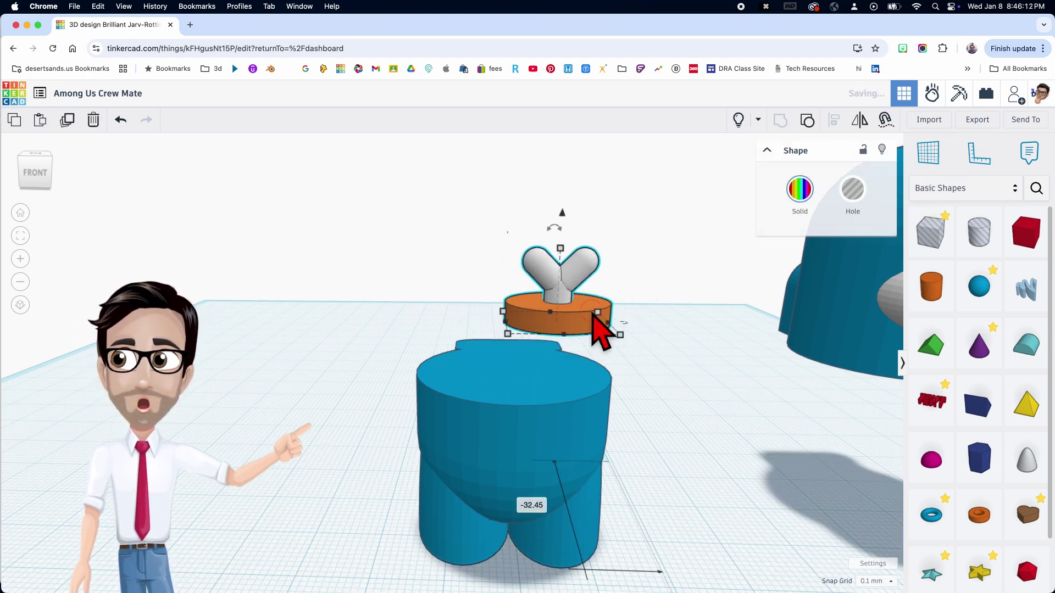
pyautogui.press('super+z')
# - Group the blue body with the disc and Y-shaped peg into one shape
pyautogui.moveTo(369, 251); pyautogui.dragTo(642, 545)
pyautogui.press('super+g')
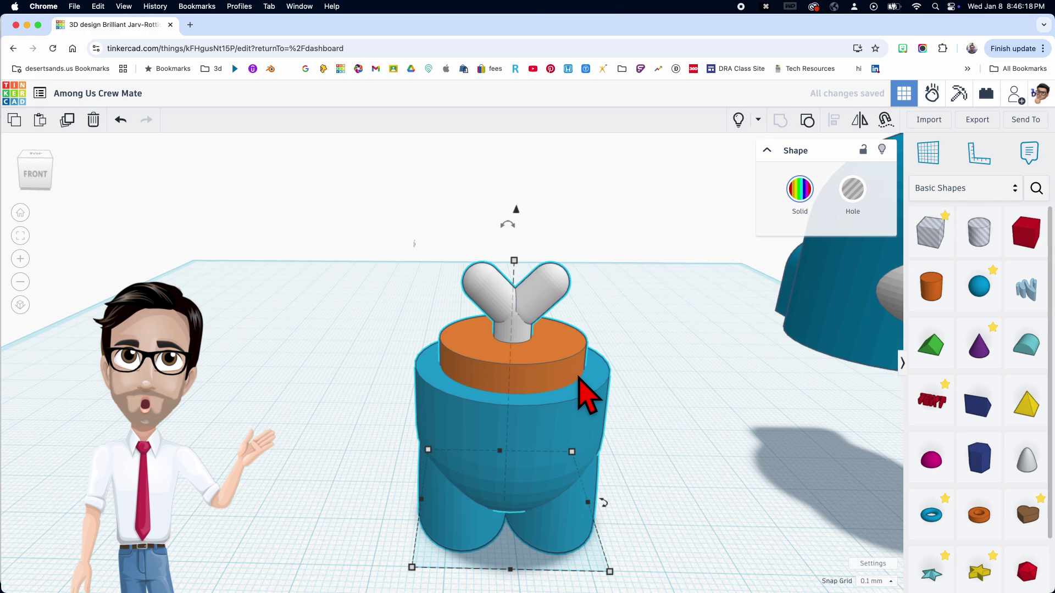
pyautogui.moveTo(595, 396); pyautogui.dragTo(471, 401, button='right')
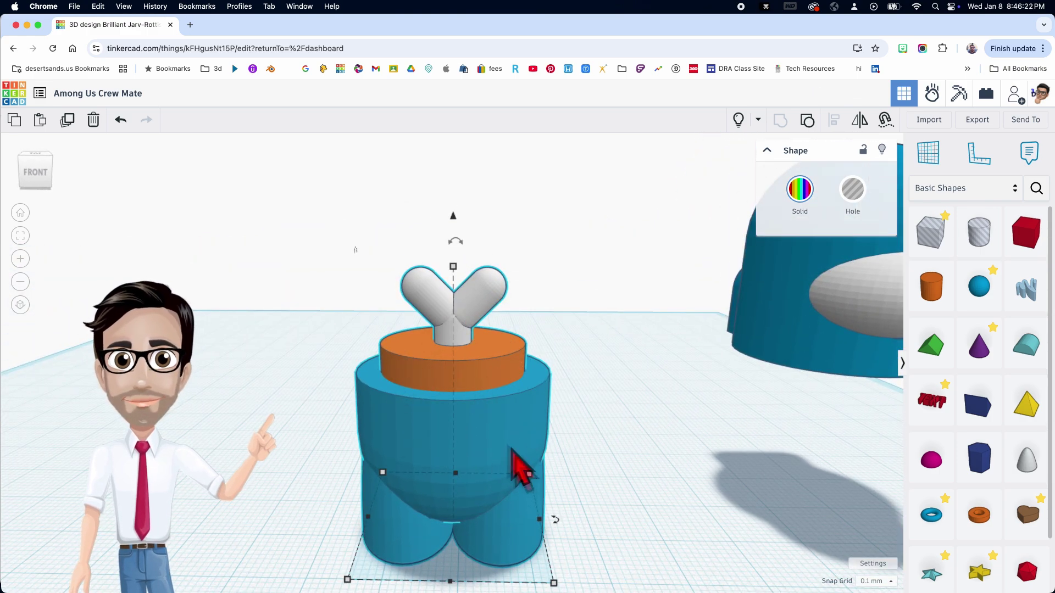
pyautogui.moveTo(490, 457); pyautogui.dragTo(496, 449, button='middle')
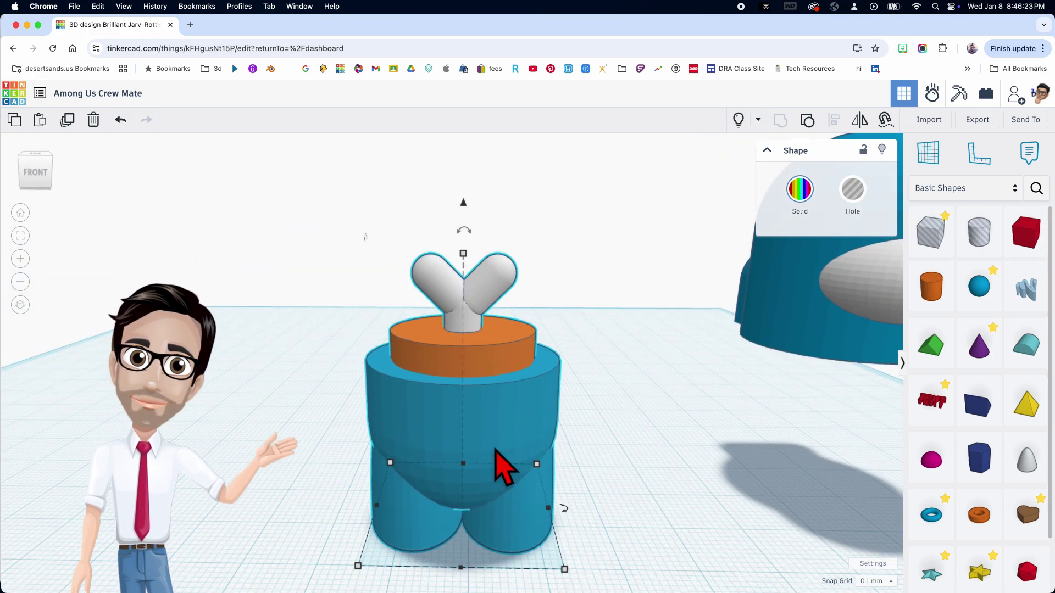
# - Show all hidden shapes and inspect the head with its white visor seated on the keyed body
pyautogui.click(738, 120)
pyautogui.click(634, 365)
pyautogui.moveTo(636, 370); pyautogui.dragTo(746, 320, button='right')
pyautogui.moveTo(743, 316); pyautogui.dragTo(357, 361)
pyautogui.scroll(10, 407, 401)
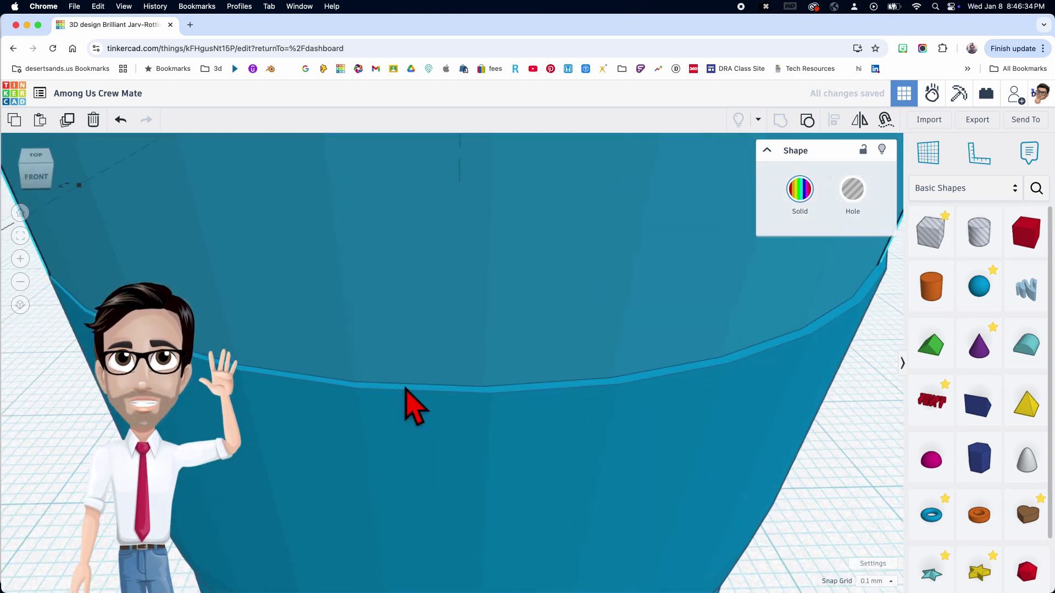
pyautogui.moveTo(416, 387)
pyautogui.mouseDown(button='right')
pyautogui.moveTo(428, 354)
pyautogui.moveTo(415, 379)
pyautogui.mouseUp(button='right')
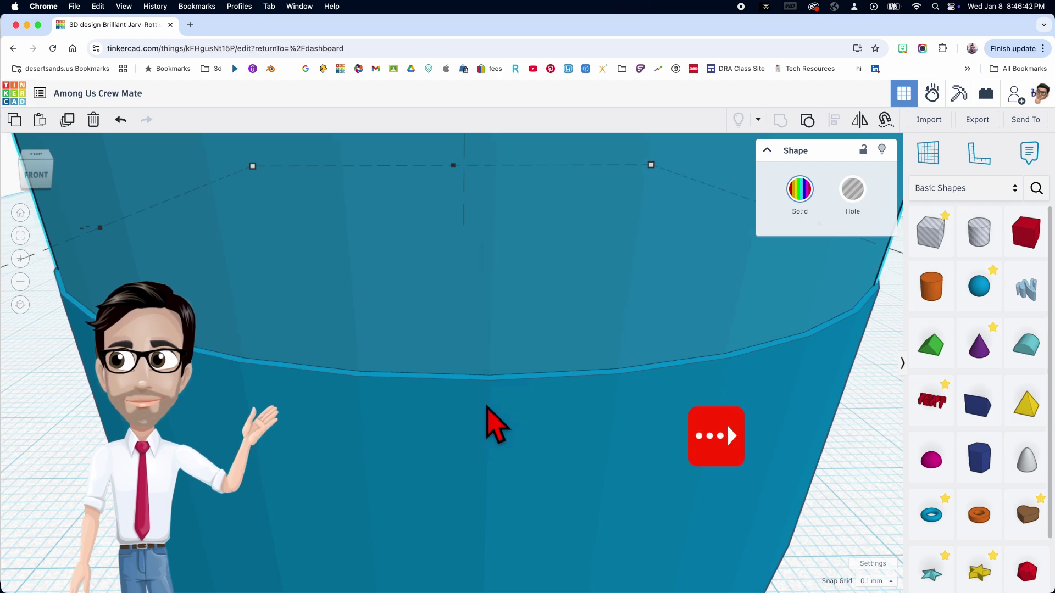
pyautogui.moveTo(487, 407); pyautogui.dragTo(649, 448, button='right')
pyautogui.scroll(-5, 469, 388)
pyautogui.scroll(-4, 654, 448)
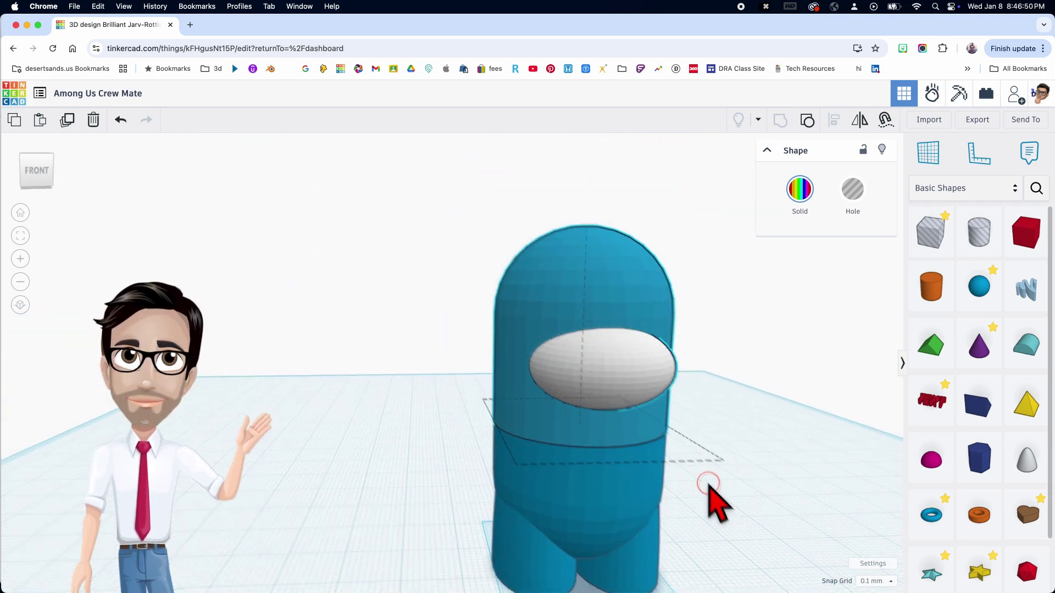
pyautogui.moveTo(707, 487); pyautogui.dragTo(675, 459, button='right')
pyautogui.click(547, 423)
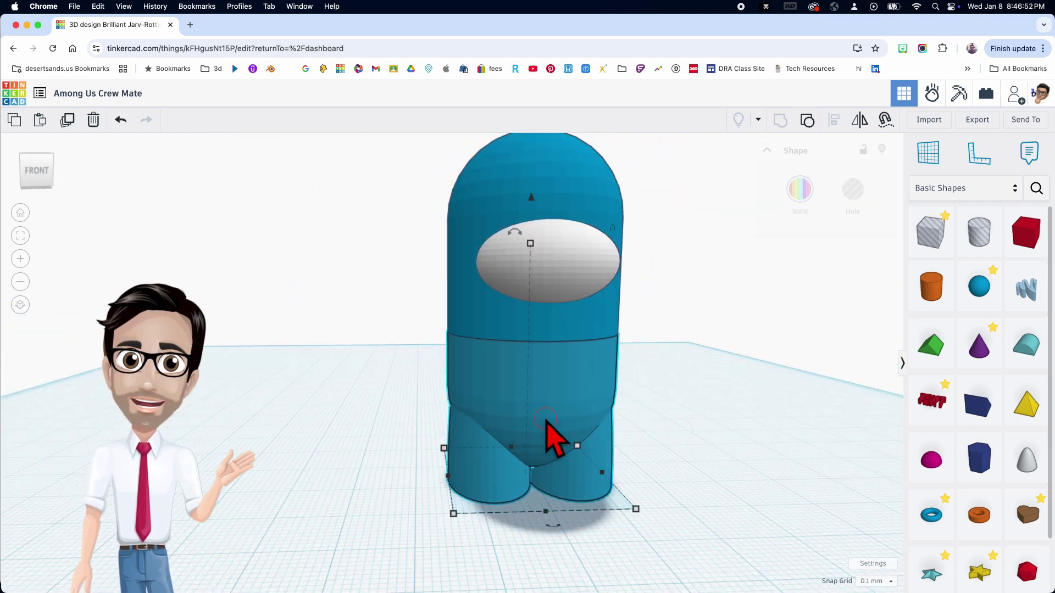
# - Hide the body and legs, then group the head with its inner hole to hollow it
pyautogui.click(882, 149)
pyautogui.moveTo(667, 377); pyautogui.dragTo(553, 428, button='right')
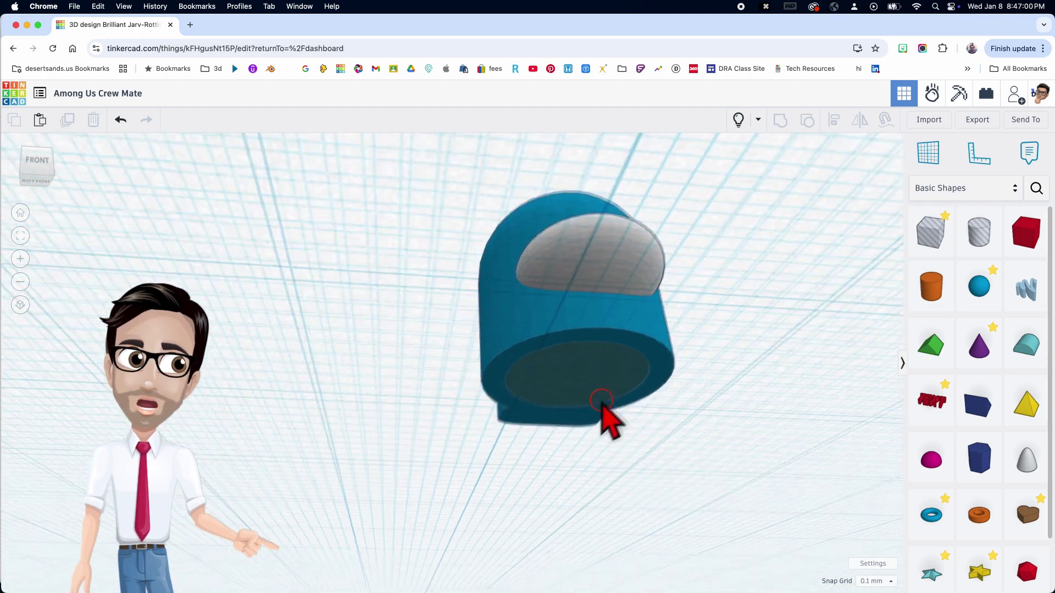
pyautogui.moveTo(742, 330); pyautogui.dragTo(707, 384, button='right')
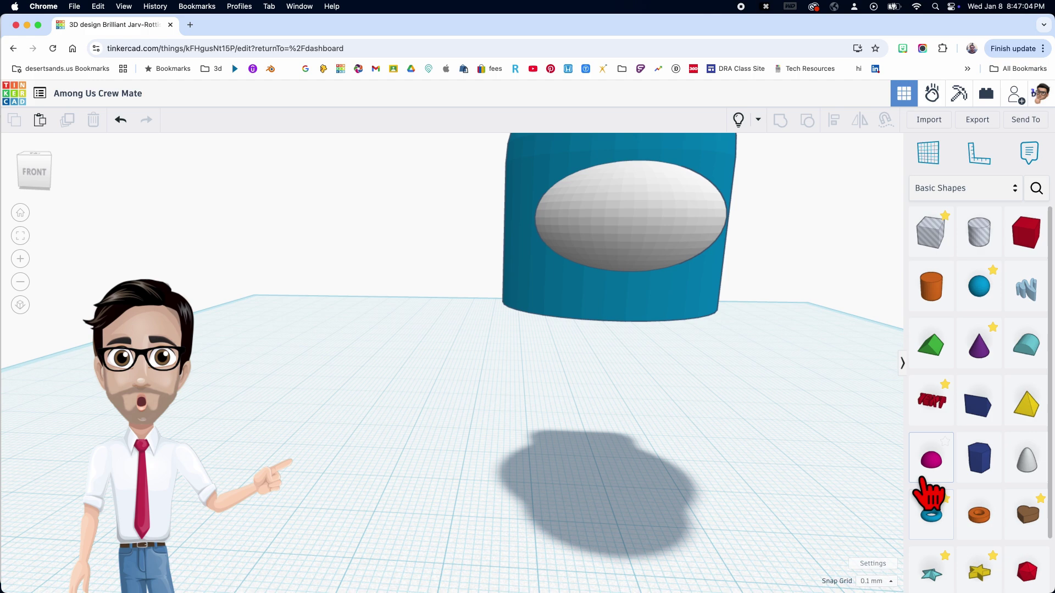
pyautogui.moveTo(879, 489); pyautogui.dragTo(736, 335, button='right')
pyautogui.moveTo(752, 242); pyautogui.dragTo(526, 411)
pyautogui.press('super+g')
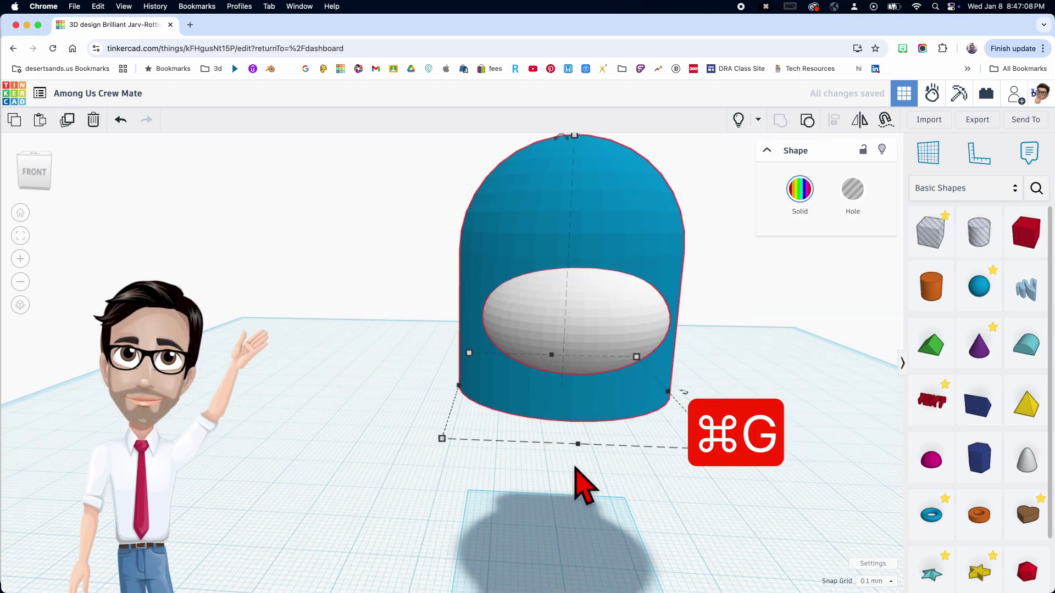
# - Show the hidden body again so the whole crewmate stands assembled
pyautogui.moveTo(576, 469); pyautogui.dragTo(593, 503, button='right')
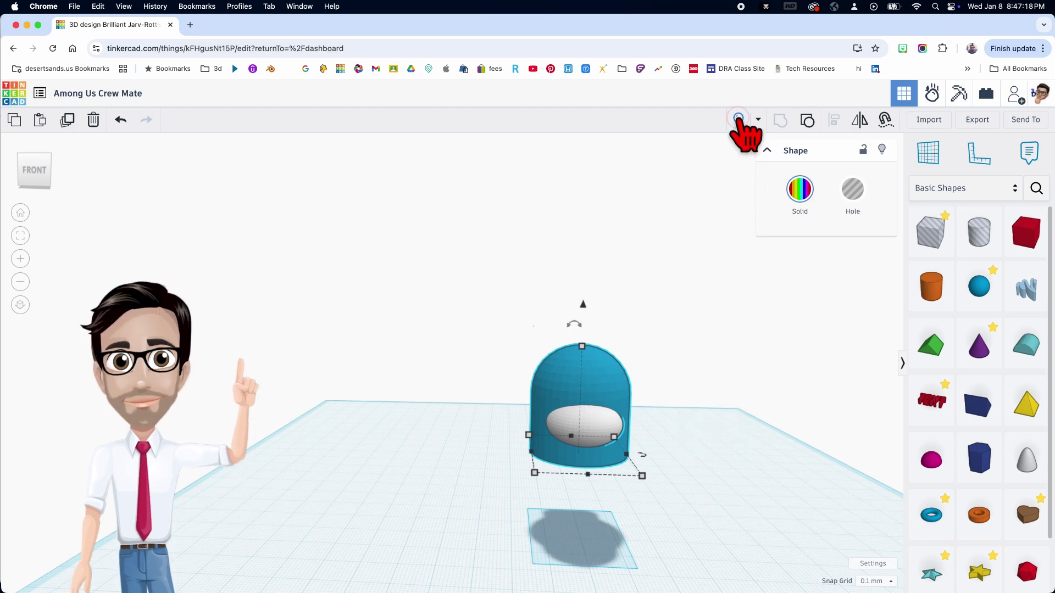
pyautogui.click(739, 119)
pyautogui.moveTo(718, 424); pyautogui.dragTo(631, 424, button='right')
pyautogui.click(687, 349)
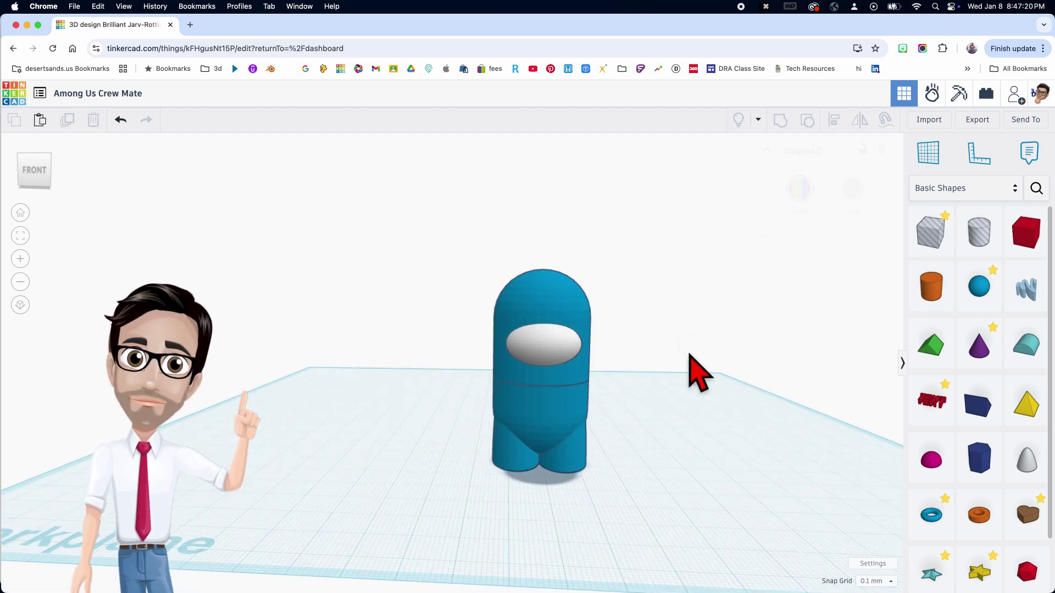
# - Make the head see-through, slide it right off the body and drop it to the workplane
pyautogui.click(536, 316)
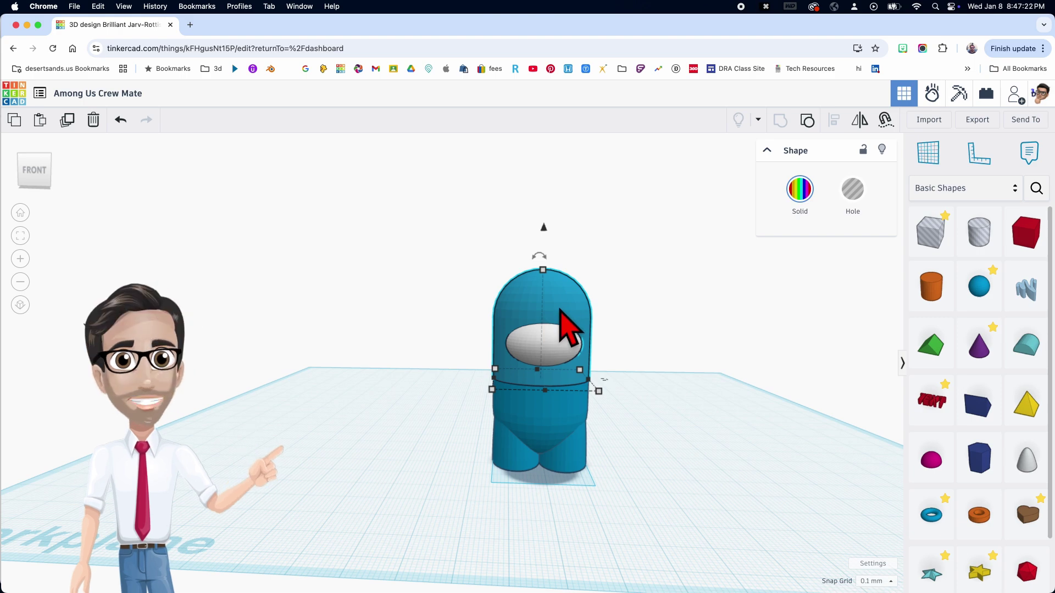
pyautogui.press('t')
pyautogui.moveTo(641, 384); pyautogui.dragTo(764, 382, button='right')
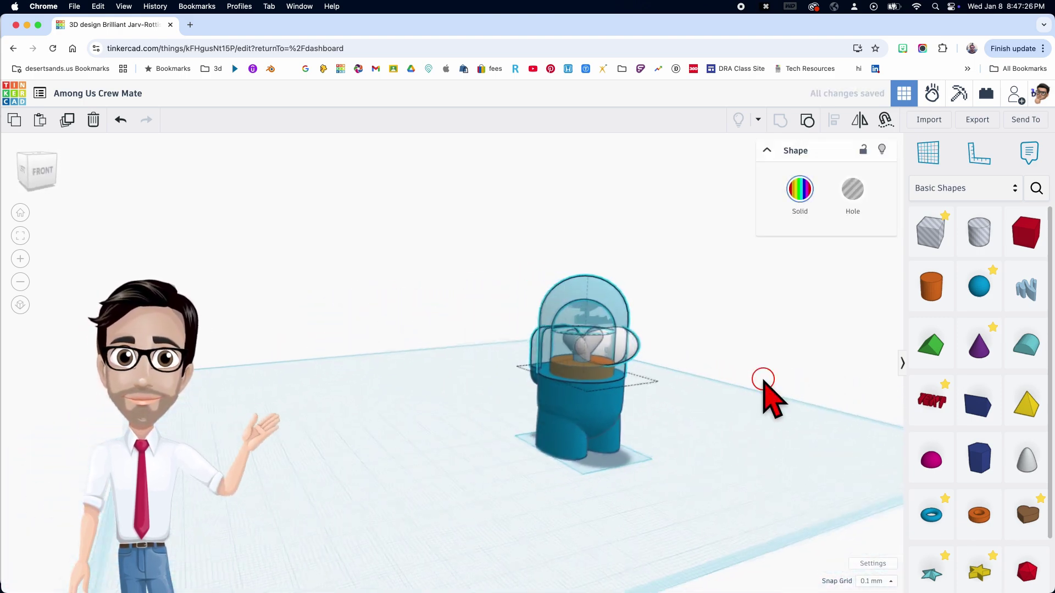
pyautogui.press('f')
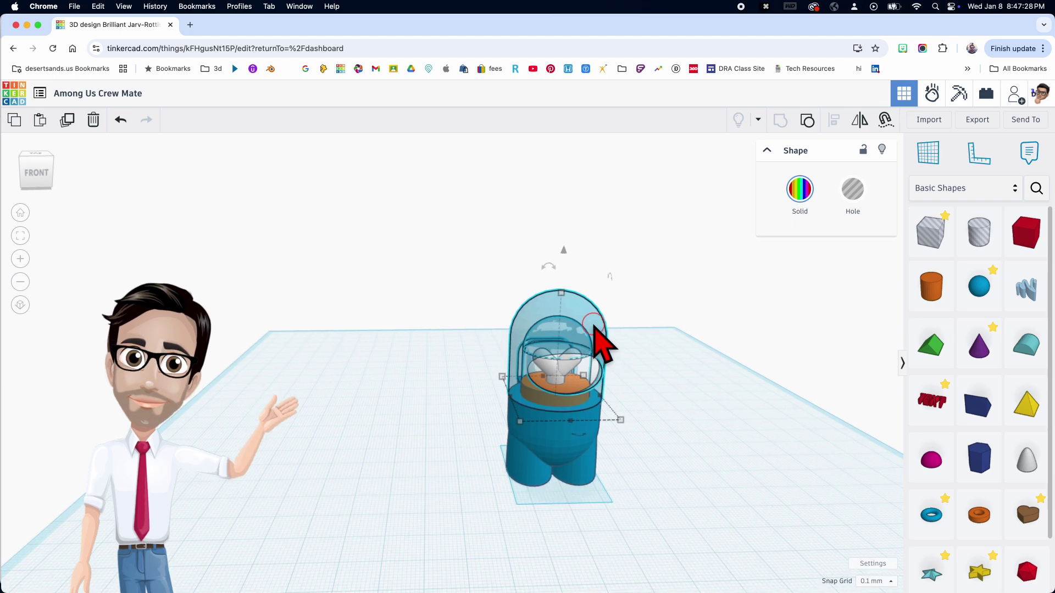
pyautogui.moveTo(595, 329); pyautogui.dragTo(743, 325)
pyautogui.press('d')
# - Orbit, zoom and pan to view both parts and the exposed wind-up key
pyautogui.moveTo(679, 495); pyautogui.dragTo(544, 412, button='right')
pyautogui.scroll(3, 560, 426)
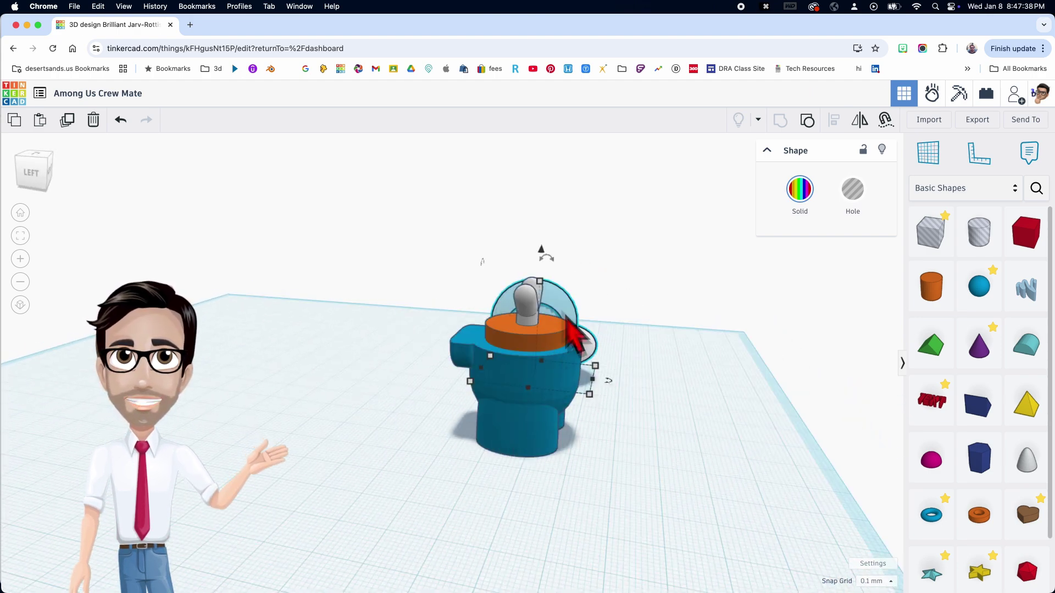
pyautogui.scroll(3, 503, 428)
pyautogui.moveTo(500, 429); pyautogui.dragTo(462, 315, button='right')
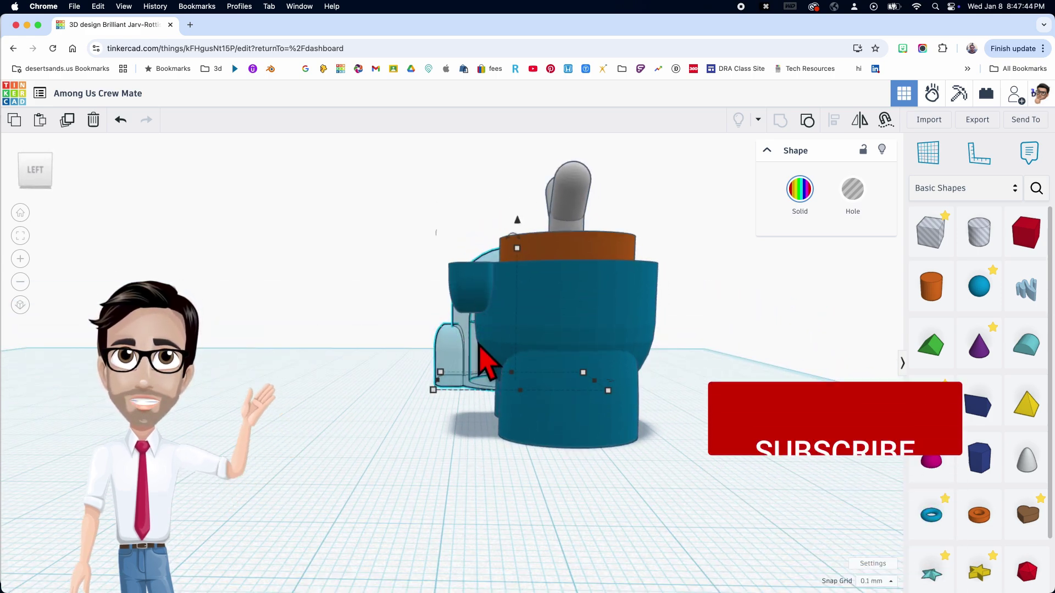
pyautogui.moveTo(478, 341); pyautogui.dragTo(455, 424, button='right')
pyautogui.moveTo(461, 435); pyautogui.dragTo(542, 436, button='middle')
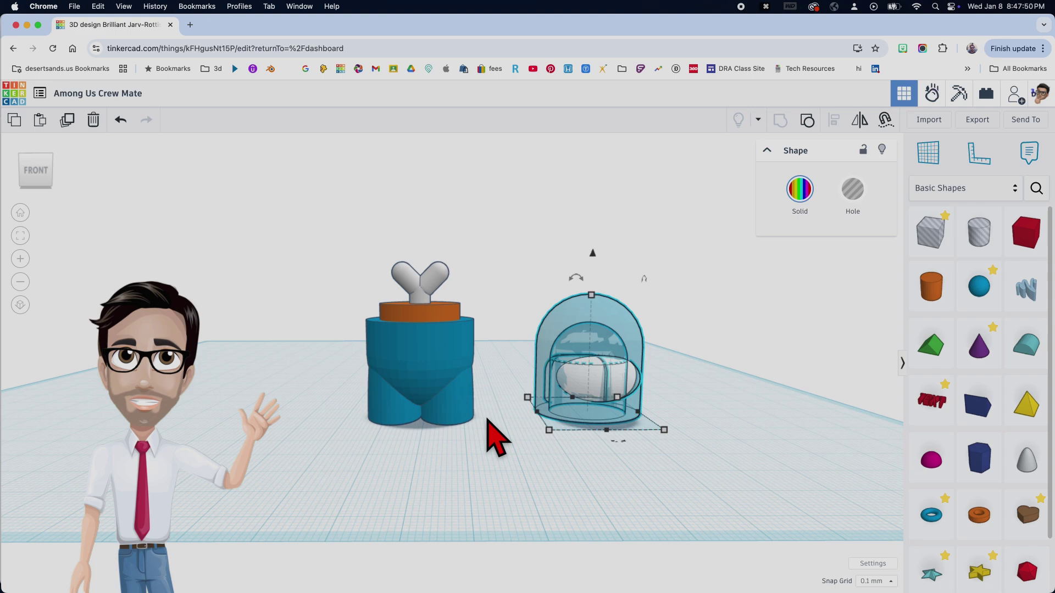
pyautogui.moveTo(500, 435); pyautogui.dragTo(502, 443, button='right')
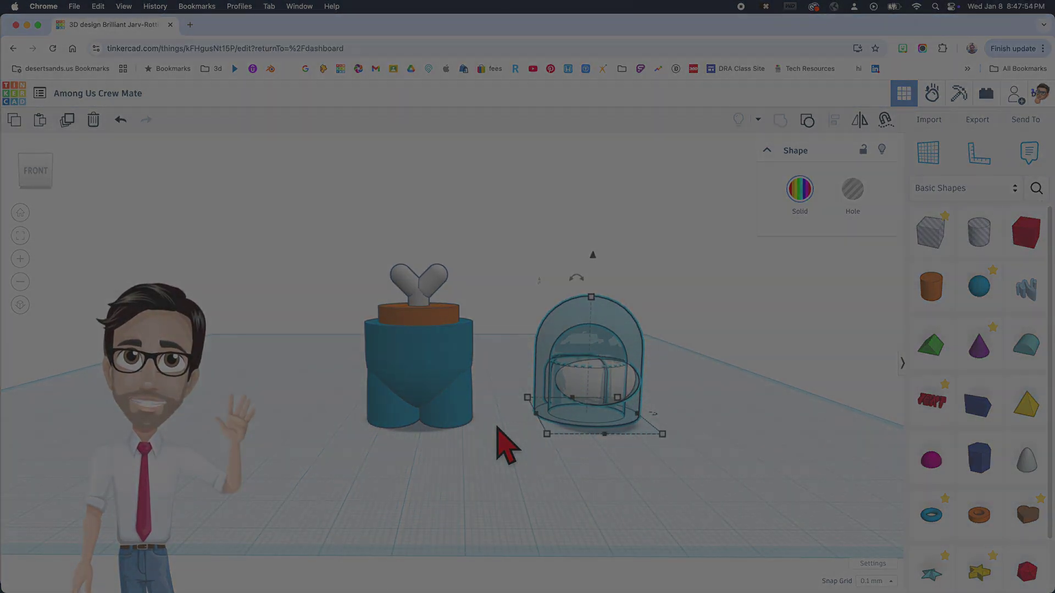